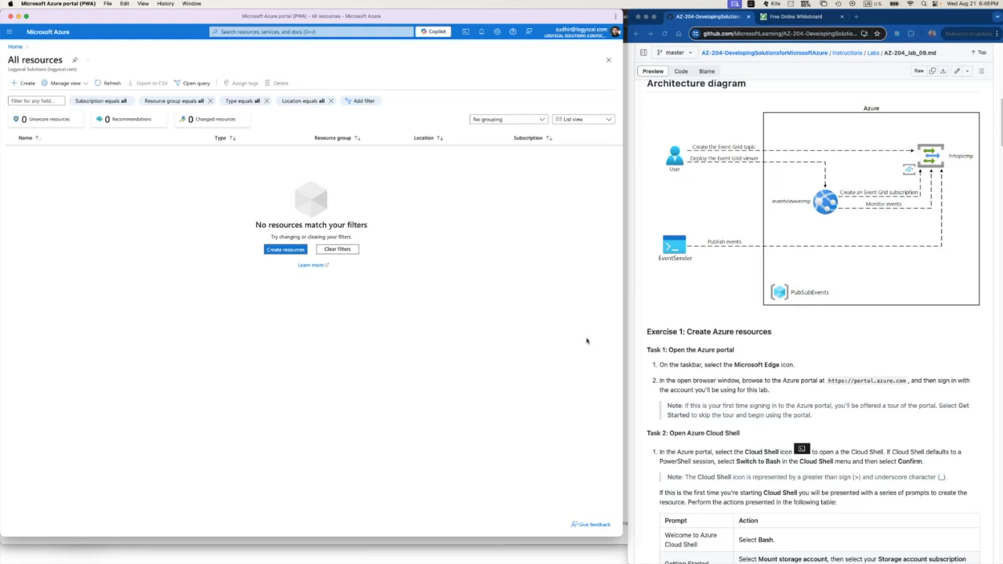
Step: Review the lab page's Exercise 1 instructions on opening Azure Cloud Shell and checking the Microsoft.EventGrid provider registration
{"action": "left_click", "coordinate": [891, 426]}
{"action": "scroll", "coordinate": [889, 426], "scroll_direction": "down", "scroll_amount": 3}
{"action": "scroll", "coordinate": [890, 426], "scroll_direction": "down", "scroll_amount": 3}
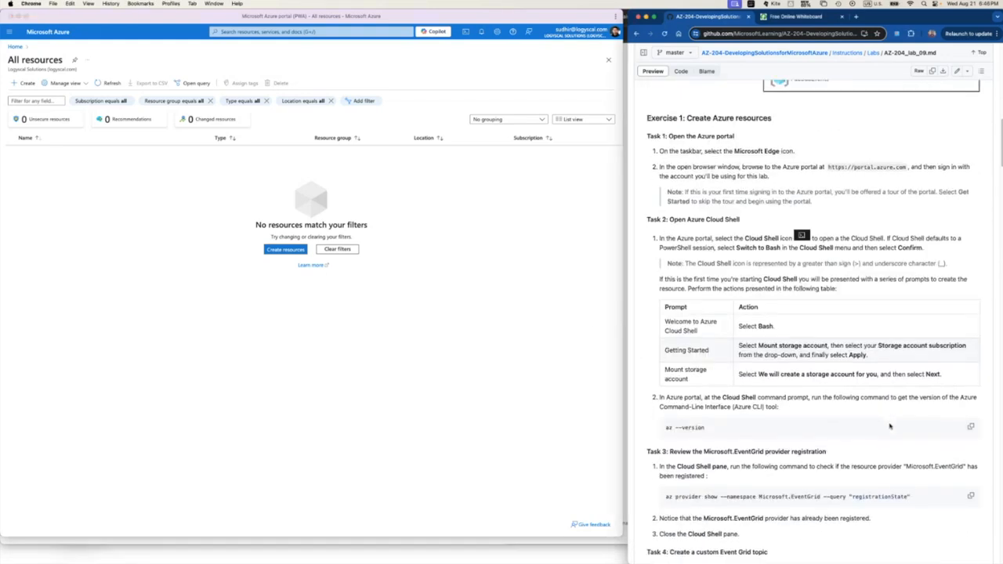
{"action": "scroll", "coordinate": [889, 426], "scroll_direction": "down", "scroll_amount": 3}
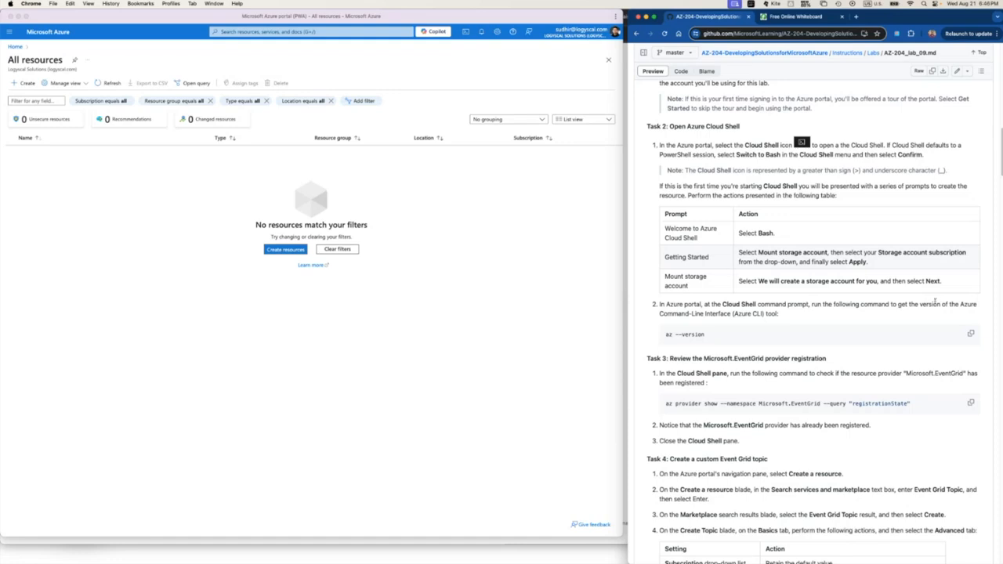
{"action": "scroll", "coordinate": [772, 181], "scroll_direction": "up", "scroll_amount": 1}
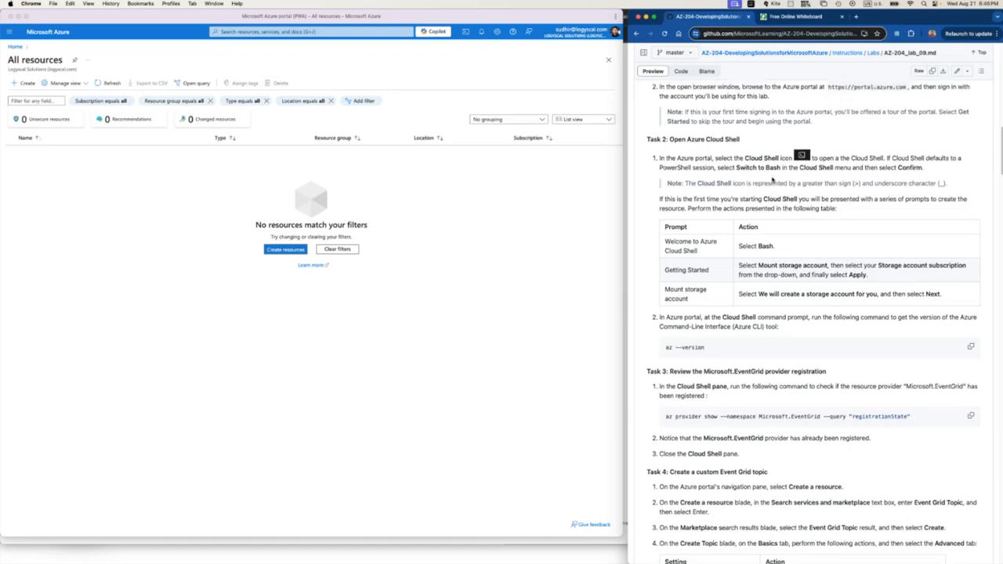
{"action": "scroll", "coordinate": [772, 181], "scroll_direction": "up", "scroll_amount": 2}
{"action": "scroll", "coordinate": [760, 179], "scroll_direction": "down", "scroll_amount": 3}
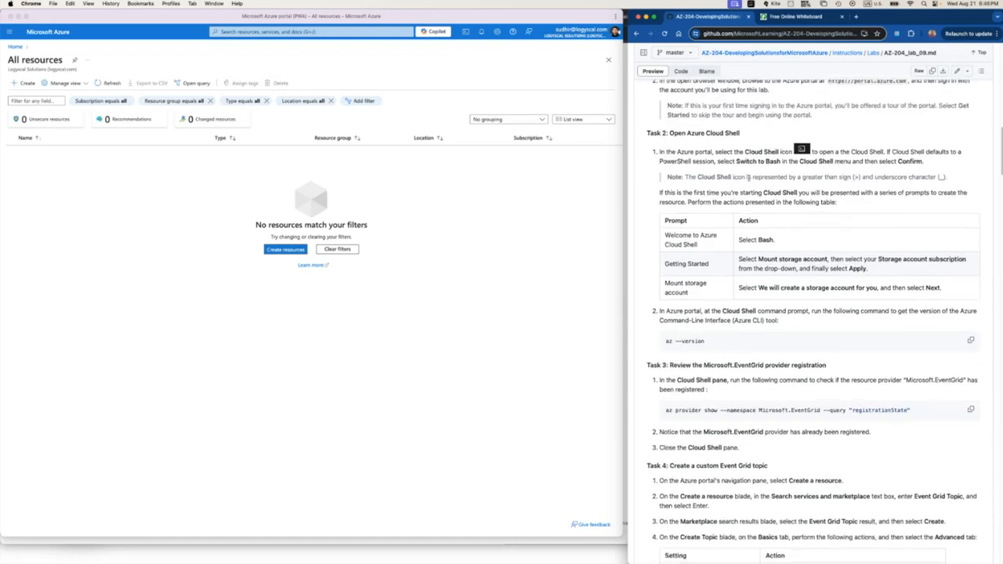
Step: Open Cloud Shell in the Azure portal and enlarge its pane to about half the window height
{"action": "left_click", "coordinate": [467, 32]}
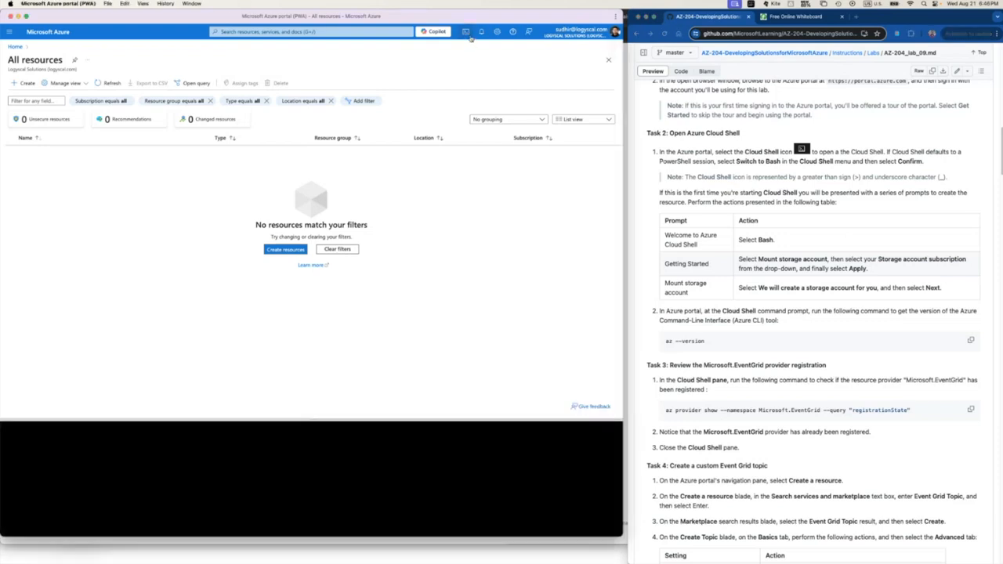
{"action": "left_click_drag", "start_coordinate": [396, 421], "coordinate": [397, 328]}
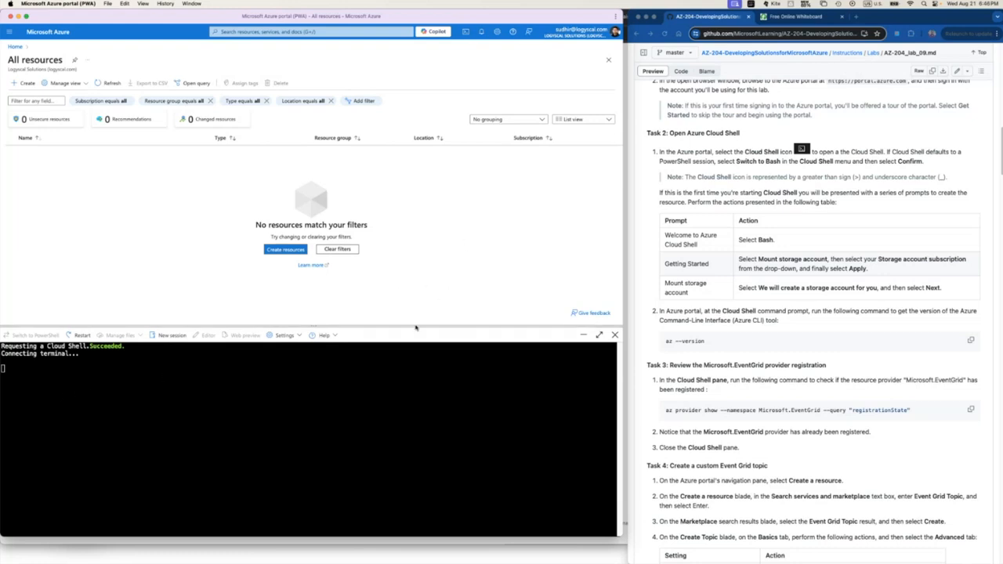
{"action": "left_click_drag", "start_coordinate": [413, 328], "coordinate": [414, 317]}
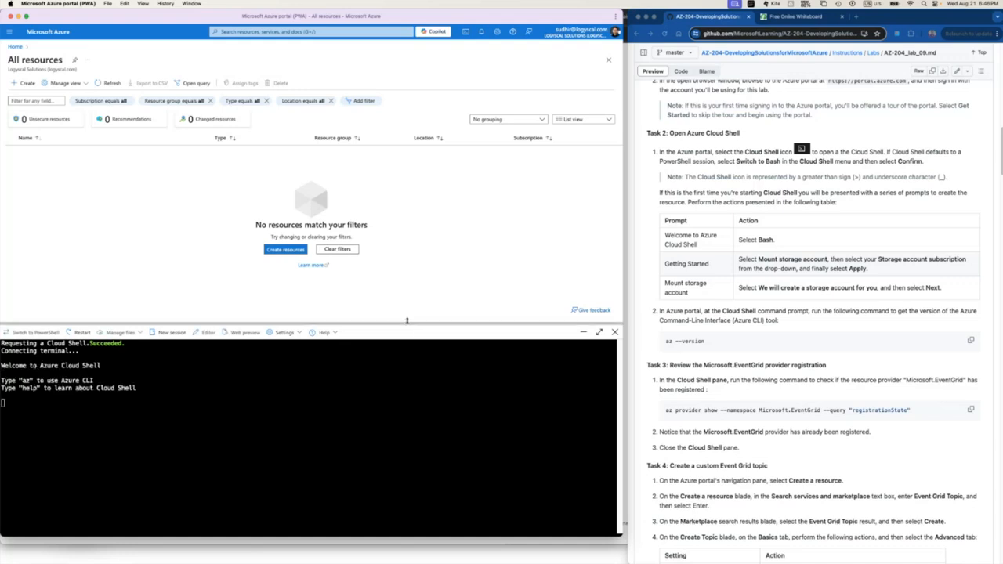
{"action": "left_click_drag", "start_coordinate": [406, 322], "coordinate": [407, 290]}
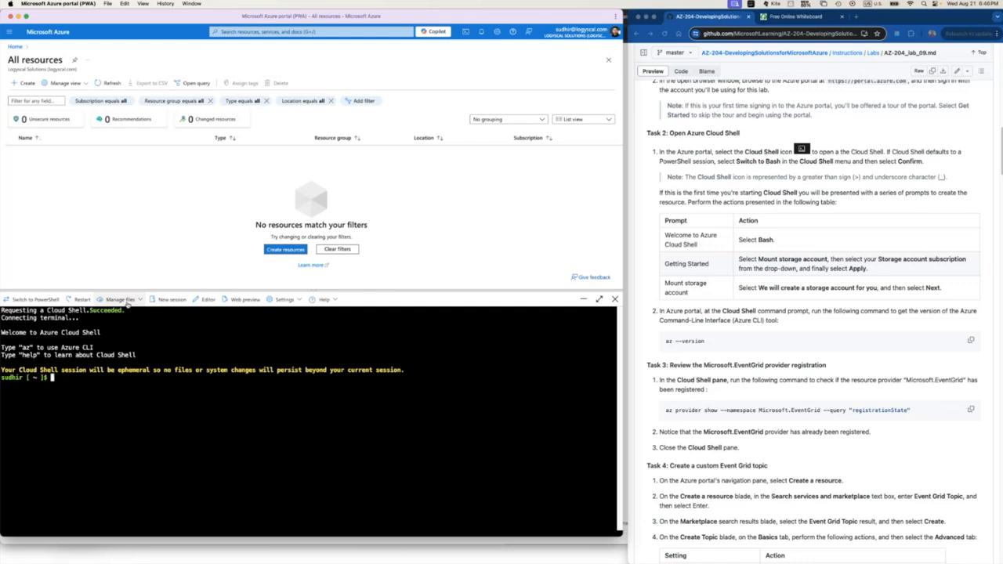
Step: Switch the Cloud Shell session to PowerShell and back to Bash, confirming both changes
{"action": "left_click", "coordinate": [32, 300]}
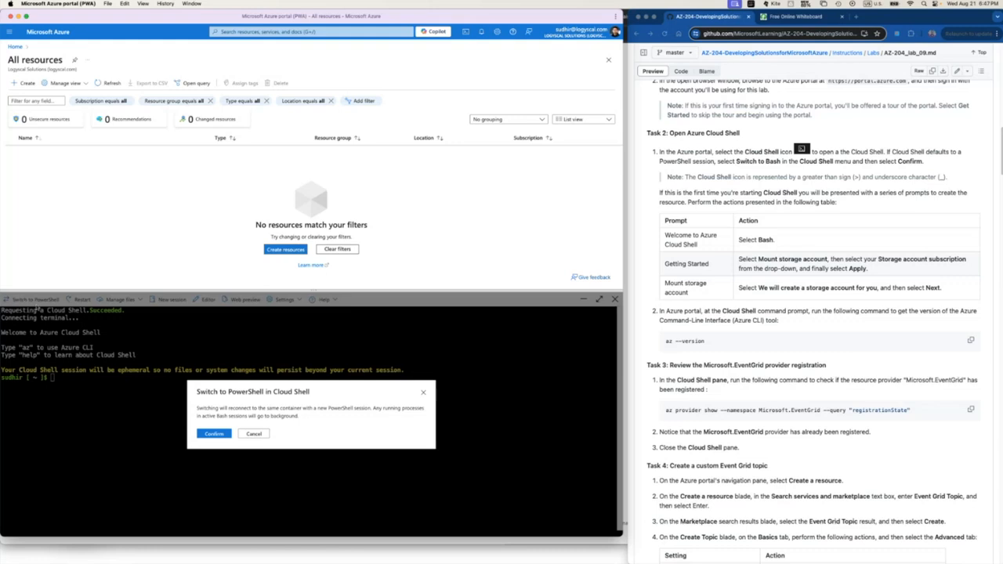
{"action": "left_click", "coordinate": [213, 435]}
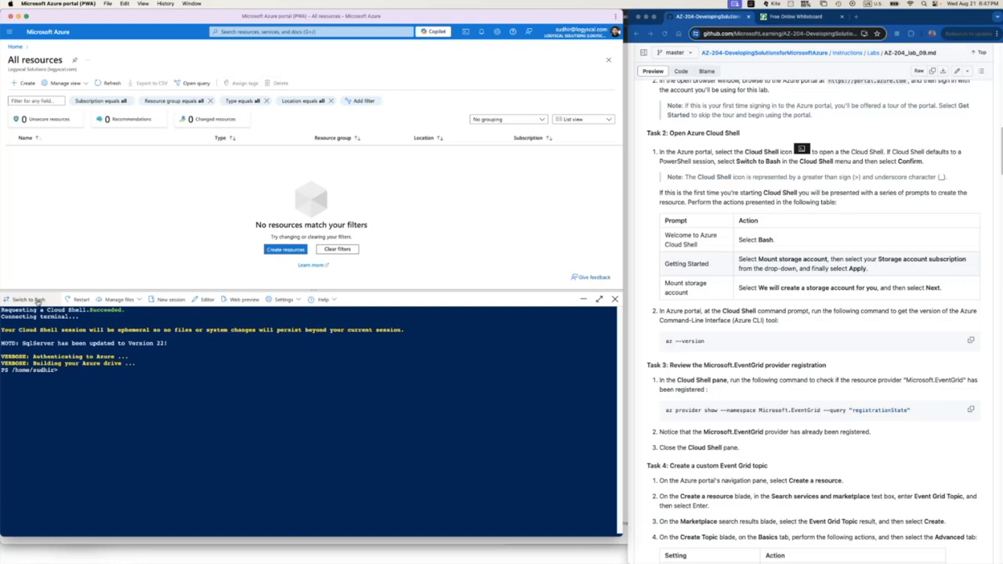
{"action": "left_click", "coordinate": [30, 300]}
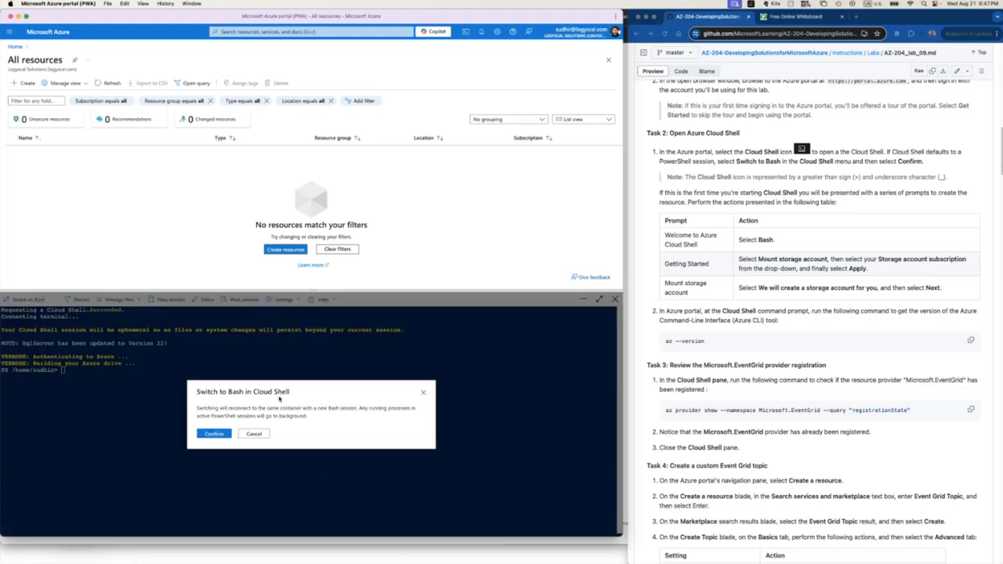
{"action": "left_click", "coordinate": [213, 434]}
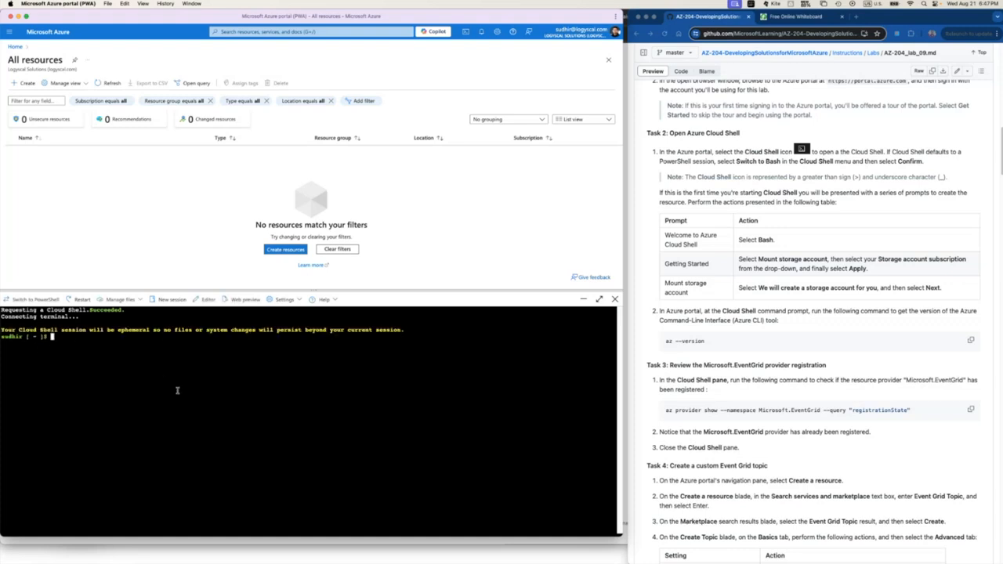
Step: Check the Azure CLI and component versions with az --version, and clear the terminal
{"action": "type", "text": "az --version"}
{"action": "key", "text": "Return"}
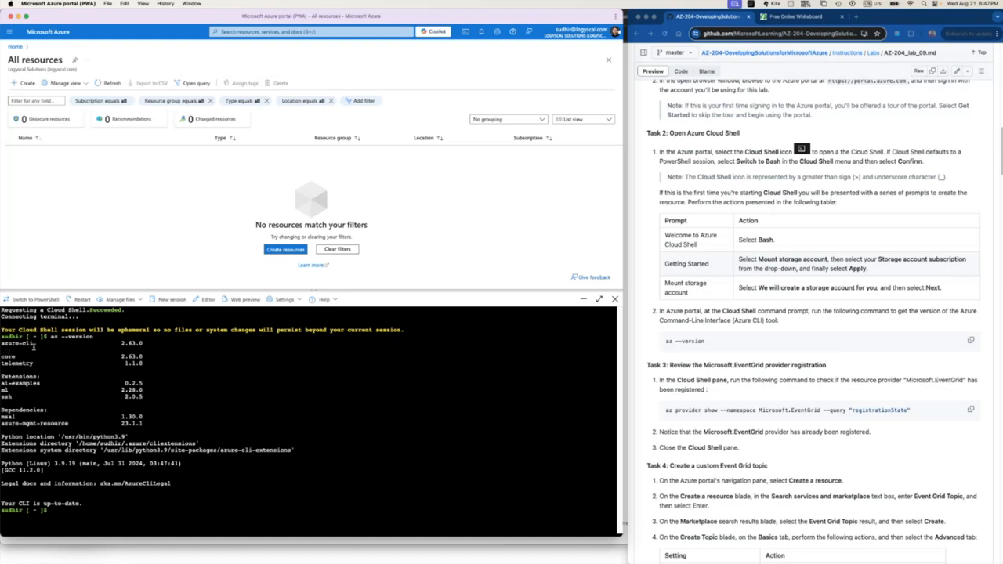
{"action": "left_click_drag", "start_coordinate": [121, 344], "coordinate": [174, 344]}
{"action": "left_click_drag", "start_coordinate": [150, 424], "coordinate": [2, 346]}
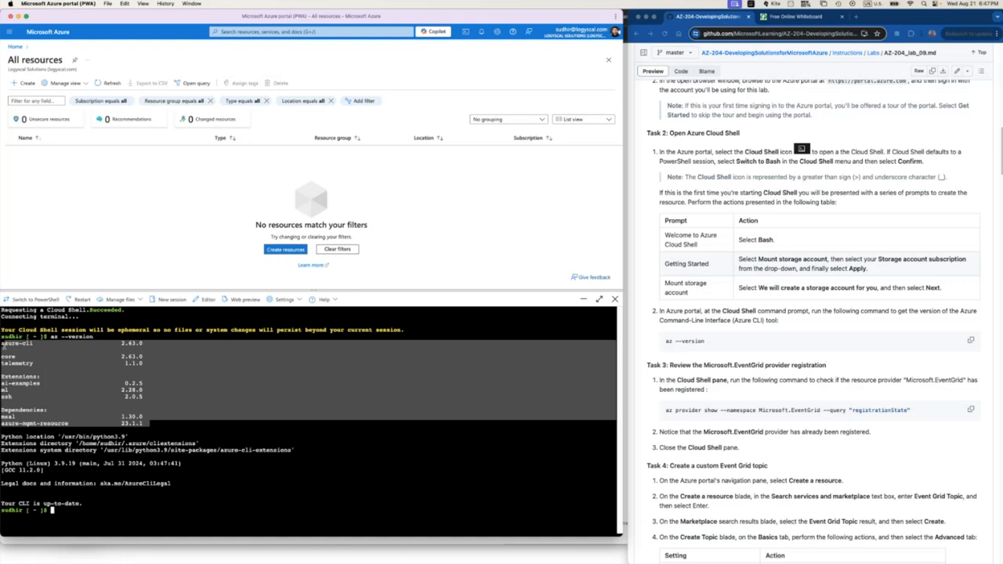
{"action": "left_click", "coordinate": [289, 487]}
{"action": "type", "text": "clear"}
{"action": "key", "text": "Return"}
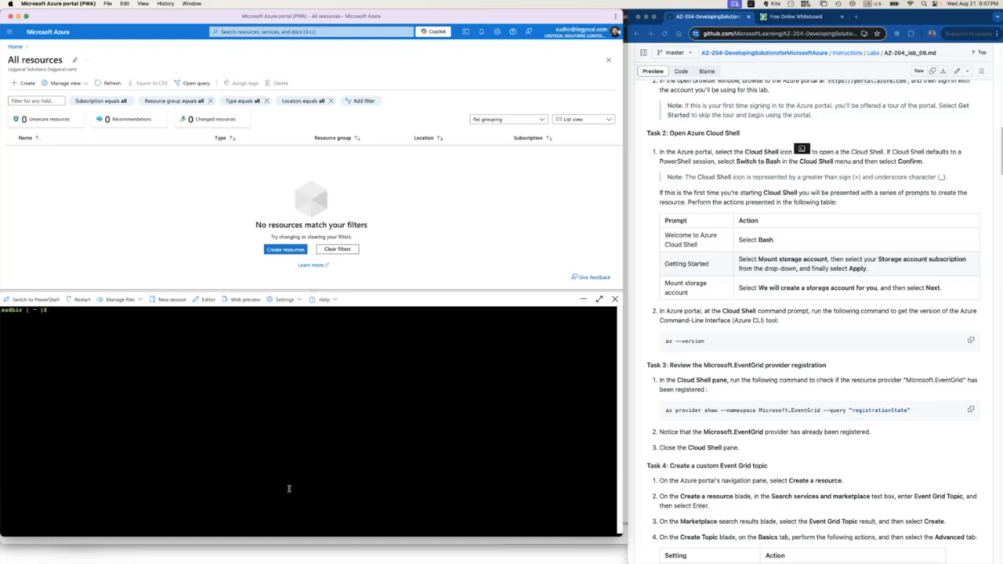
Step: Check the installed Python version by running python version and correcting the command to python --version
{"action": "type", "text": "python version"}
{"action": "key", "text": "Return"}
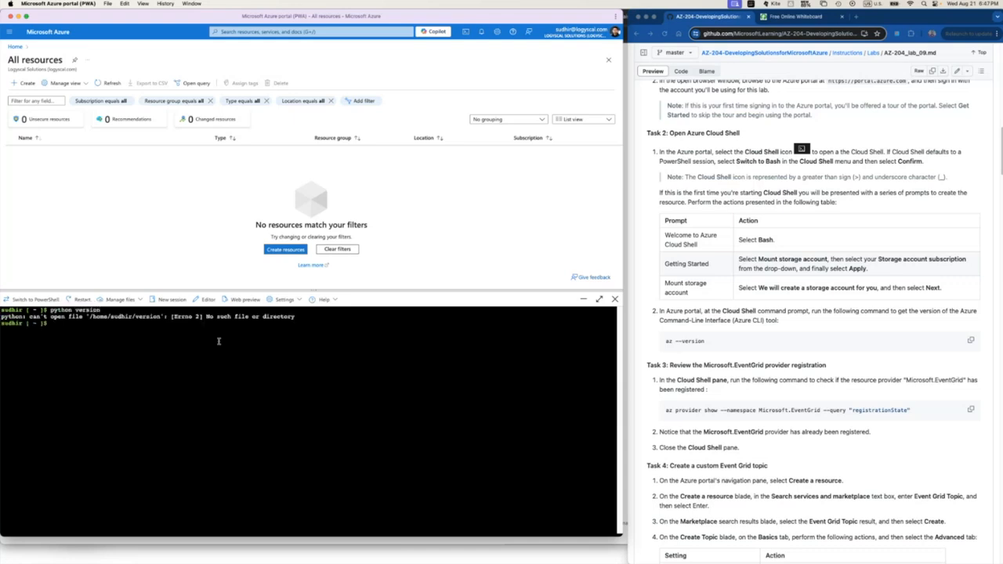
{"action": "key", "text": "Up"}
{"action": "key", "text": "Left"}
{"action": "key", "text": "Left"}
{"action": "key", "text": "Left"}
{"action": "key", "text": "Left"}
{"action": "key", "text": "Left"}
{"action": "key", "text": "Left"}
{"action": "key", "text": "Left"}
{"action": "type", "text": "--"}
{"action": "key", "text": "Return"}
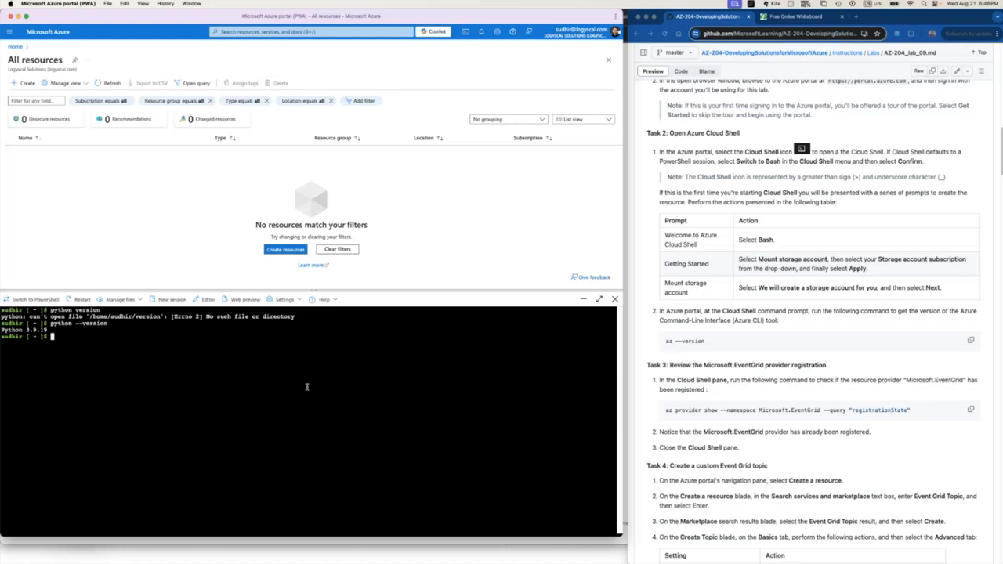
Step: Copy the Task 3 Microsoft.EventGrid registration check command from the lab page into the Cloud Shell prompt
{"action": "left_click", "coordinate": [948, 423]}
{"action": "left_click", "coordinate": [971, 410]}
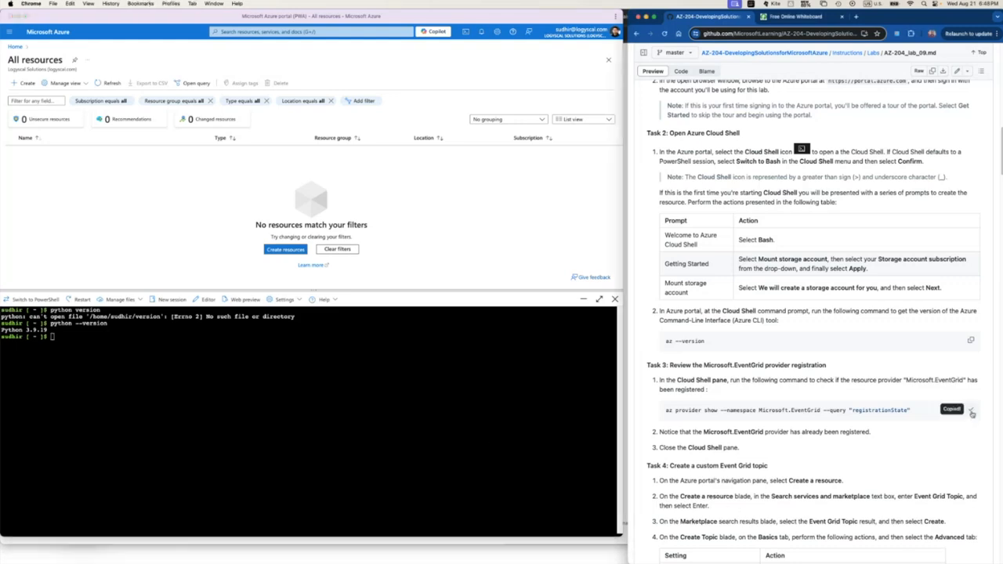
{"action": "left_click", "coordinate": [118, 345]}
{"action": "key", "text": "super+v"}
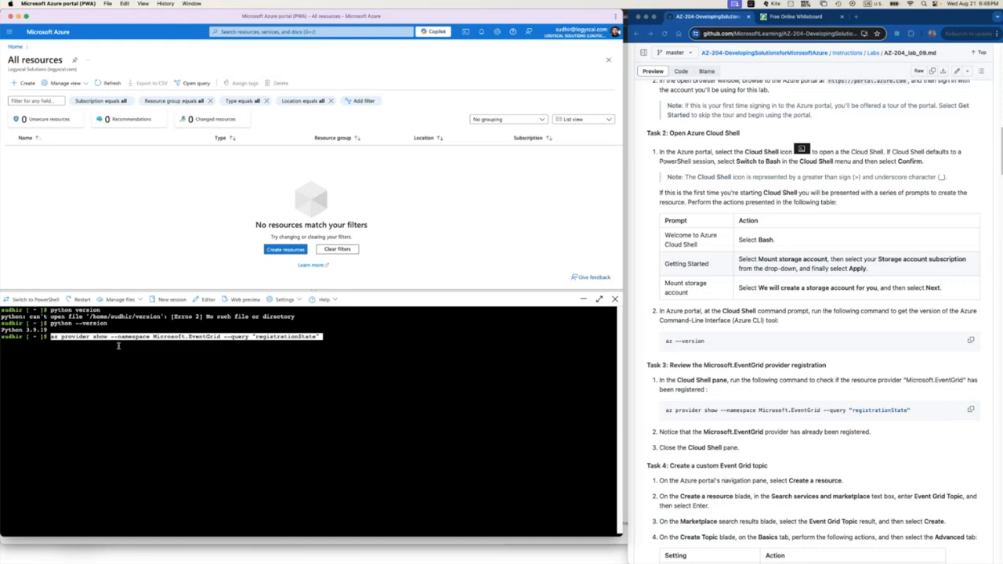
Step: Examine the parts of az provider show --namespace Microsoft.EventGrid --query "registrationState" at the prompt, and run the command
{"action": "key", "text": "Left"}
{"action": "key", "text": "Left"}
{"action": "key", "text": "Left"}
{"action": "key", "text": "Left"}
{"action": "key", "text": "Left"}
{"action": "key", "text": "Left"}
{"action": "key", "text": "Left"}
{"action": "key", "text": "Left"}
{"action": "key", "text": "Left"}
{"action": "key", "text": "Left"}
{"action": "key", "text": "Left"}
{"action": "key", "text": "Left"}
{"action": "mouse_move", "coordinate": [44, 338]}
{"action": "left_mouse_down"}
{"action": "mouse_move", "coordinate": [71, 339]}
{"action": "mouse_move", "coordinate": [60, 339]}
{"action": "left_mouse_up"}
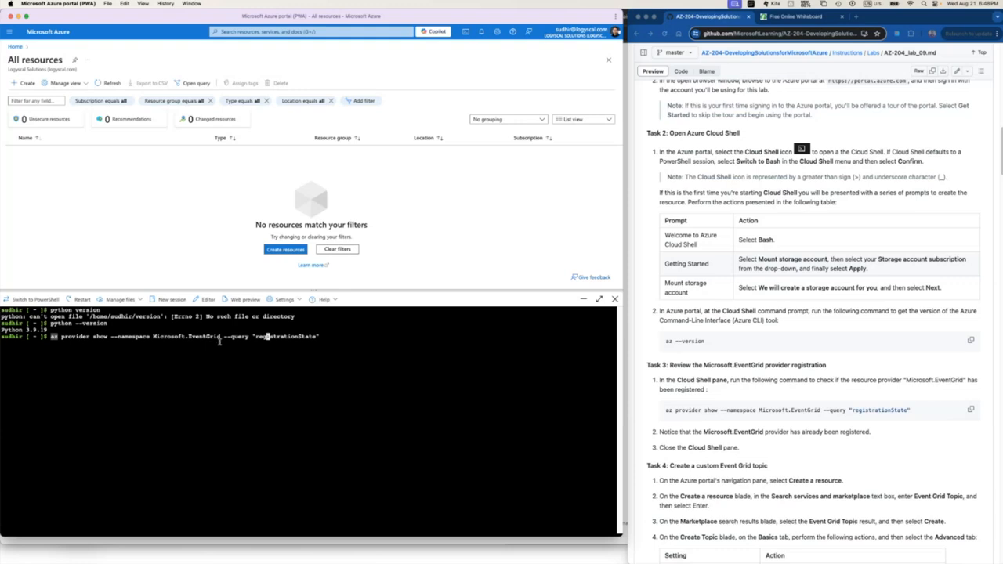
{"action": "double_click", "coordinate": [84, 336]}
{"action": "double_click", "coordinate": [100, 337]}
{"action": "left_click", "coordinate": [322, 337]}
{"action": "key", "text": "Return"}
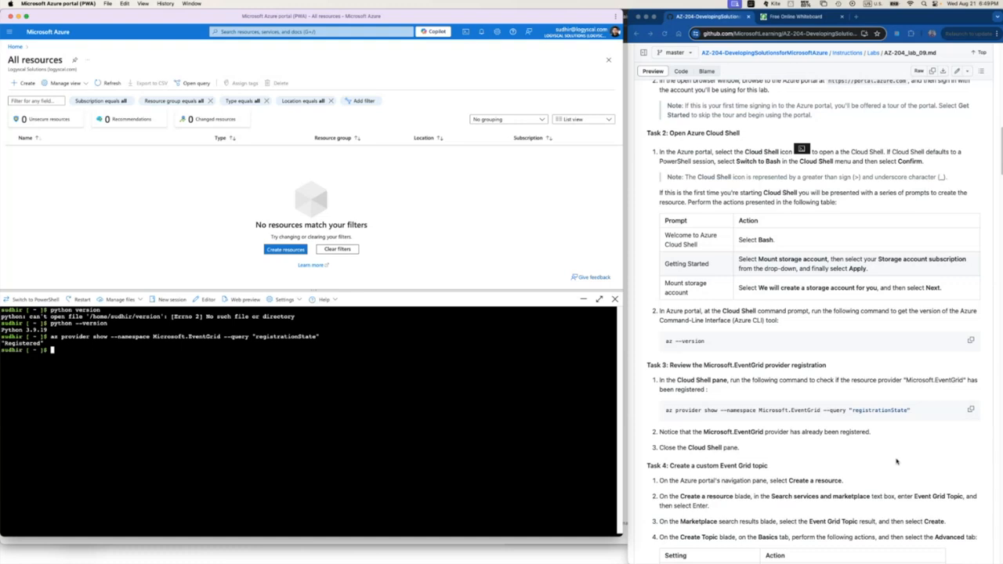
Step: Display the available resource provider commands by running az provider --help in Cloud Shell
{"action": "scroll", "coordinate": [896, 462], "scroll_direction": "down", "scroll_amount": 3}
{"action": "scroll", "coordinate": [898, 455], "scroll_direction": "down", "scroll_amount": 1}
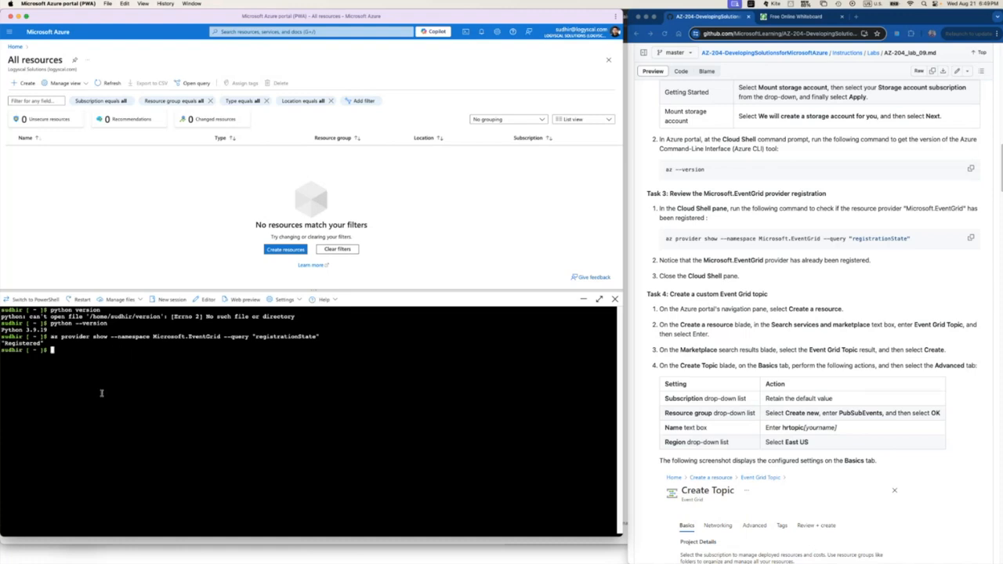
{"action": "type", "text": "az provider --help"}
{"action": "key", "text": "Return"}
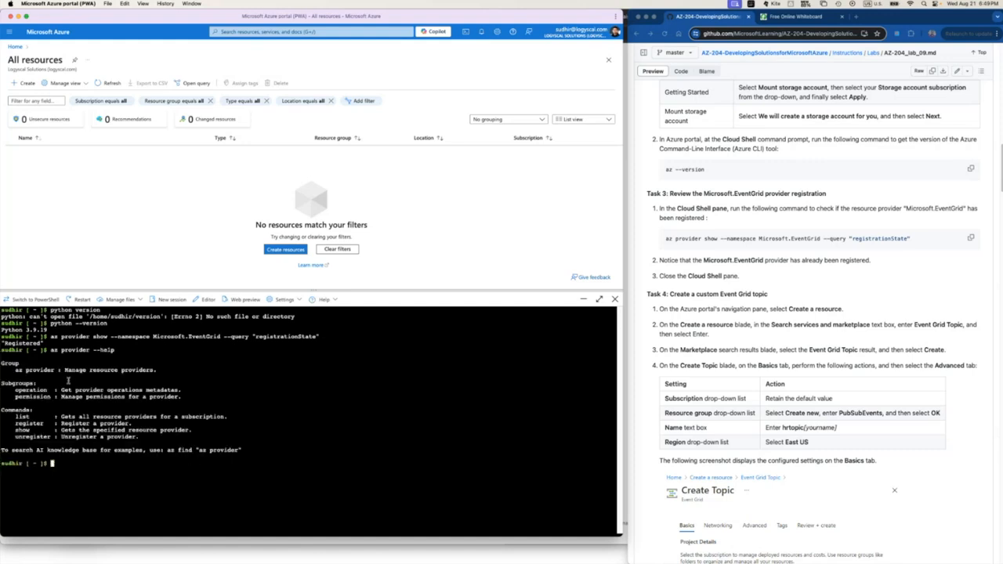
Step: Compose az provider register --namespace Microsoft.EventGrid at the Cloud Shell prompt without running it
{"action": "double_click", "coordinate": [36, 423]}
{"action": "key", "text": "Up"}
{"action": "key", "text": "BackSpace"}
{"action": "key", "text": "BackSpace"}
{"action": "key", "text": "BackSpace"}
{"action": "key", "text": "BackSpace"}
{"action": "key", "text": "BackSpace"}
{"action": "key", "text": "BackSpace"}
{"action": "type", "text": "register"}
{"action": "left_click_drag", "start_coordinate": [110, 337], "coordinate": [220, 337]}
{"action": "left_click", "coordinate": [220, 337]}
{"action": "key", "text": "super+v"}
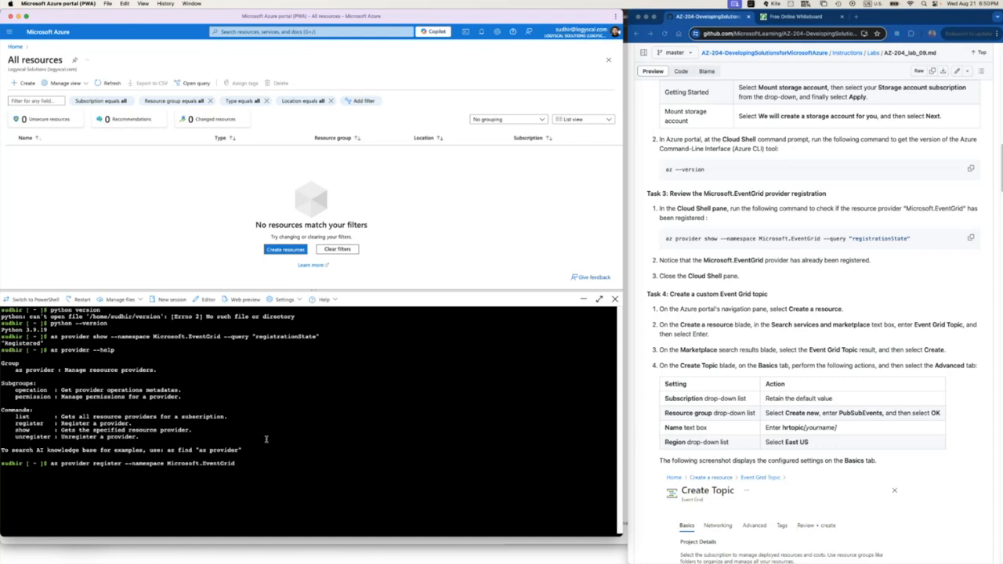
Step: Recheck the registration query and its output, cancel the pending register command, and close the Cloud Shell pane
{"action": "left_click_drag", "start_coordinate": [50, 338], "coordinate": [422, 323]}
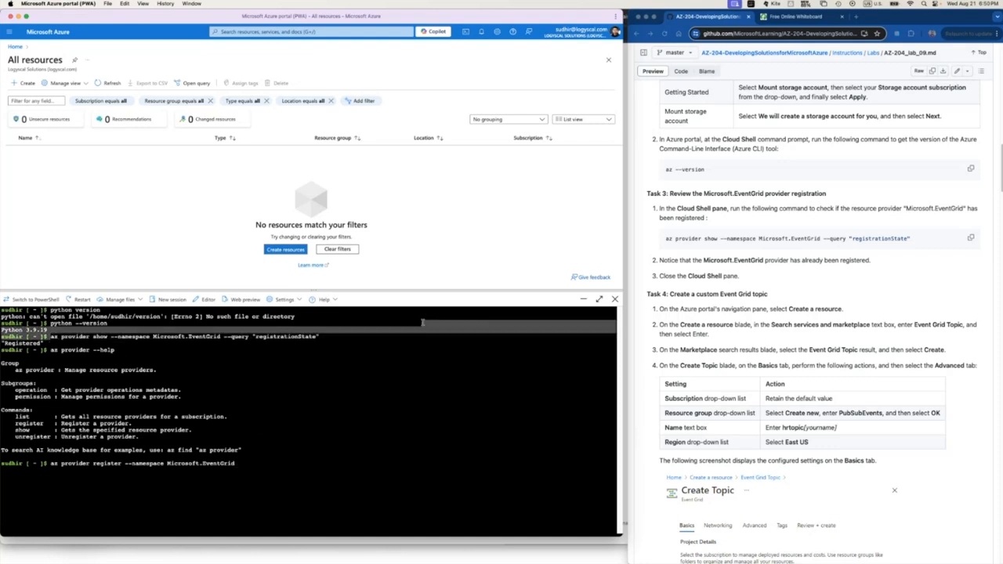
{"action": "double_click", "coordinate": [28, 343]}
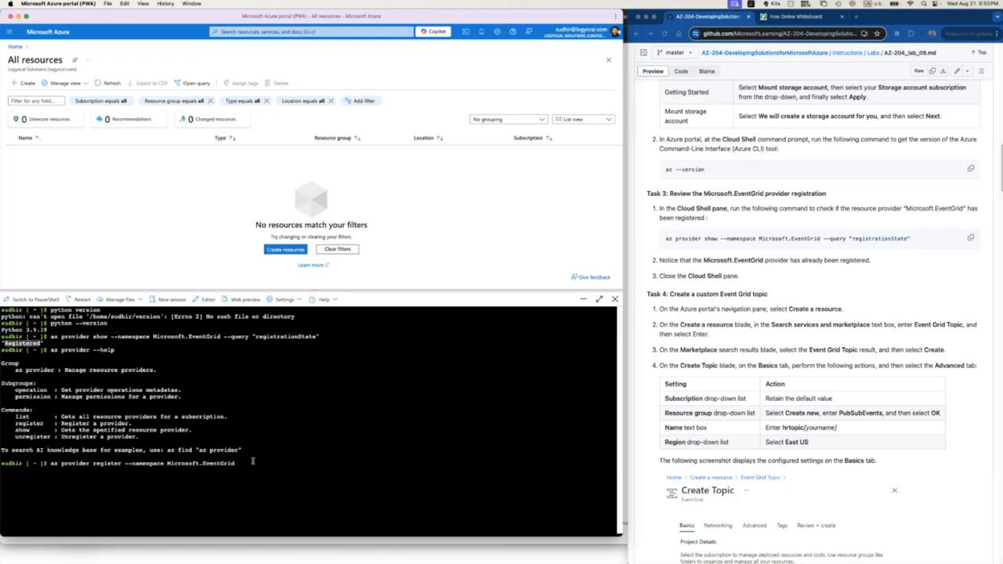
{"action": "left_click", "coordinate": [31, 343]}
{"action": "key", "text": "ctrl+c"}
{"action": "left_click_drag", "start_coordinate": [52, 337], "coordinate": [400, 330]}
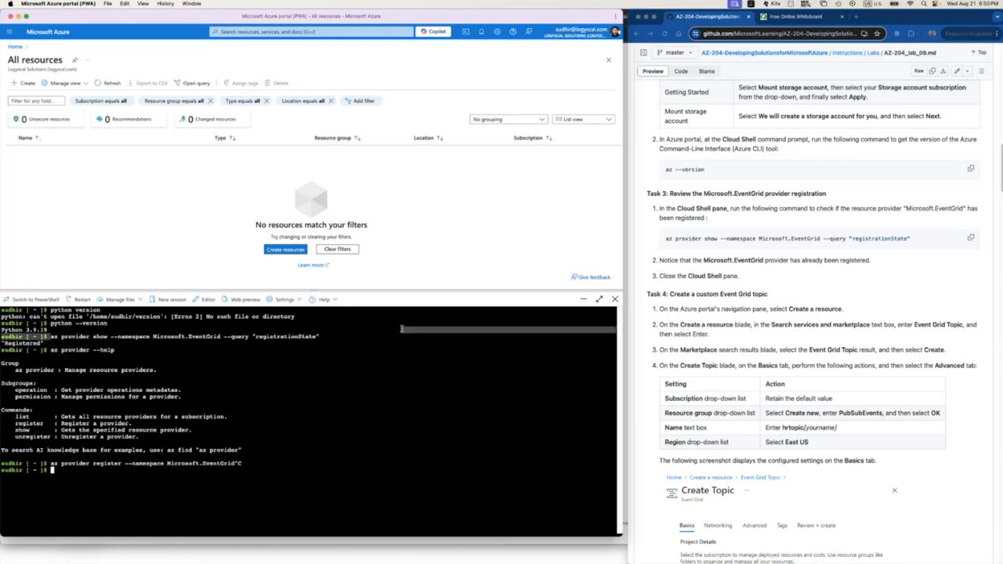
{"action": "left_click", "coordinate": [27, 343]}
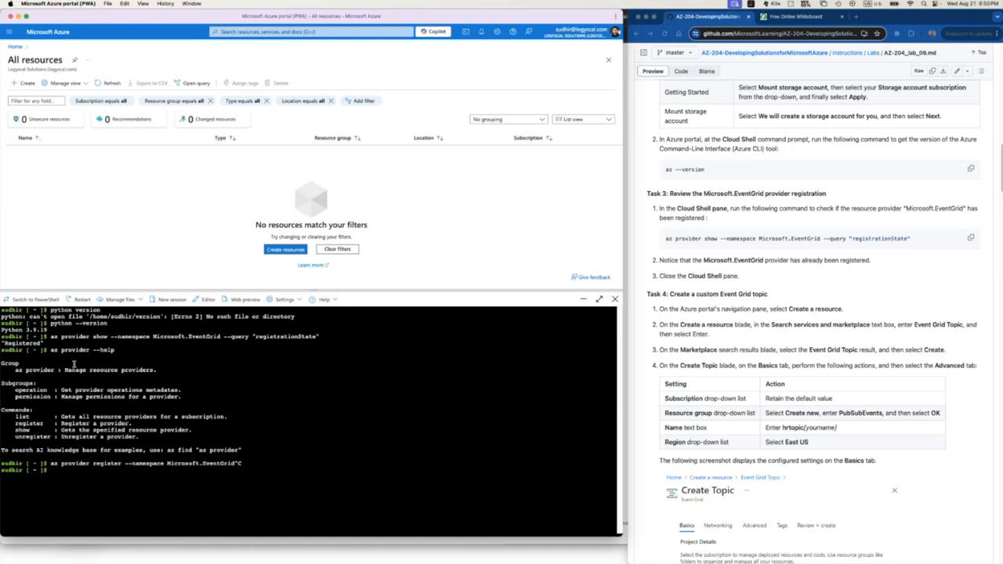
{"action": "left_click", "coordinate": [615, 300]}
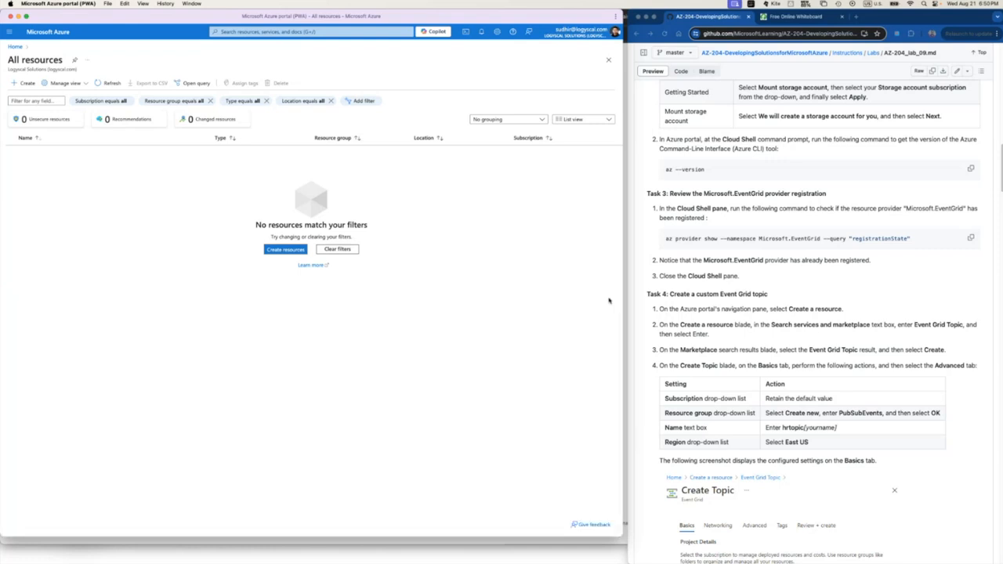
Step: Start creating a resource from All resources, and check the architecture diagram and Task 4 in the lab guide
{"action": "left_click", "coordinate": [26, 83]}
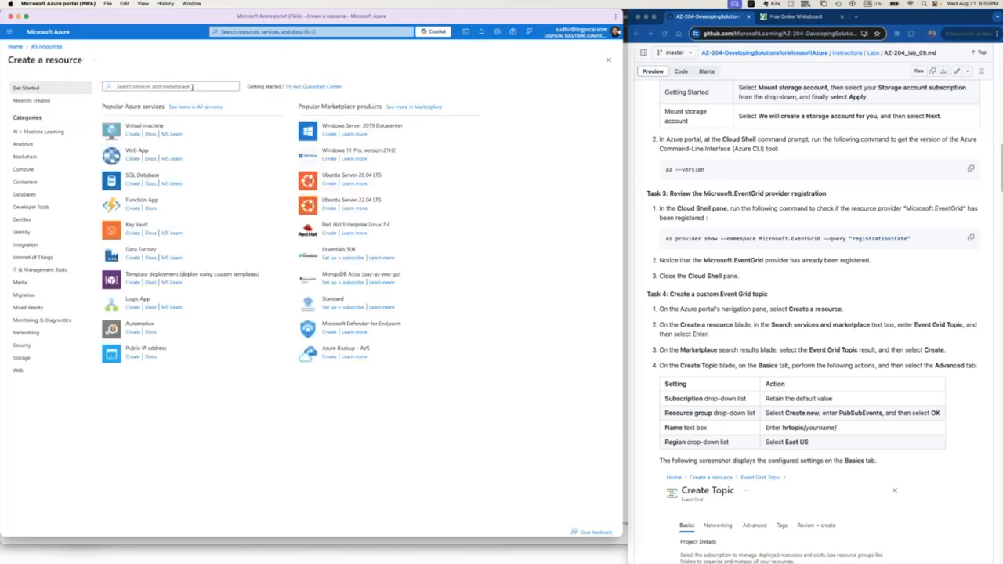
{"action": "scroll", "coordinate": [845, 291], "scroll_direction": "up", "scroll_amount": 10}
{"action": "scroll", "coordinate": [845, 291], "scroll_direction": "up", "scroll_amount": 2}
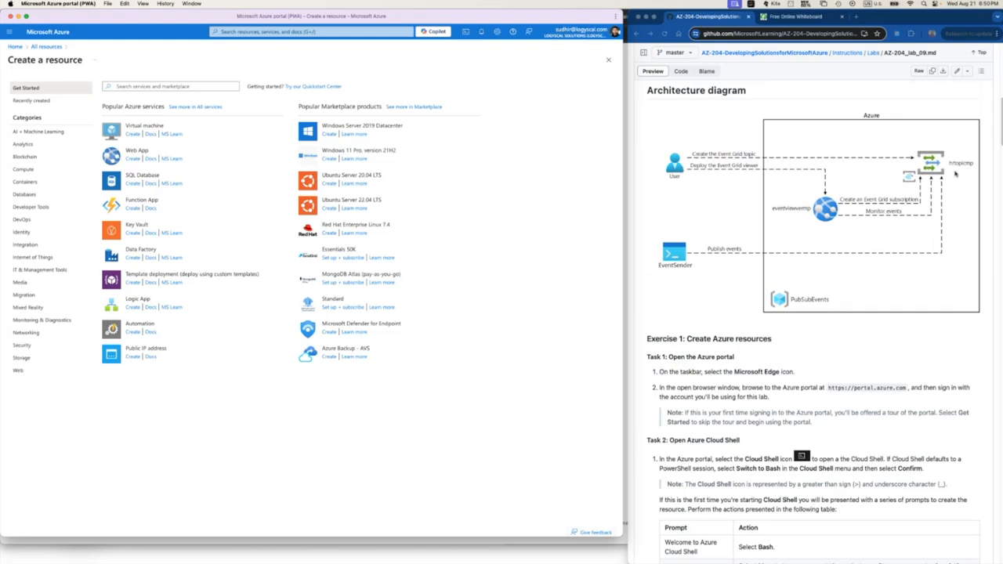
{"action": "scroll", "coordinate": [856, 394], "scroll_direction": "down", "scroll_amount": 8}
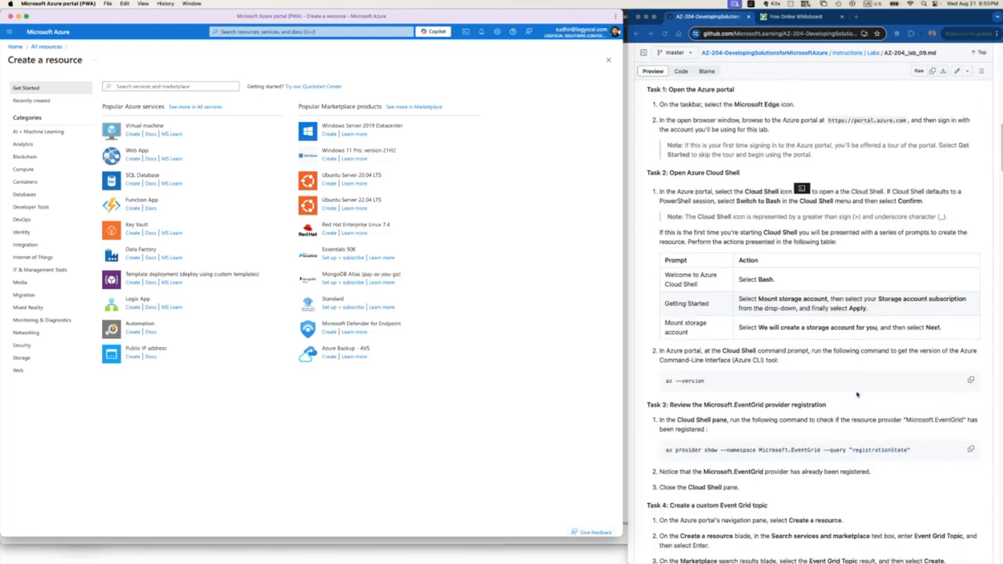
{"action": "scroll", "coordinate": [857, 395], "scroll_direction": "down", "scroll_amount": 4}
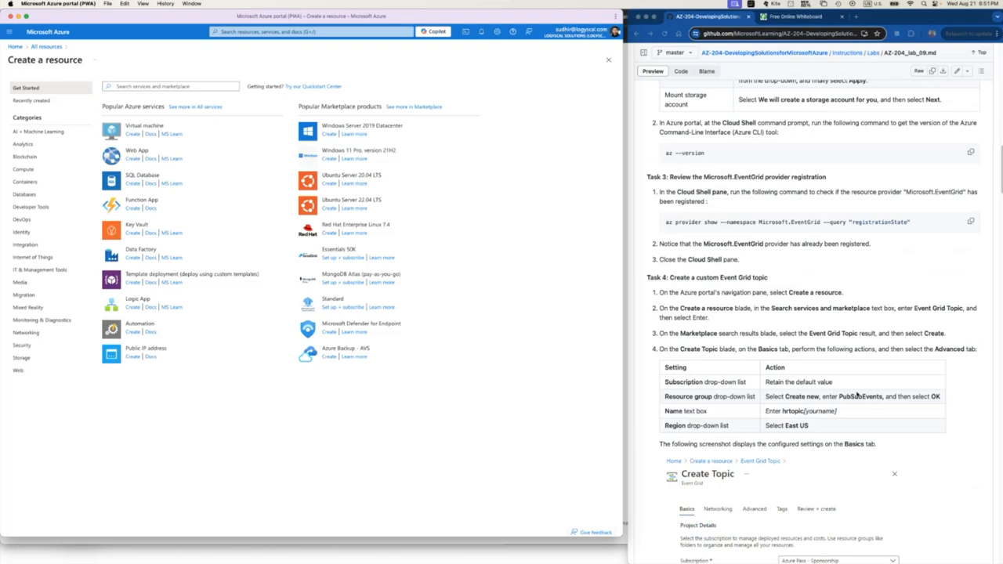
Step: Search the marketplace for "event grid", limit it to Azure services only, and start creating an Event Grid Topic
{"action": "left_click", "coordinate": [150, 85]}
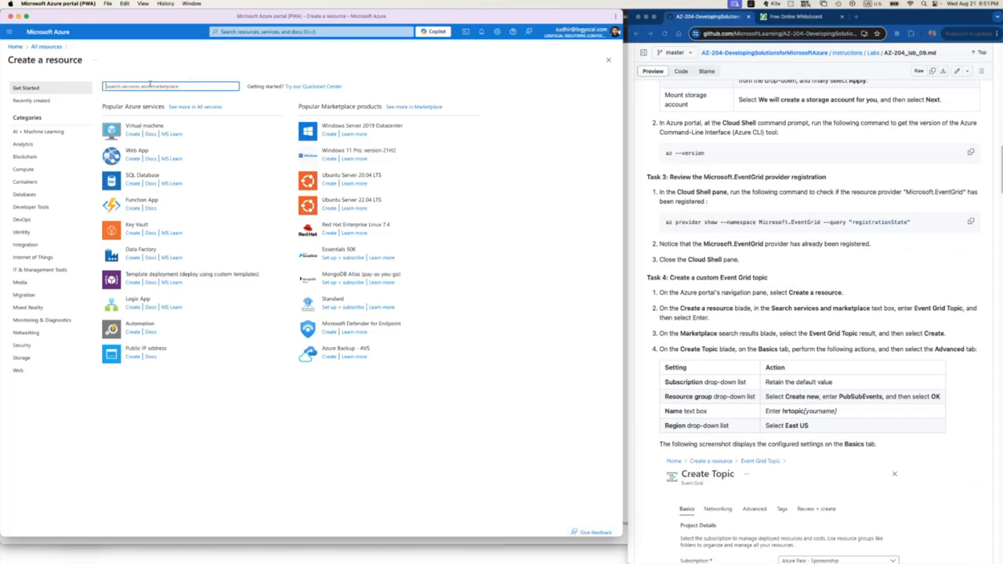
{"action": "type", "text": "event"}
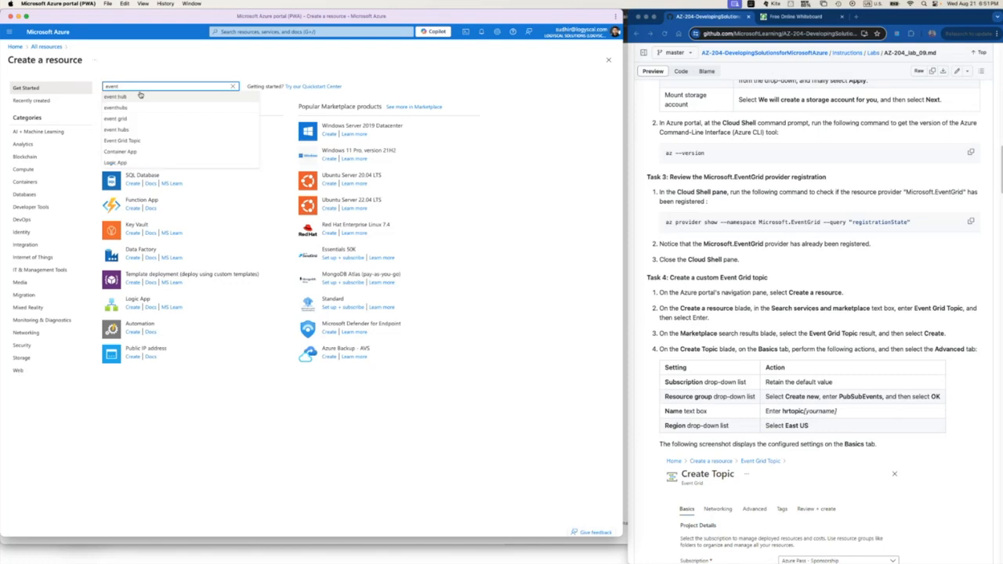
{"action": "type", "text": "grid"}
{"action": "key", "text": "Return"}
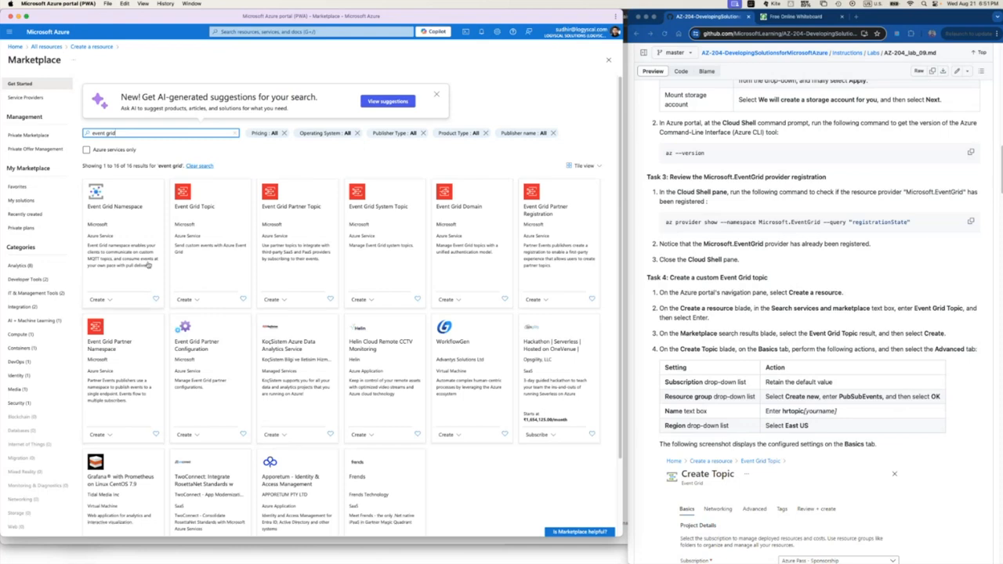
{"action": "left_click", "coordinate": [86, 150]}
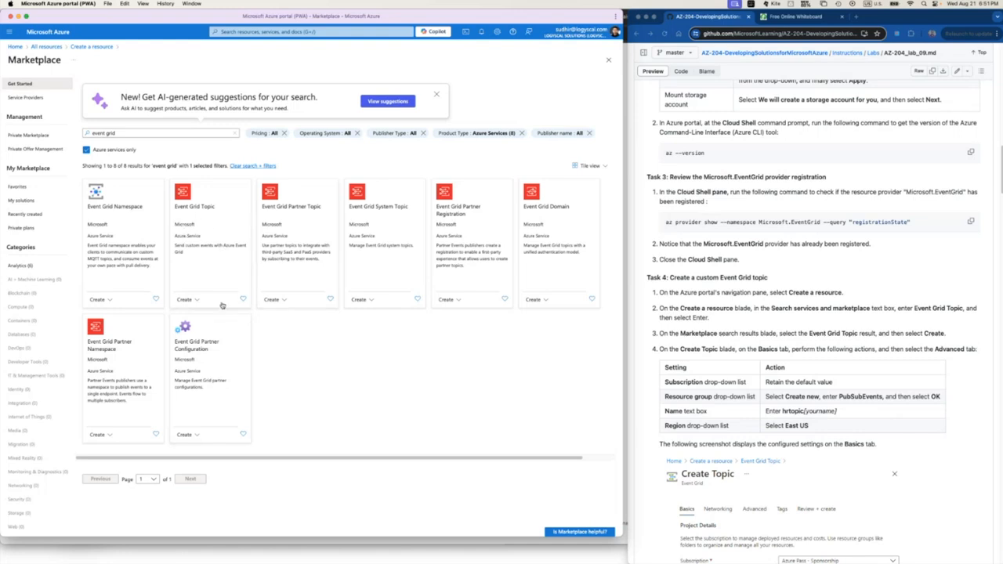
{"action": "left_click", "coordinate": [196, 301]}
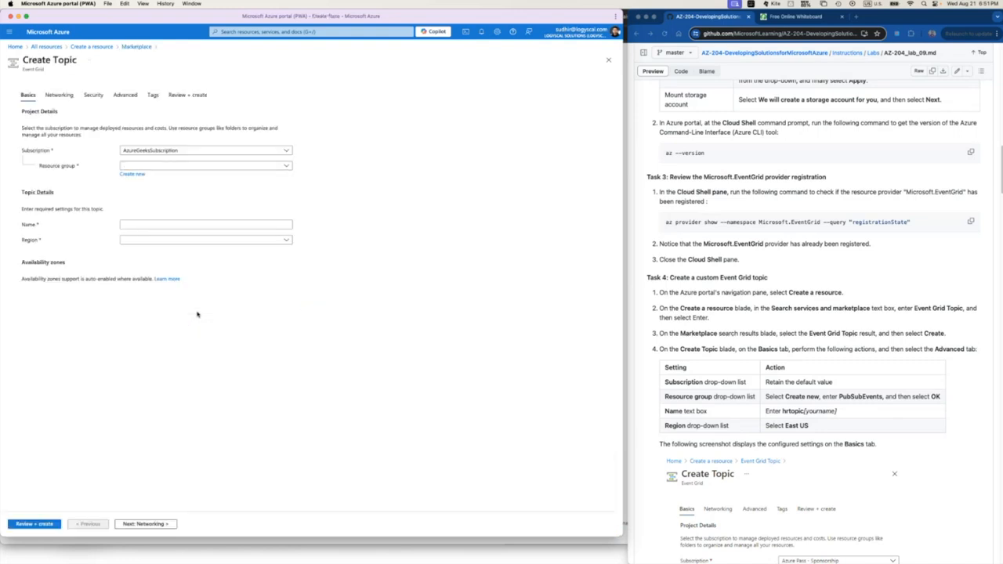
Step: Assign the topic to the existing resource group rg-smartechie and name it smart-event-grid-topic
{"action": "left_click", "coordinate": [286, 167]}
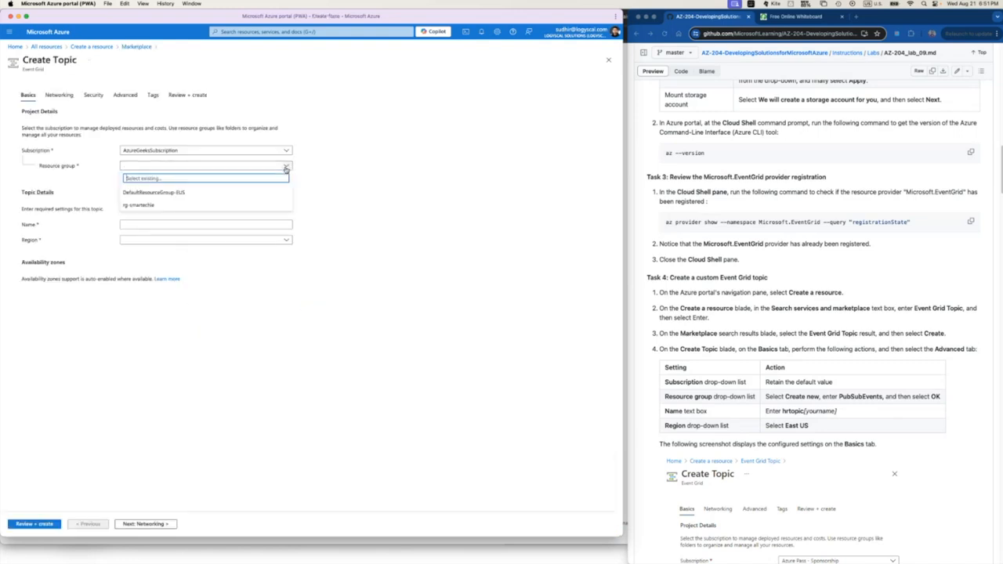
{"action": "left_click", "coordinate": [150, 207]}
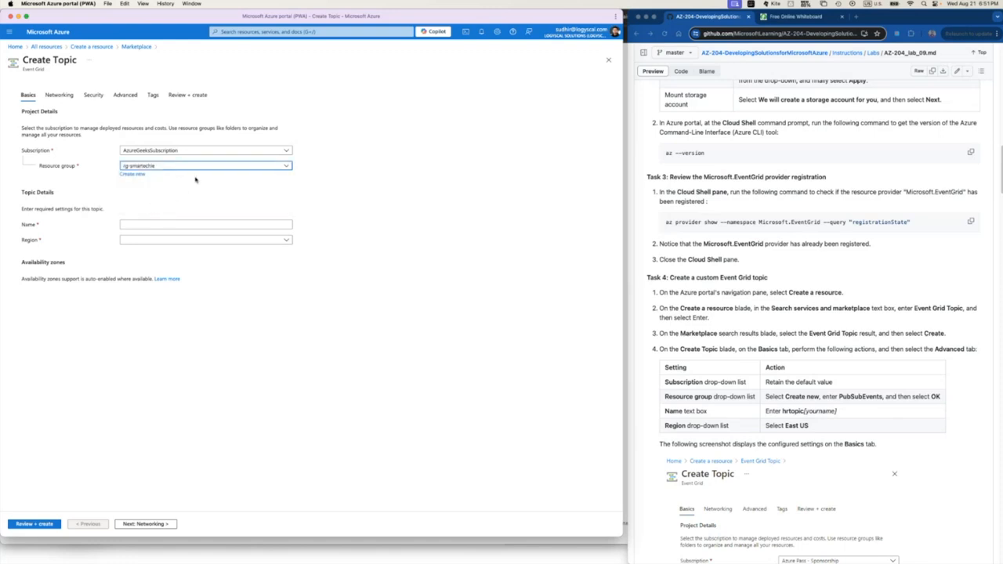
{"action": "left_click", "coordinate": [149, 224]}
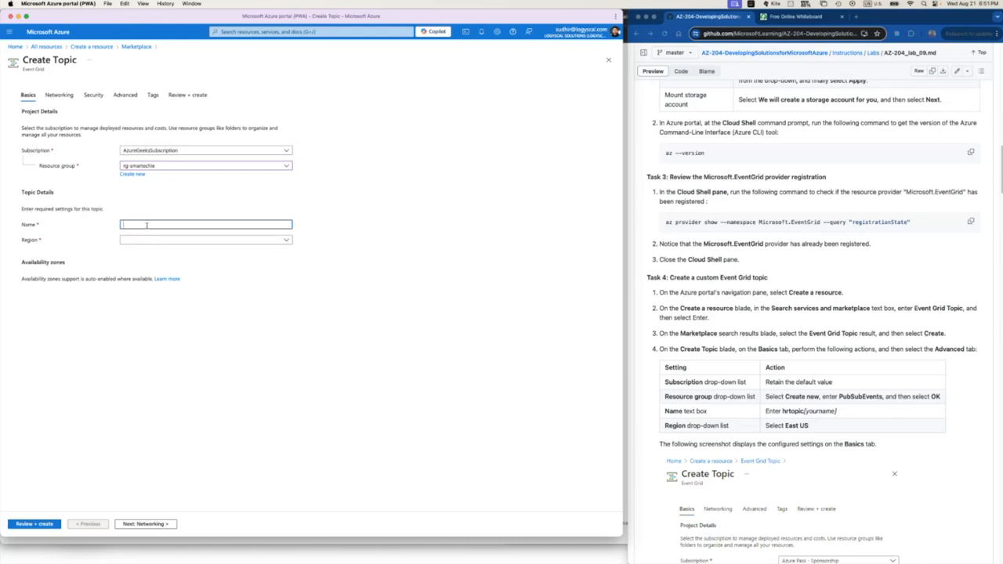
{"action": "type", "text": "smart-event-grid-topic"}
Step: Replace the topic name with PubSubEvents, copied from the Task 4 settings table in the lab guide
{"action": "left_click", "coordinate": [172, 242]}
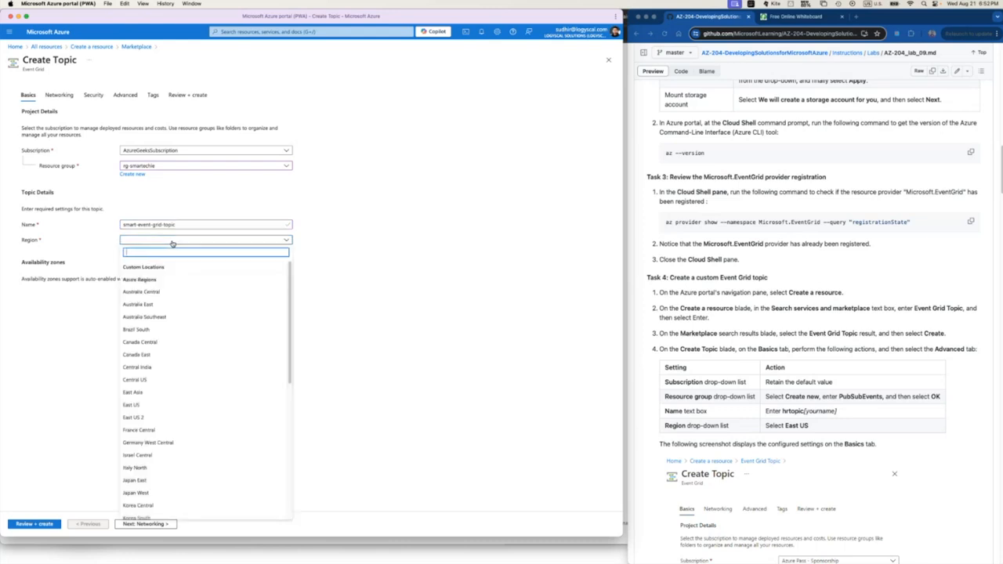
{"action": "left_click", "coordinate": [489, 323]}
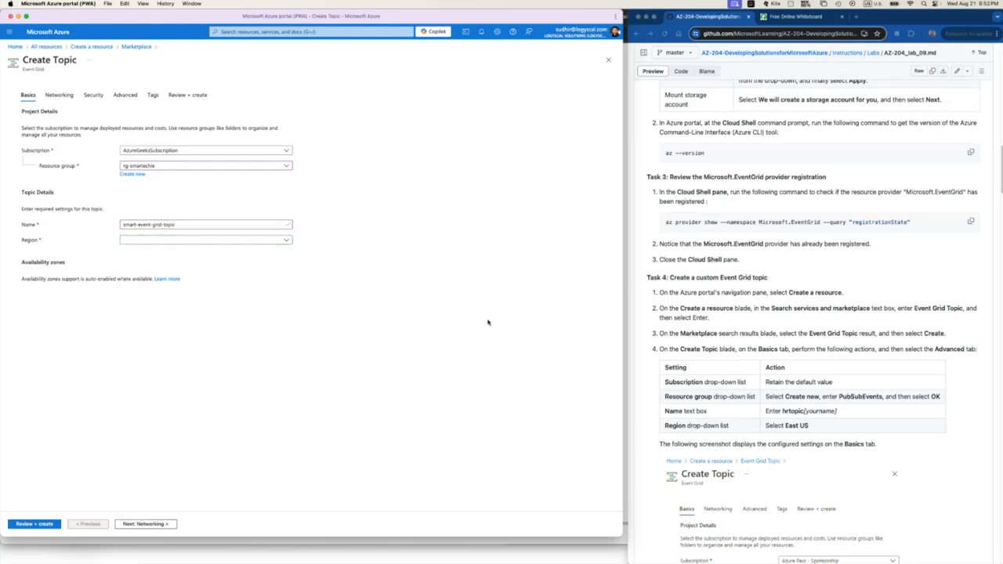
{"action": "double_click", "coordinate": [848, 397]}
{"action": "key", "text": "super+c"}
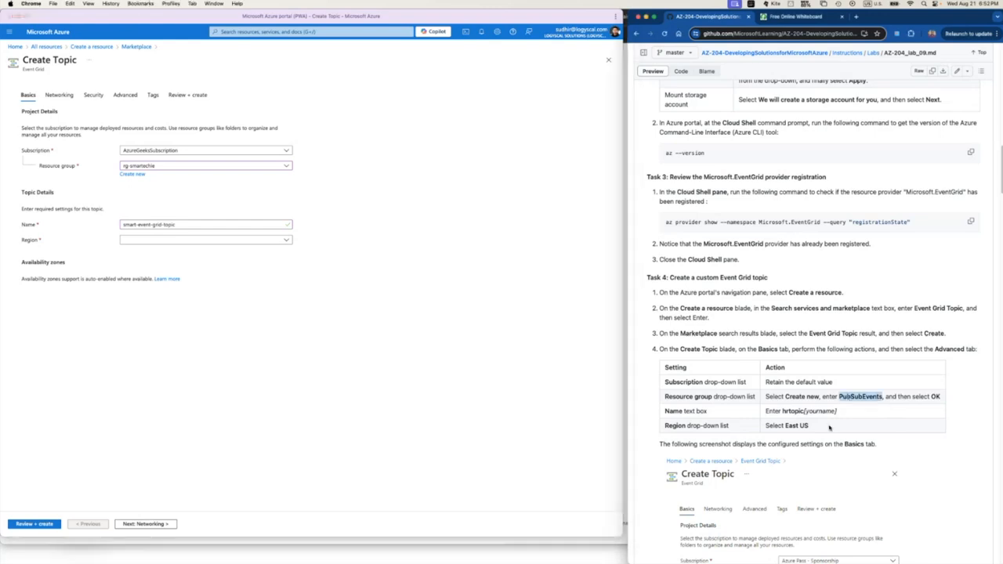
{"action": "triple_click", "coordinate": [163, 226]}
{"action": "key", "text": "super+v"}
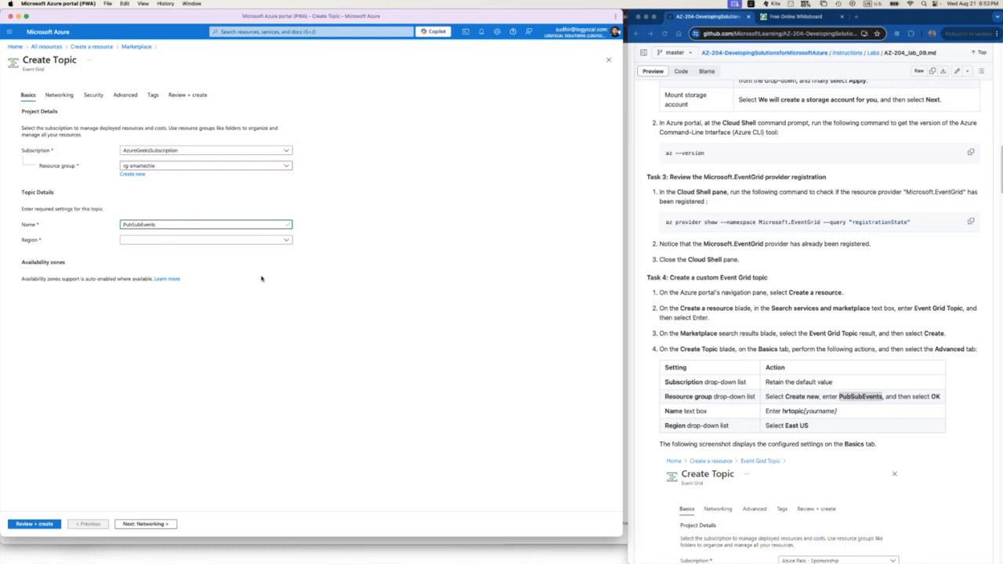
Step: Set the topic's region to East US, review the configuration, and create the topic
{"action": "left_click", "coordinate": [196, 242]}
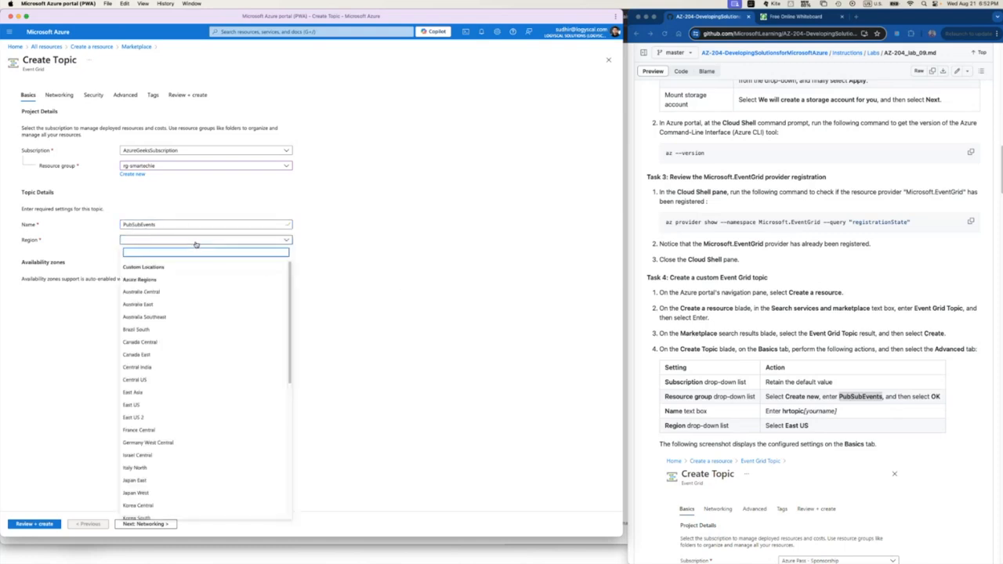
{"action": "left_click", "coordinate": [133, 405]}
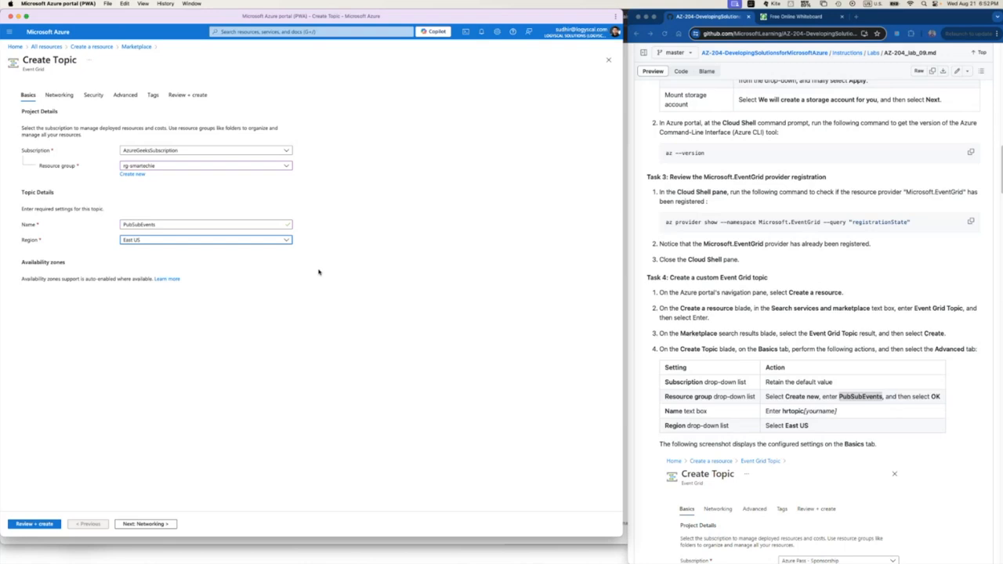
{"action": "left_click", "coordinate": [157, 435]}
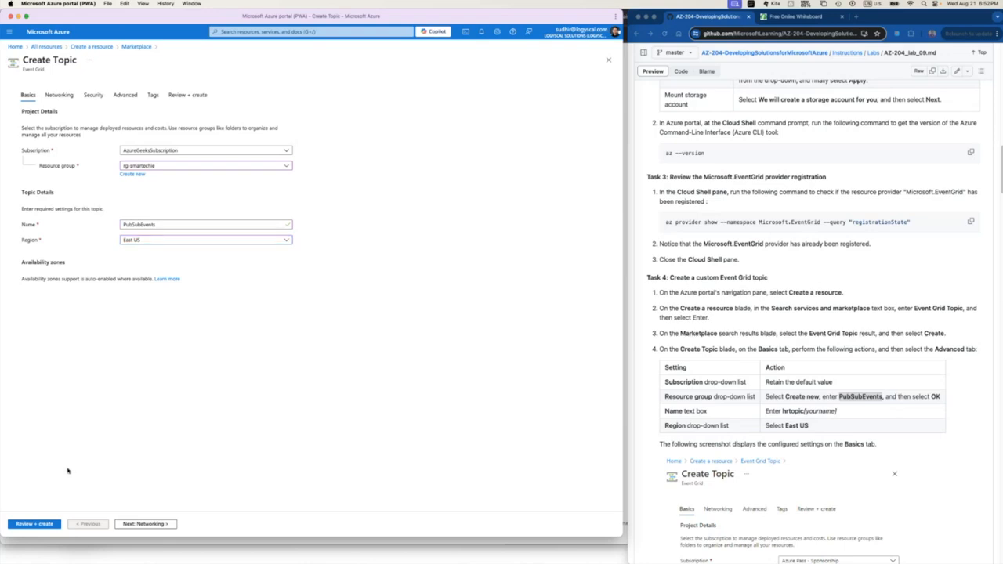
{"action": "left_click", "coordinate": [35, 525]}
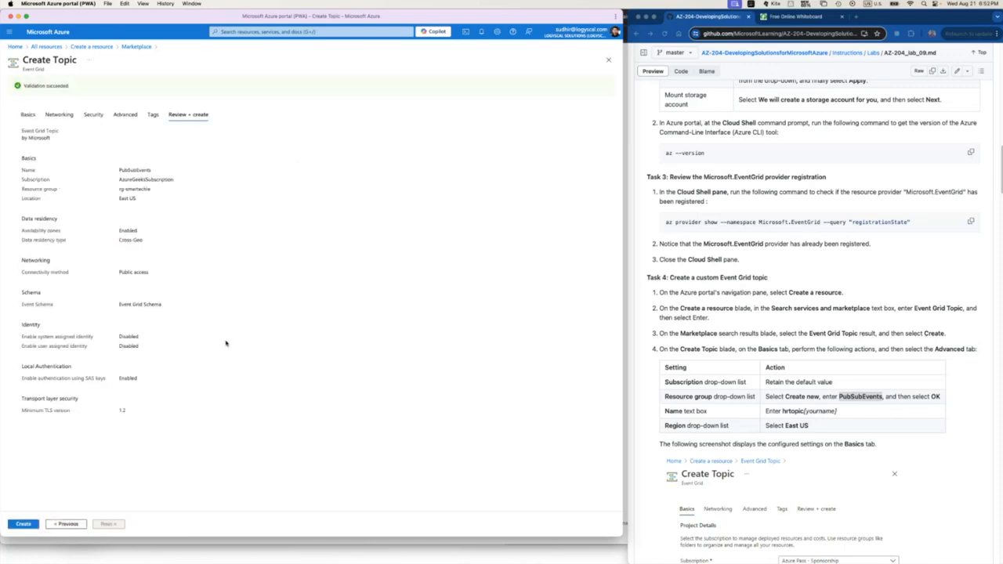
{"action": "left_click", "coordinate": [24, 525]}
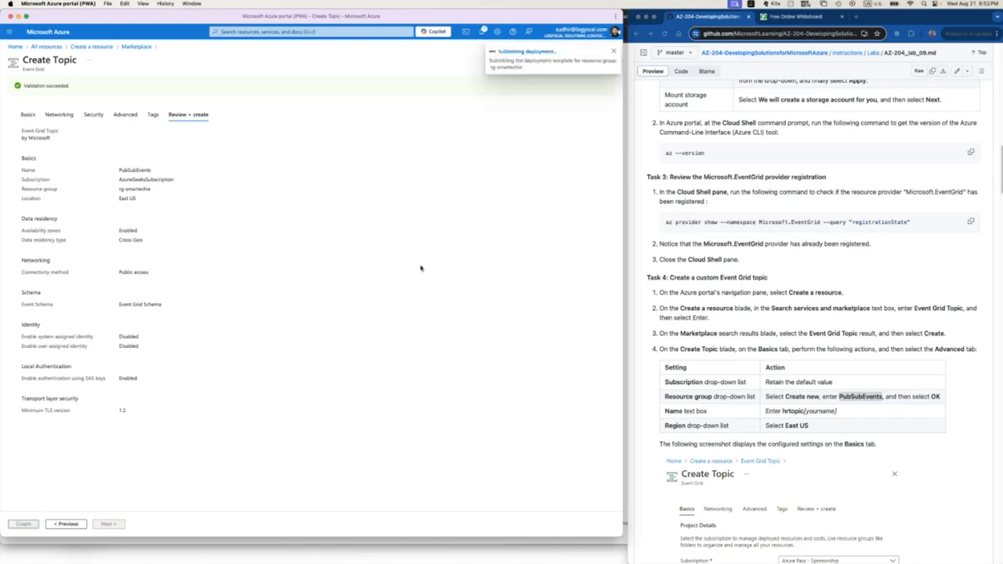
Step: Read the remaining Task 4 instructions and the Task 5 settings in the lab guide while the topic deploys
{"action": "scroll", "coordinate": [820, 374], "scroll_direction": "down", "scroll_amount": 4}
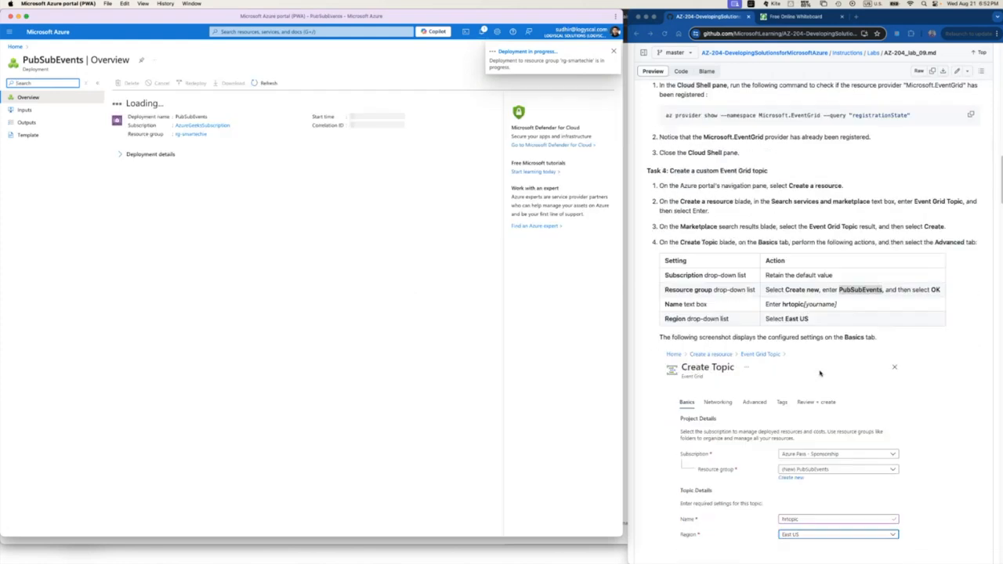
{"action": "scroll", "coordinate": [820, 374], "scroll_direction": "down", "scroll_amount": 2}
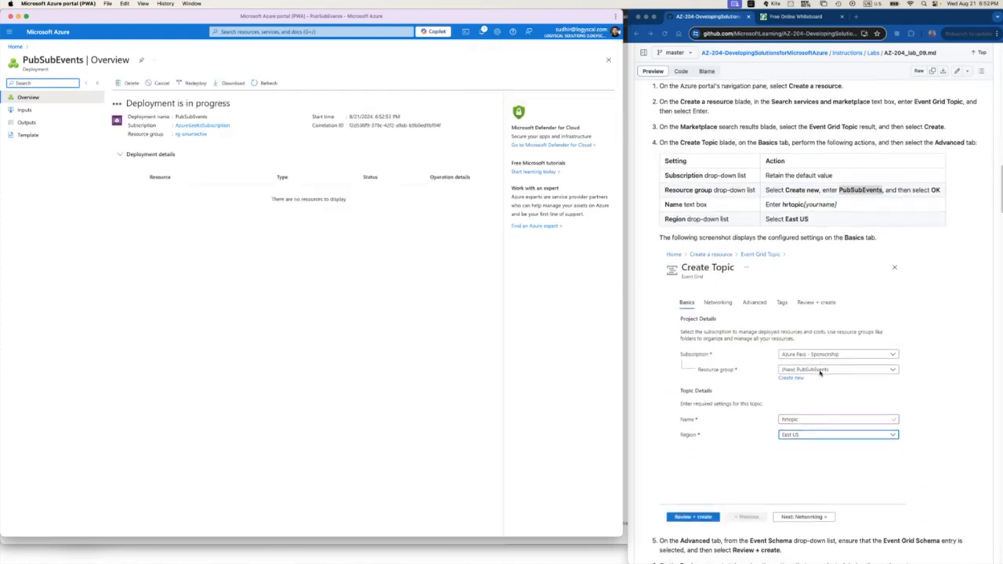
{"action": "scroll", "coordinate": [821, 374], "scroll_direction": "down", "scroll_amount": 1}
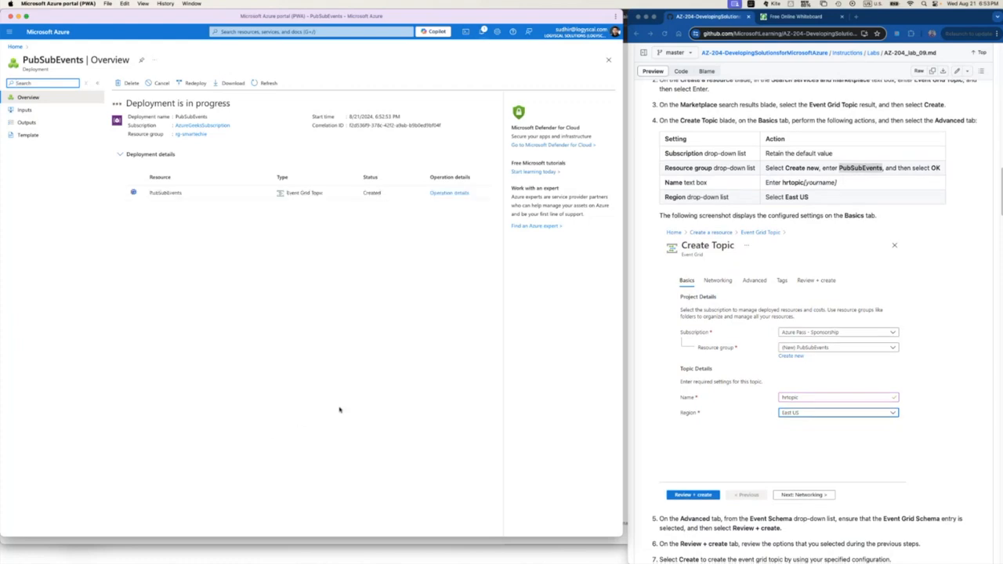
{"action": "scroll", "coordinate": [797, 405], "scroll_direction": "down", "scroll_amount": 3}
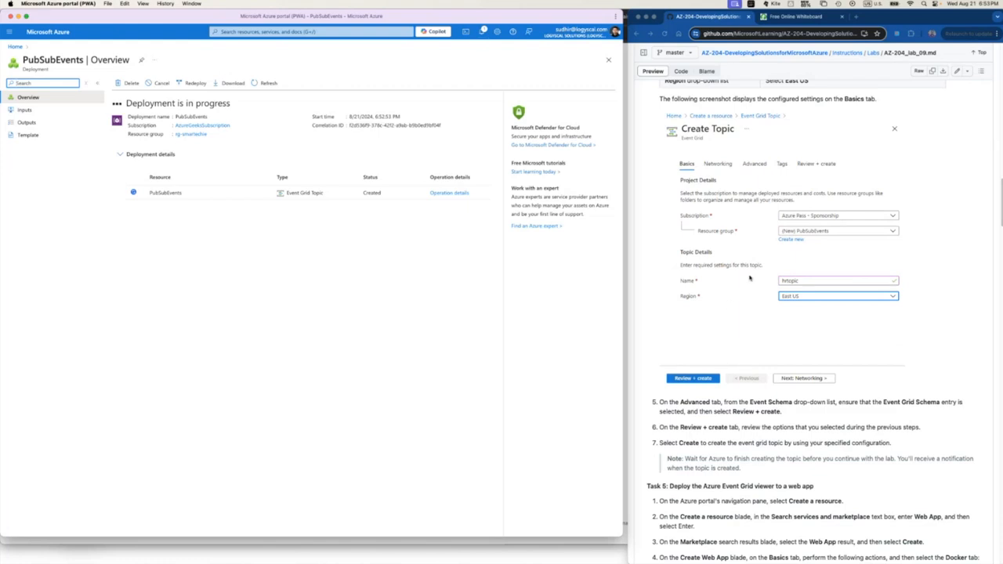
{"action": "scroll", "coordinate": [744, 431], "scroll_direction": "down", "scroll_amount": 7}
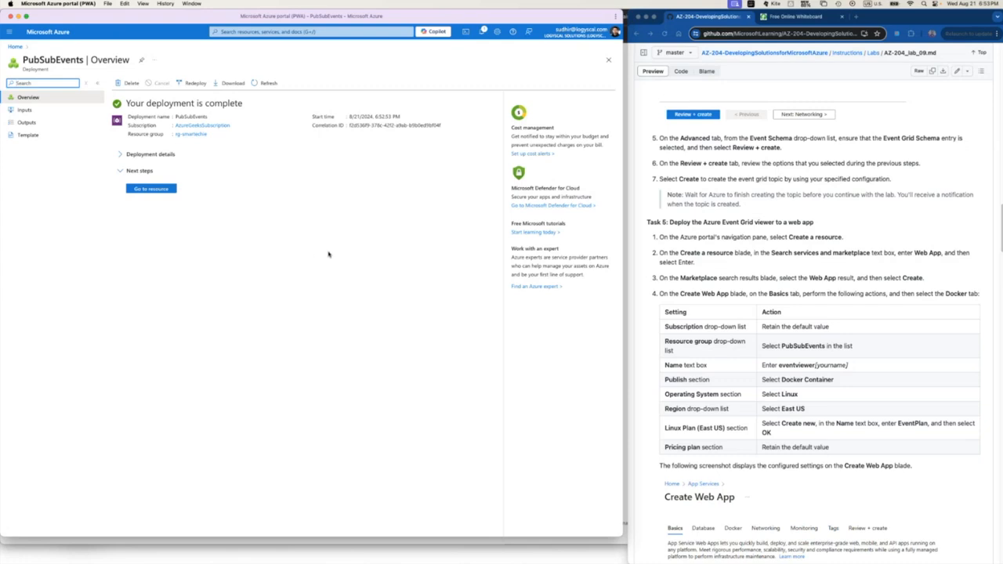
{"action": "scroll", "coordinate": [830, 221], "scroll_direction": "up", "scroll_amount": 3}
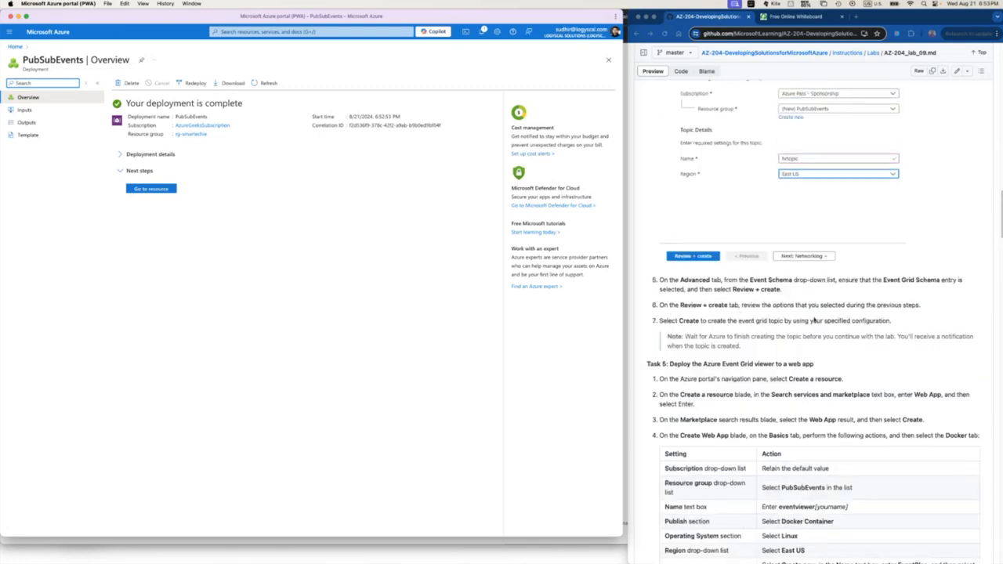
{"action": "scroll", "coordinate": [814, 320], "scroll_direction": "down", "scroll_amount": 1}
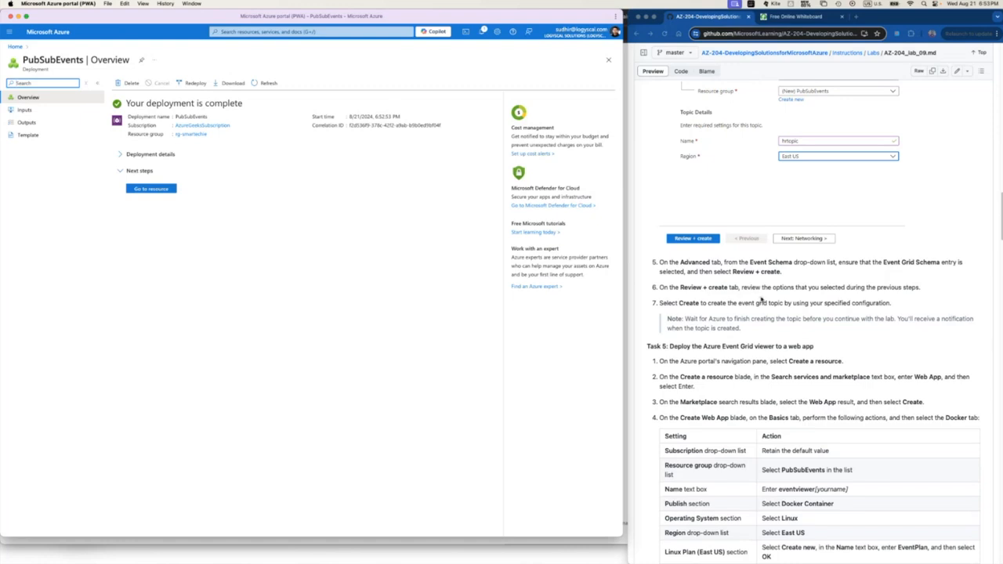
{"action": "scroll", "coordinate": [756, 319], "scroll_direction": "down", "scroll_amount": 4}
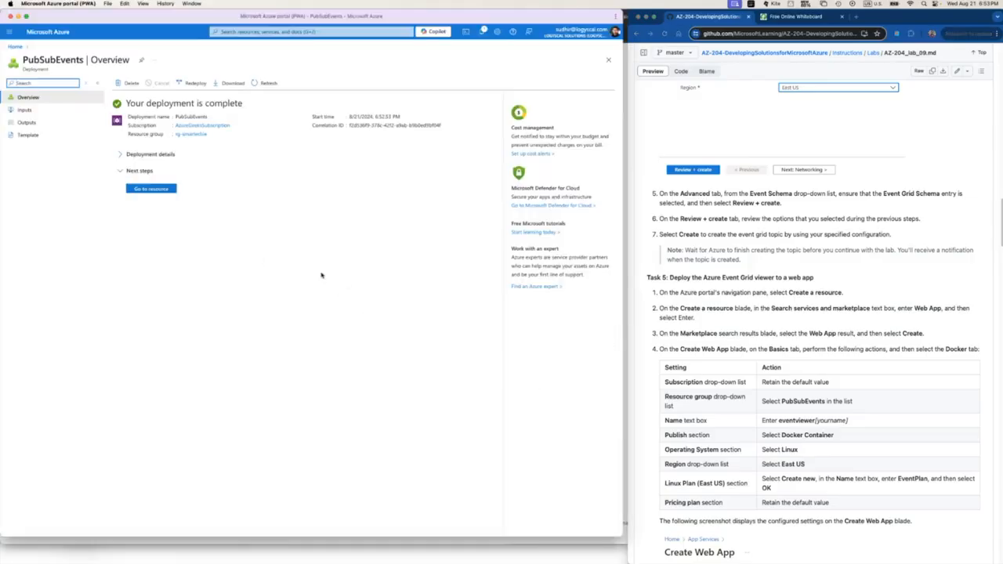
Step: Examine the Task 5 heading and web app steps in the lab guide, comparing them with the Task 4 topic settings
{"action": "left_click", "coordinate": [705, 308]}
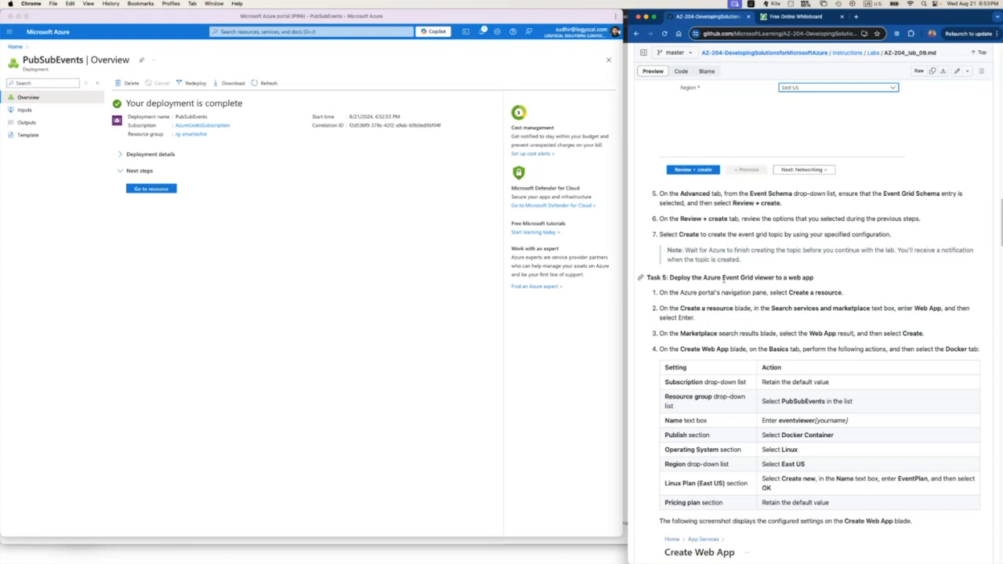
{"action": "left_click_drag", "start_coordinate": [723, 278], "coordinate": [813, 279]}
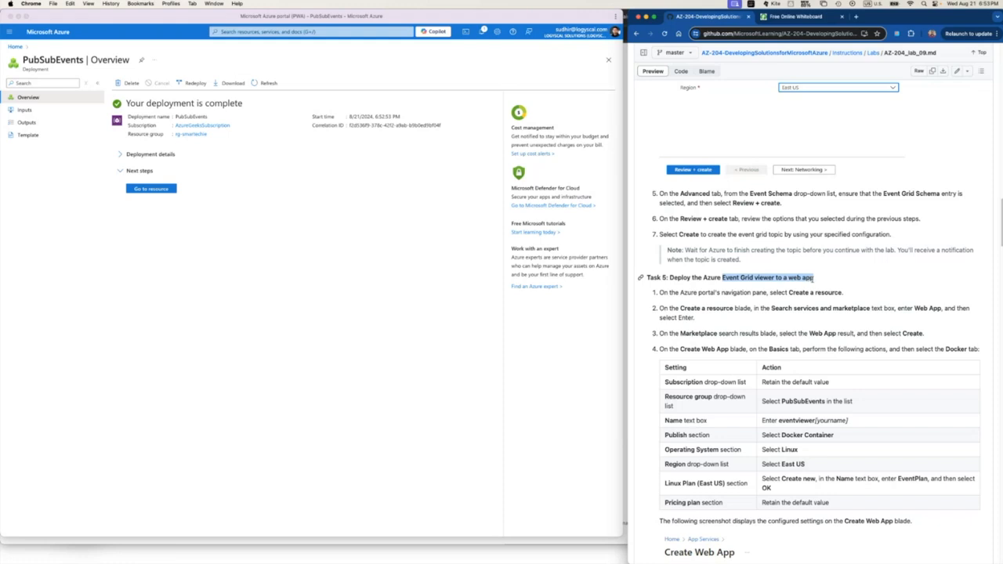
{"action": "left_click", "coordinate": [833, 279]}
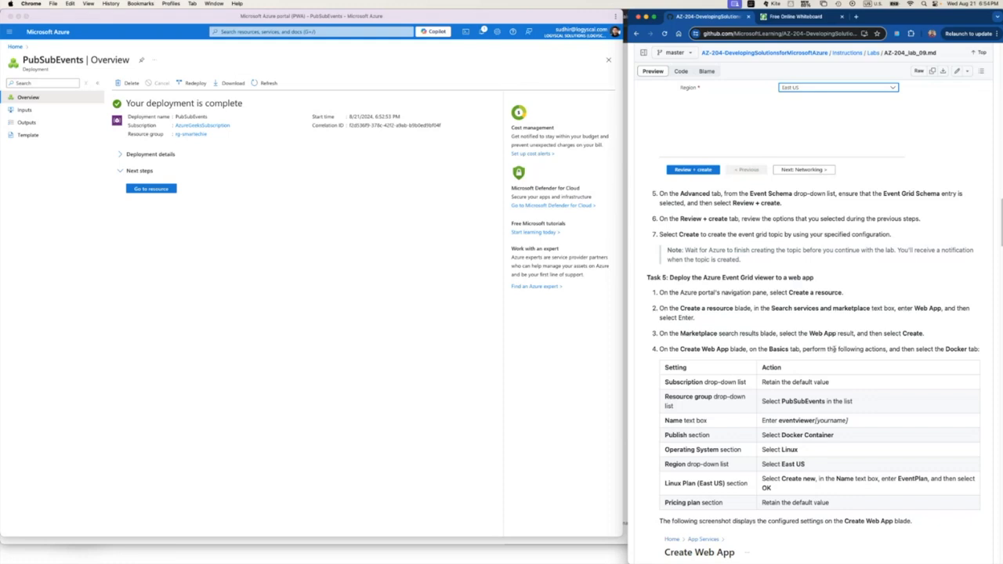
{"action": "left_click_drag", "start_coordinate": [696, 334], "coordinate": [801, 335]}
{"action": "left_click", "coordinate": [801, 336]}
{"action": "scroll", "coordinate": [801, 335], "scroll_direction": "up", "scroll_amount": 6}
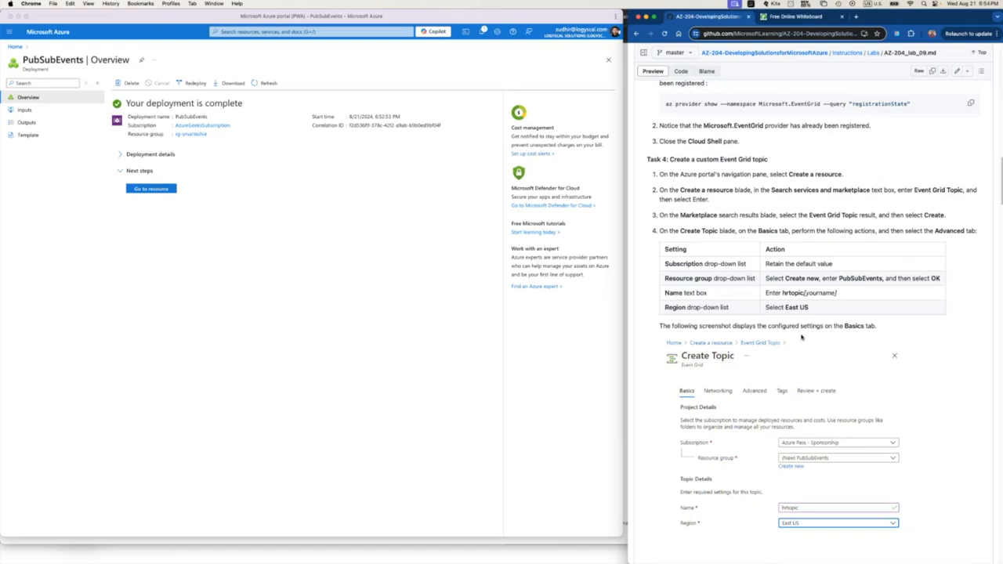
{"action": "scroll", "coordinate": [801, 337], "scroll_direction": "up", "scroll_amount": 2}
{"action": "scroll", "coordinate": [801, 335], "scroll_direction": "down", "scroll_amount": 4}
{"action": "scroll", "coordinate": [801, 337], "scroll_direction": "down", "scroll_amount": 5}
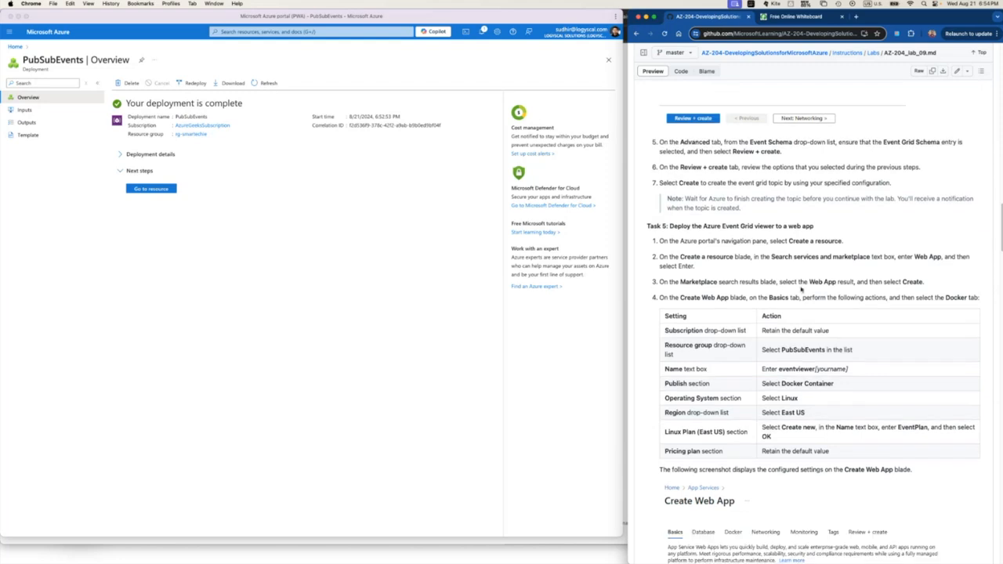
Step: Go to the deployed PubSubEvents topic resource
{"action": "left_click", "coordinate": [163, 189]}
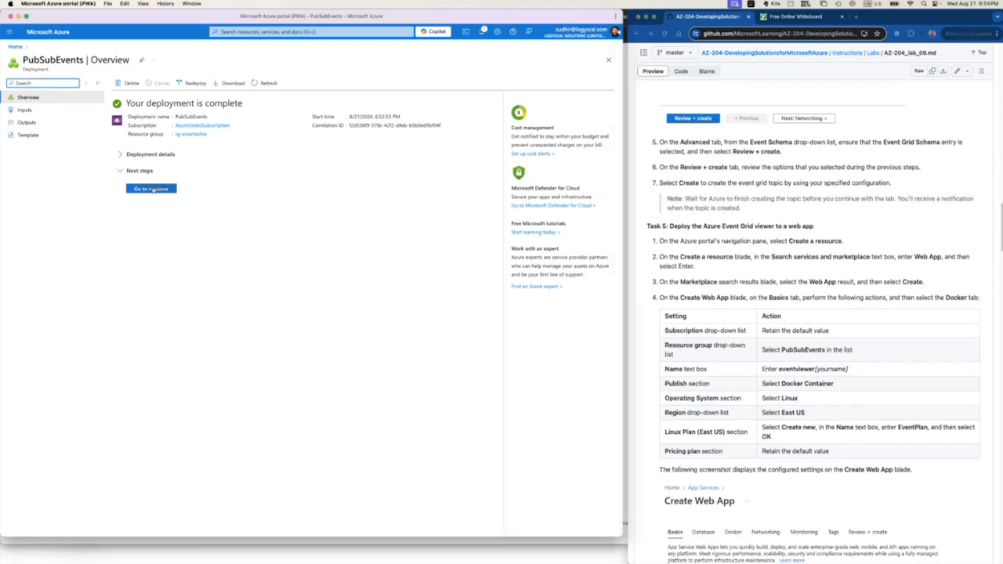
Step: Open the deployed PubSubEvents topic and view its settings categories and event subscriptions
{"action": "left_click", "coordinate": [151, 189]}
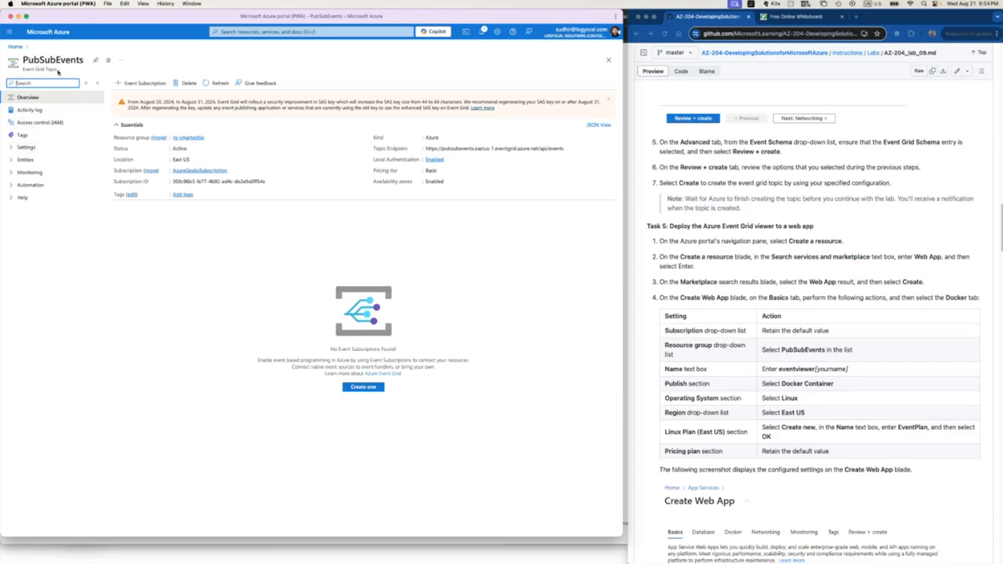
{"action": "left_click", "coordinate": [26, 146]}
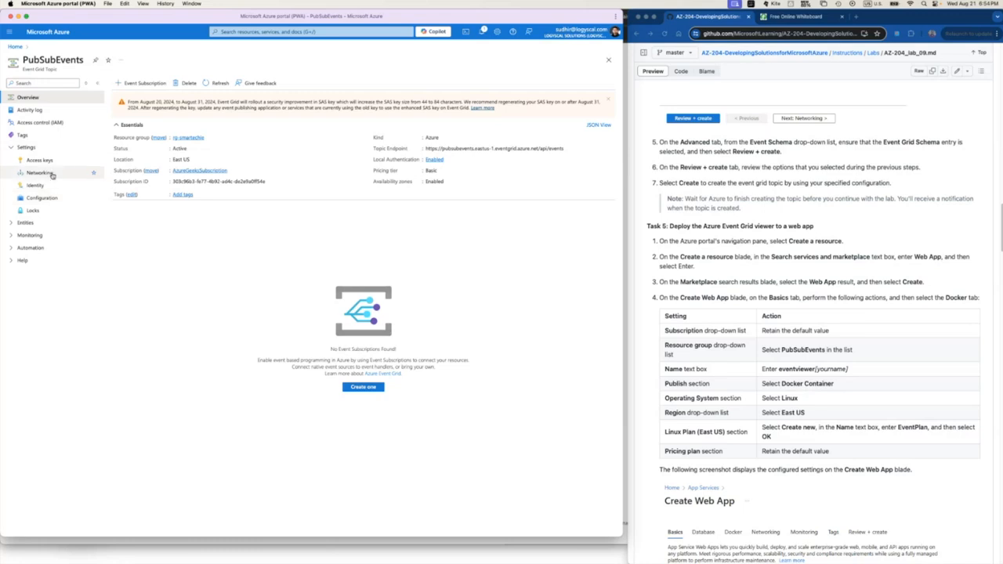
{"action": "left_click", "coordinate": [11, 225]}
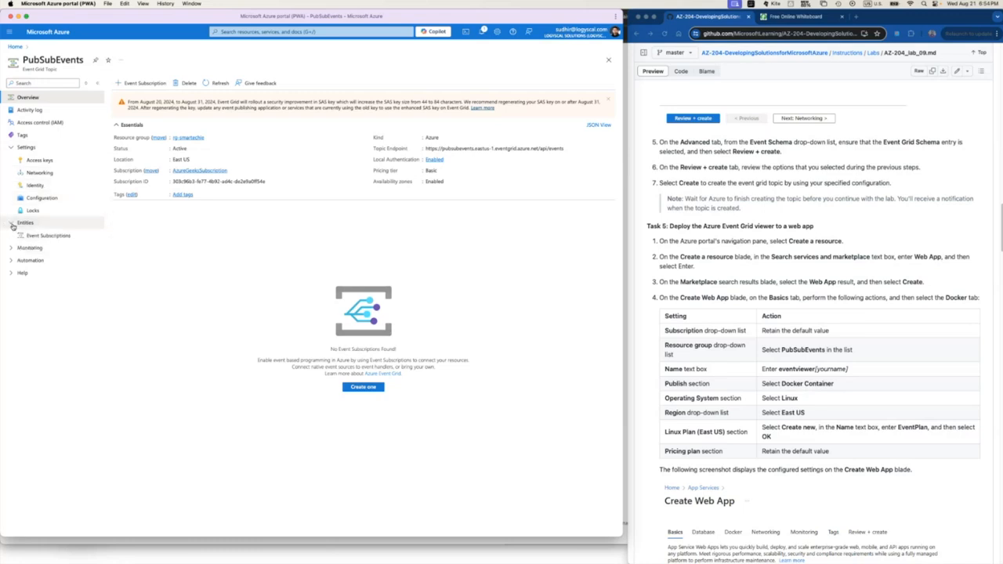
{"action": "left_click", "coordinate": [57, 236]}
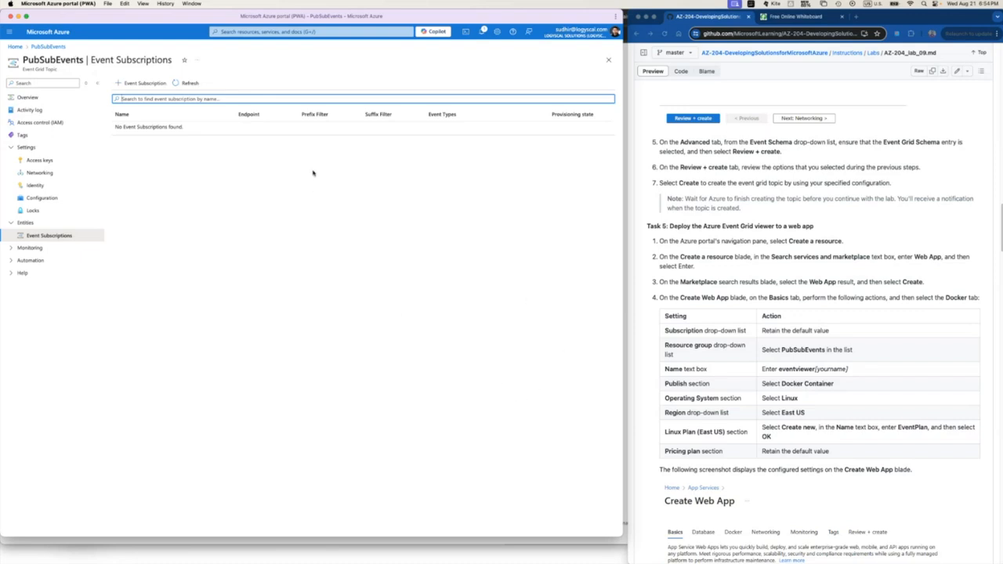
Step: Return to the portal home, start creating a resource, and search the marketplace for webapp
{"action": "left_click", "coordinate": [16, 47]}
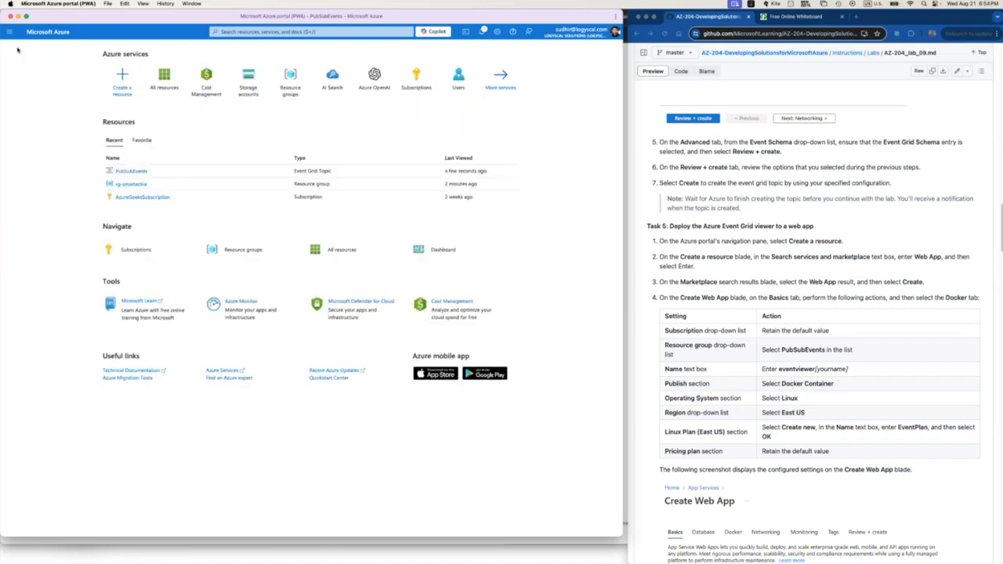
{"action": "left_click", "coordinate": [126, 77]}
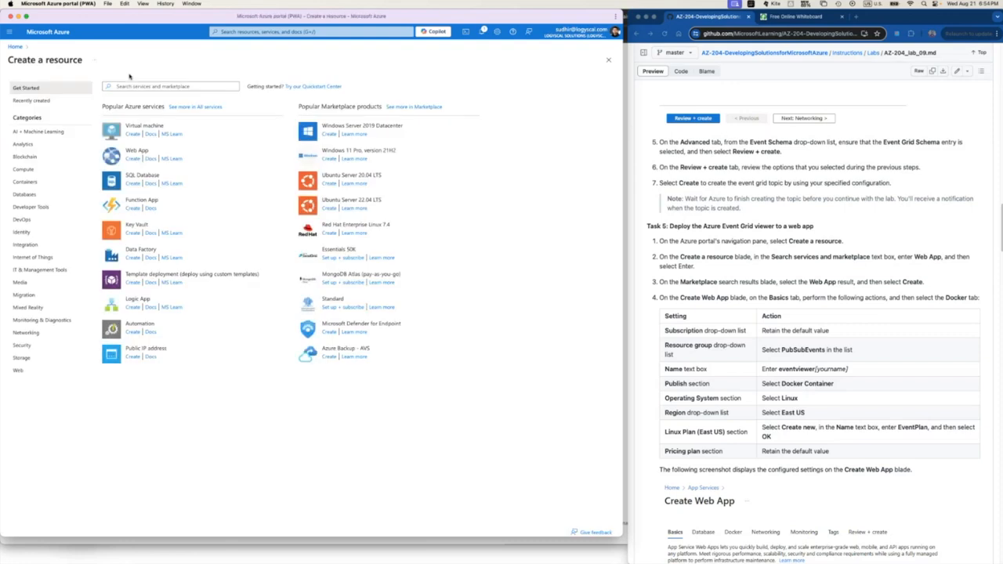
{"action": "left_click", "coordinate": [153, 87]}
{"action": "type", "text": "webapp"}
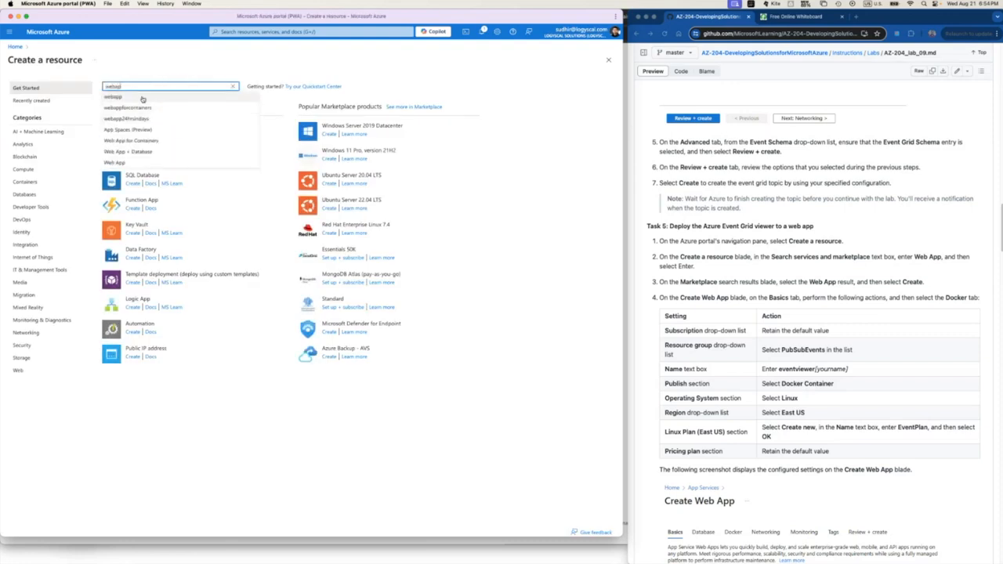
{"action": "key", "text": "Return"}
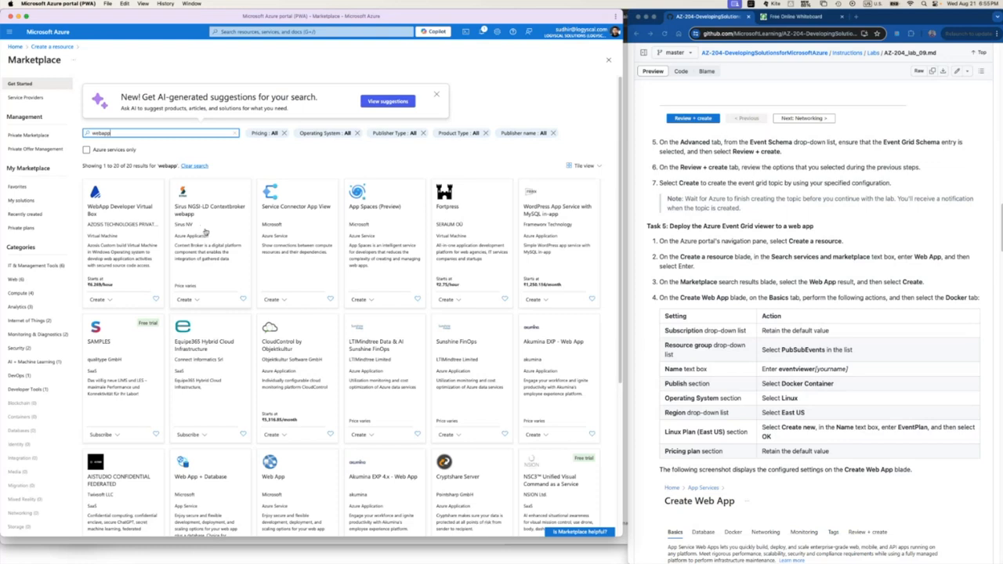
Step: Limit the marketplace results to Azure services only and start creating a Web App
{"action": "left_click", "coordinate": [86, 148]}
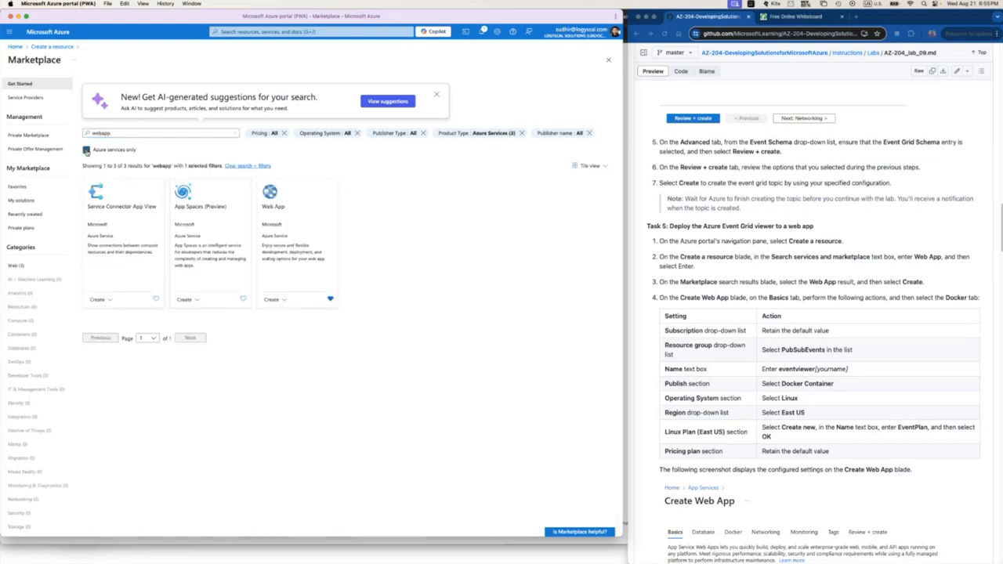
{"action": "left_click", "coordinate": [280, 303]}
{"action": "left_click", "coordinate": [274, 313]}
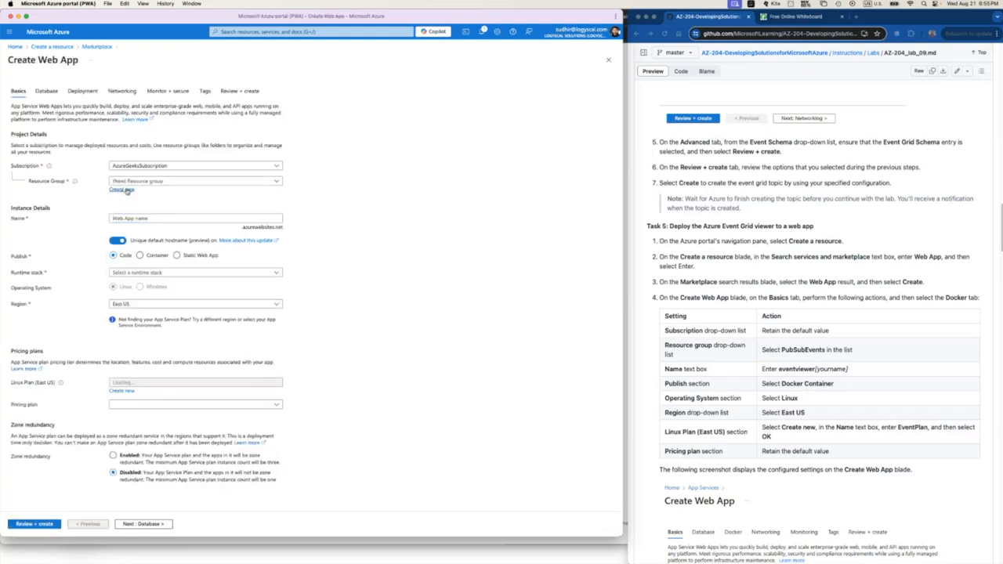
Step: Assign the web app to the existing rg-smartechie resource group
{"action": "left_click", "coordinate": [122, 190]}
{"action": "left_click", "coordinate": [289, 192]}
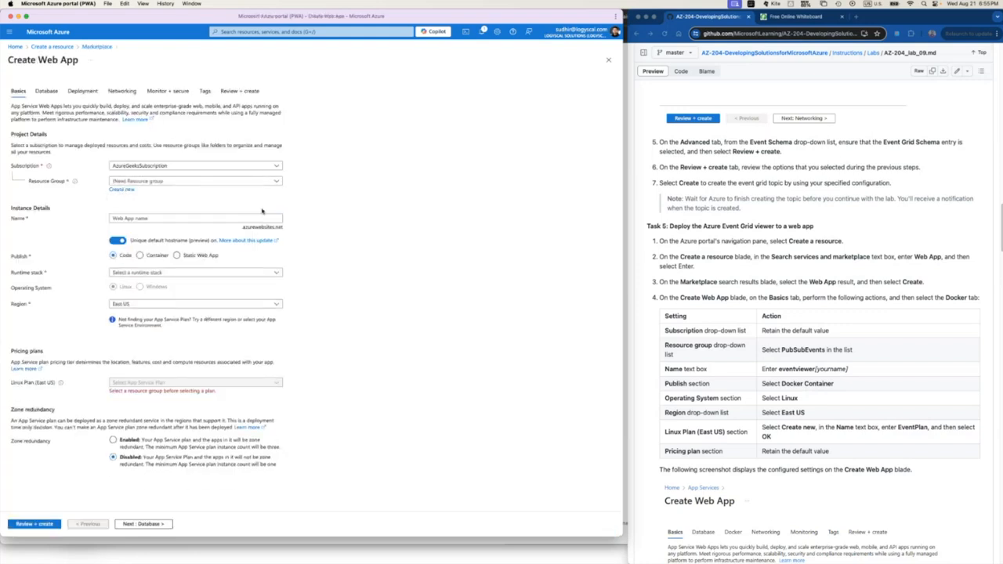
{"action": "left_click", "coordinate": [276, 182]}
{"action": "left_click", "coordinate": [174, 220]}
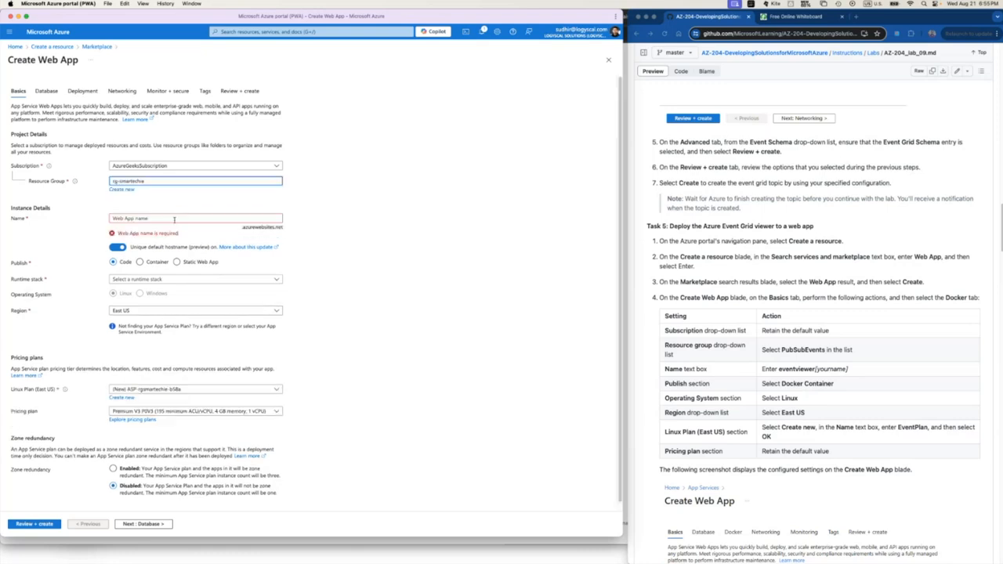
Step: Name the web app PubSubEventsViewer, reusing the PubSubEvents text copied from the lab guide
{"action": "left_click", "coordinate": [163, 218]}
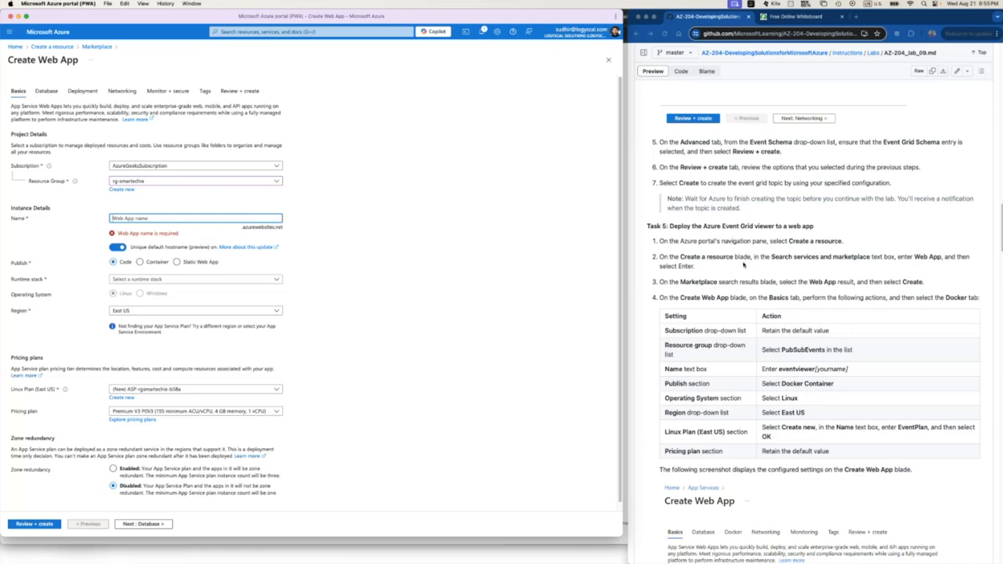
{"action": "left_click", "coordinate": [815, 266]}
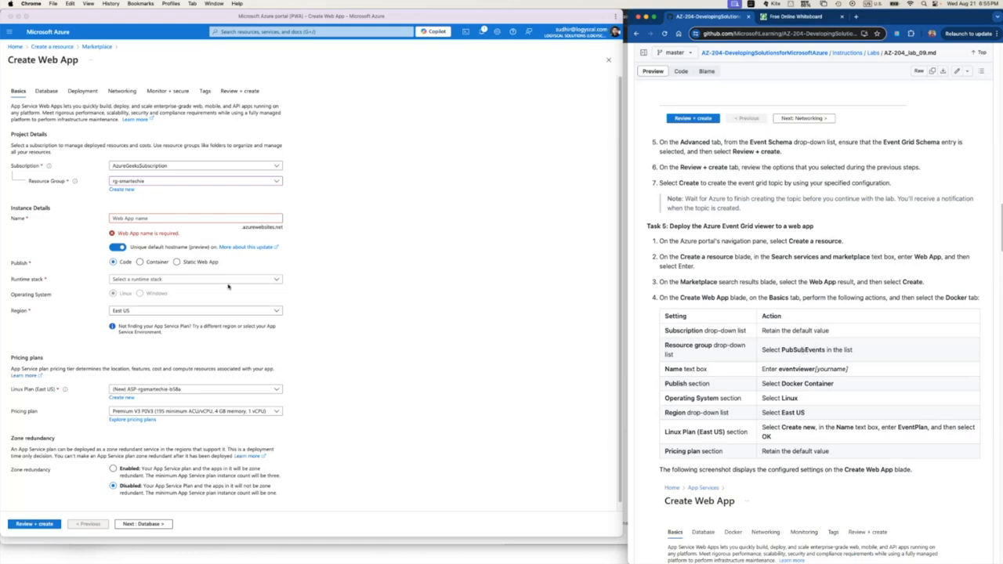
{"action": "left_click", "coordinate": [144, 219]}
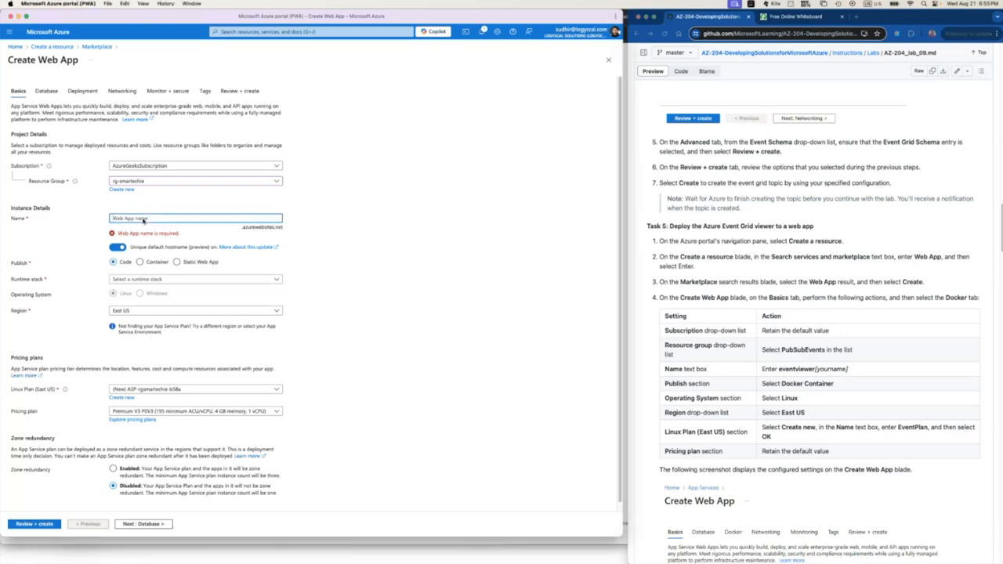
{"action": "double_click", "coordinate": [799, 350]}
{"action": "key", "text": "super+c"}
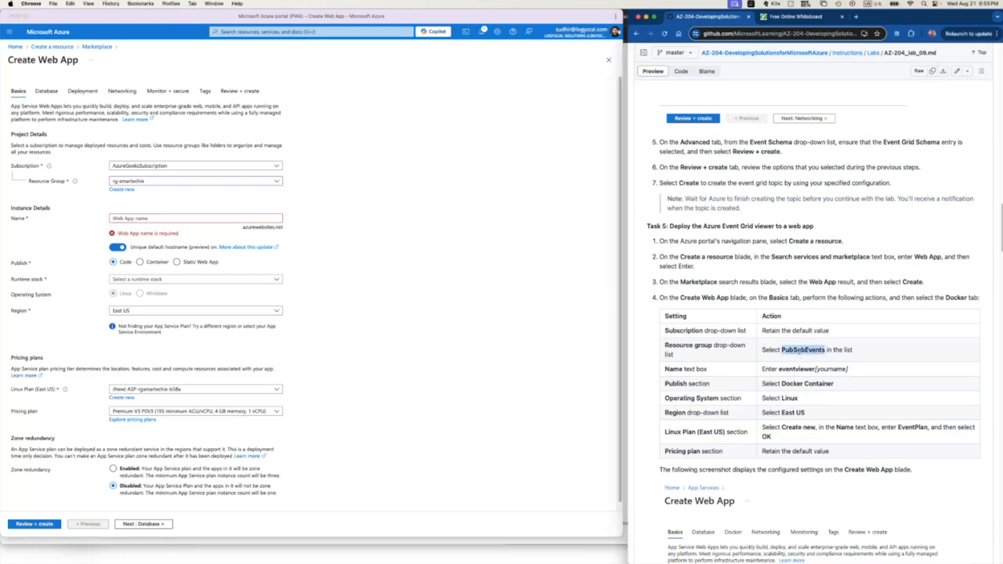
{"action": "left_click", "coordinate": [151, 219]}
{"action": "key", "text": "super+v"}
{"action": "type", "text": "Viewer"}
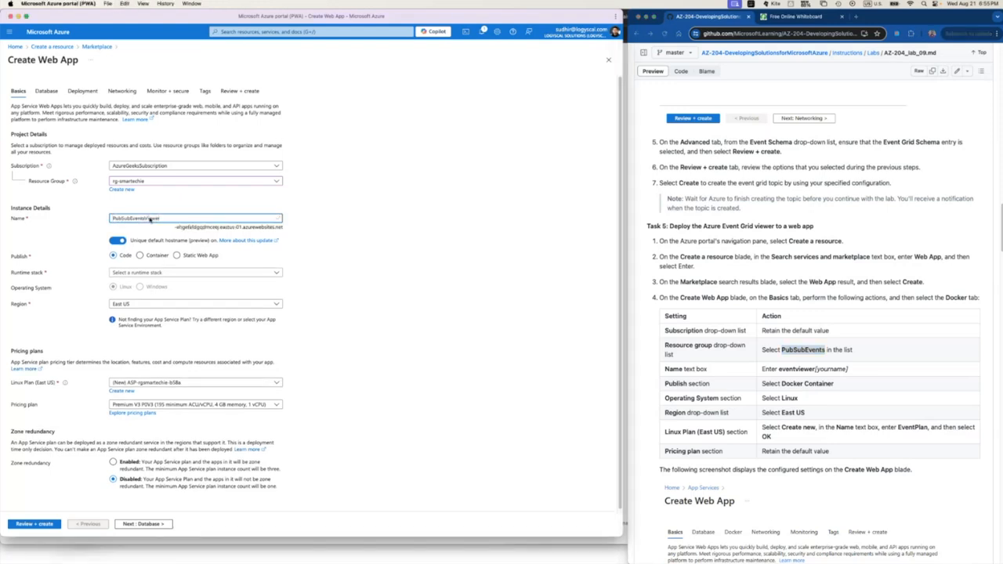
Step: Compare the web app's address with and without the unique default hostname, and leave that option turned off
{"action": "left_click", "coordinate": [118, 240]}
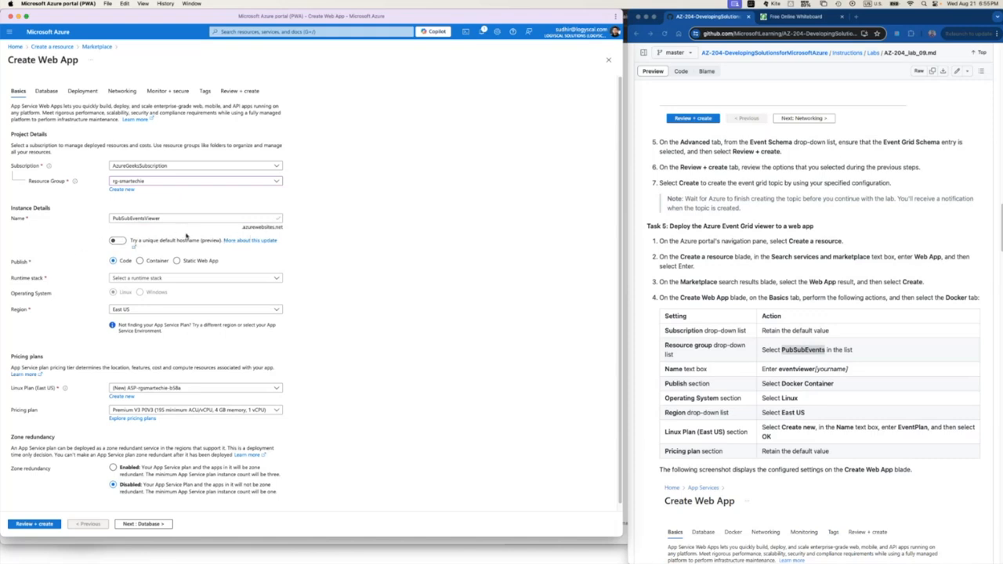
{"action": "left_click", "coordinate": [122, 242]}
{"action": "left_click", "coordinate": [116, 242]}
{"action": "left_click", "coordinate": [123, 242]}
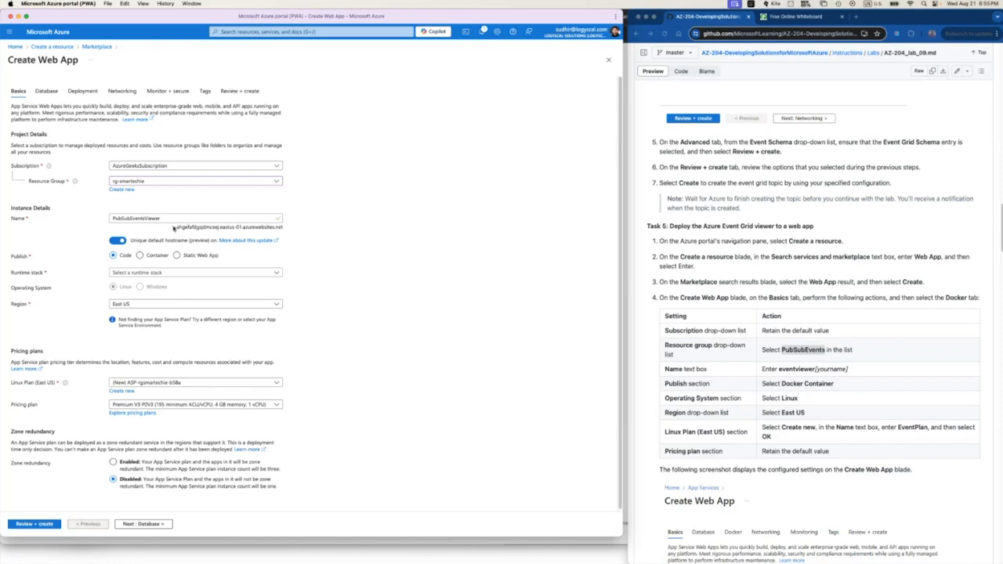
{"action": "left_click_drag", "start_coordinate": [160, 218], "coordinate": [88, 220]}
{"action": "left_click", "coordinate": [122, 241]}
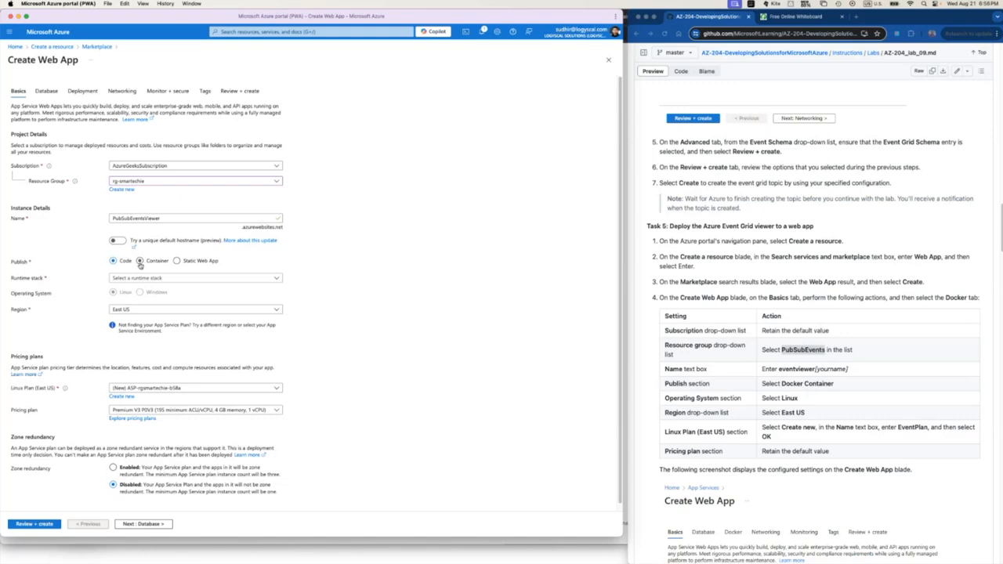
Step: Publish the web app as a Container and choose East US as its region
{"action": "left_click", "coordinate": [141, 262]}
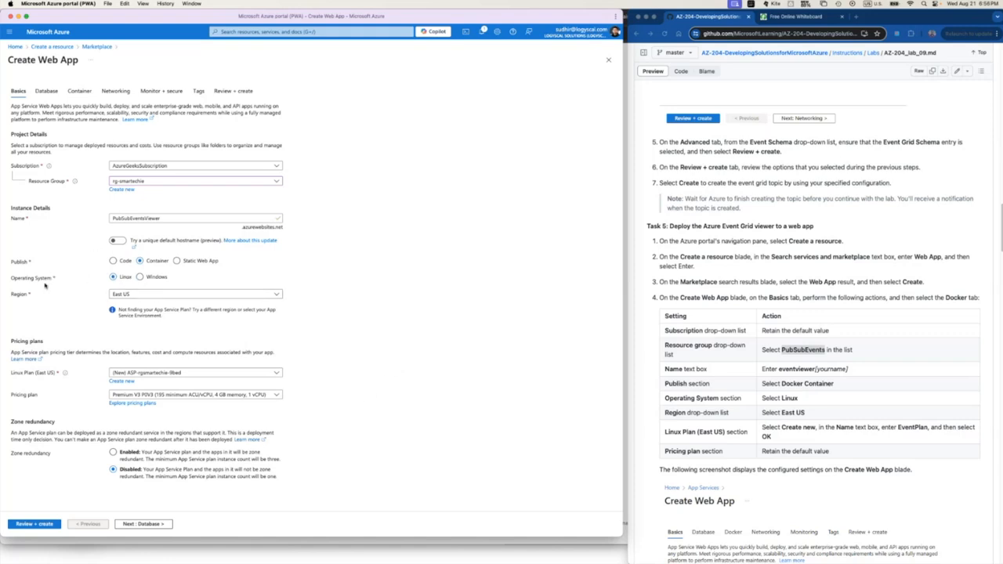
{"action": "left_click", "coordinate": [190, 296]}
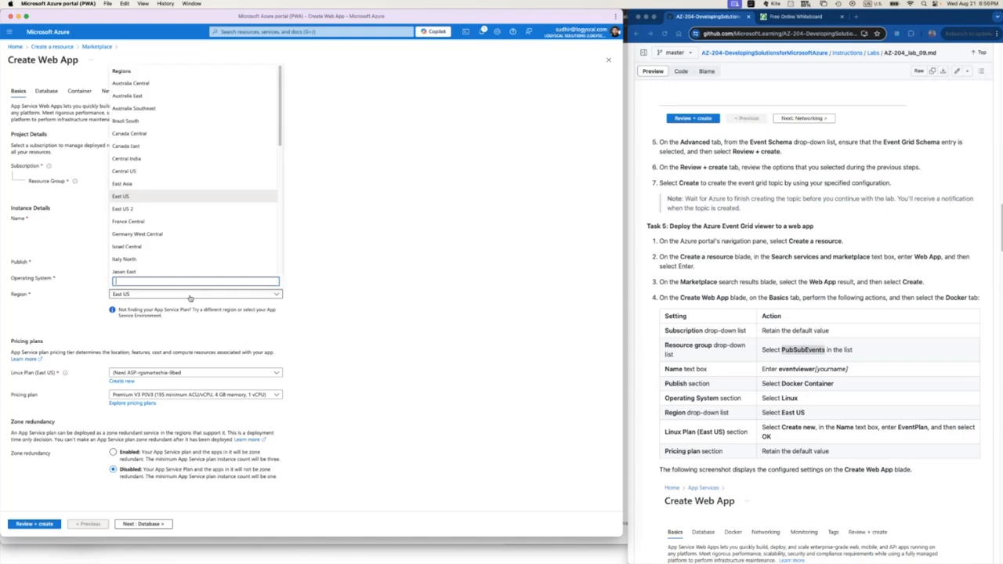
{"action": "left_click", "coordinate": [149, 199]}
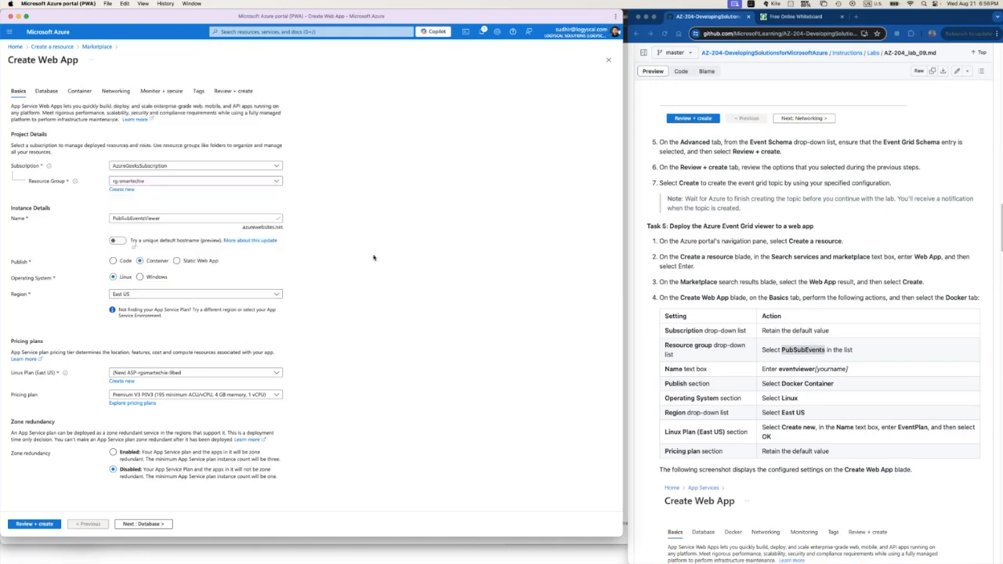
Step: Examine the available Linux plans and pricing plans without changing the selection
{"action": "left_click", "coordinate": [276, 373]}
{"action": "left_click", "coordinate": [194, 402]}
{"action": "left_click", "coordinate": [277, 395]}
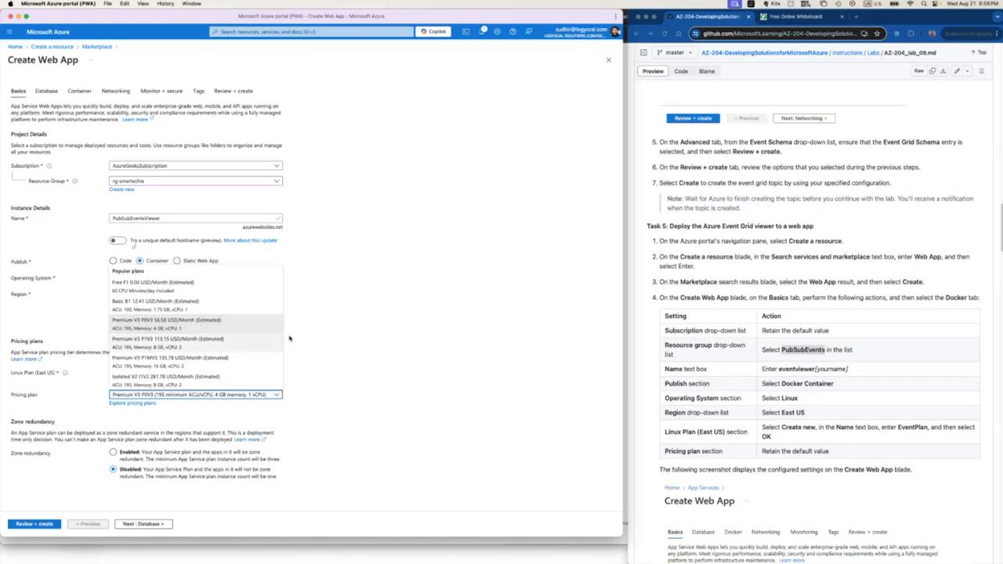
{"action": "left_click", "coordinate": [334, 356]}
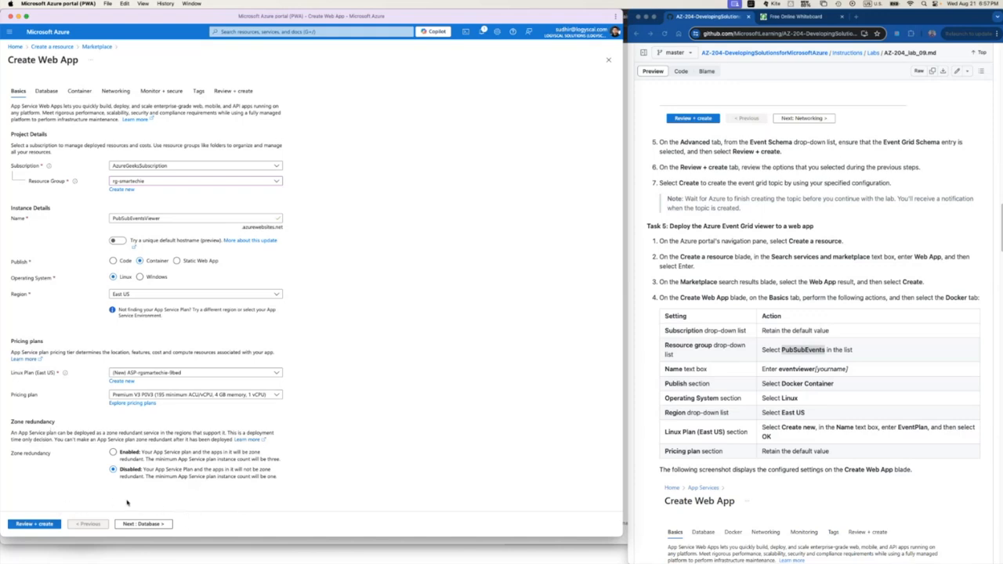
Step: Skip database creation, proceed to the container settings, and set the image source to Azure Container Registry
{"action": "left_click", "coordinate": [159, 525]}
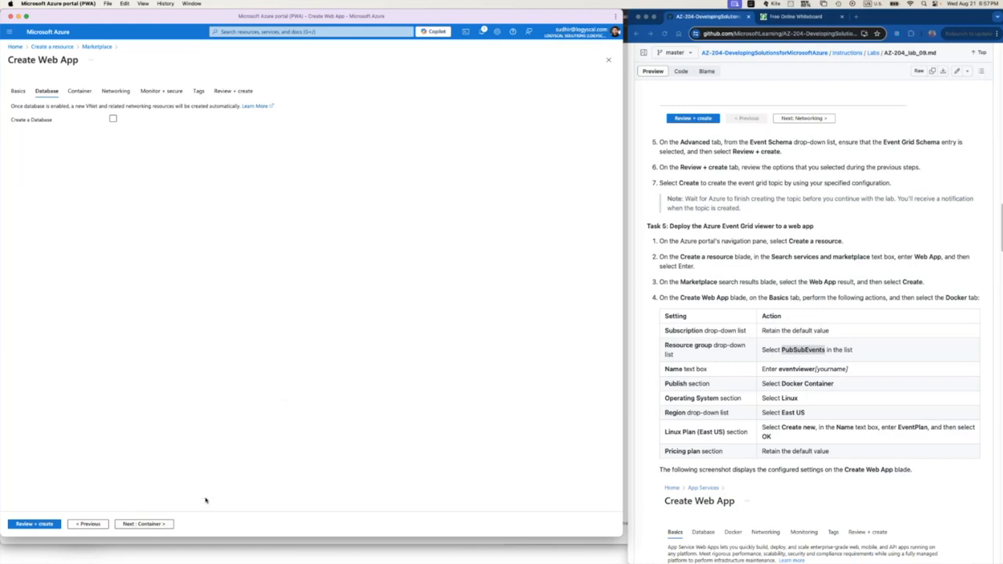
{"action": "left_click", "coordinate": [149, 524]}
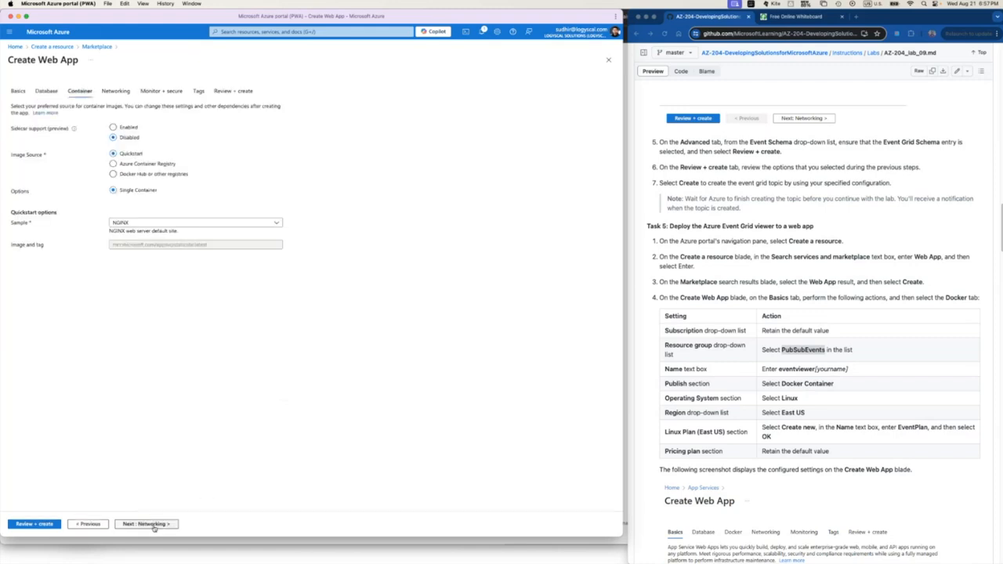
{"action": "left_click", "coordinate": [145, 175]}
{"action": "left_click", "coordinate": [114, 164]}
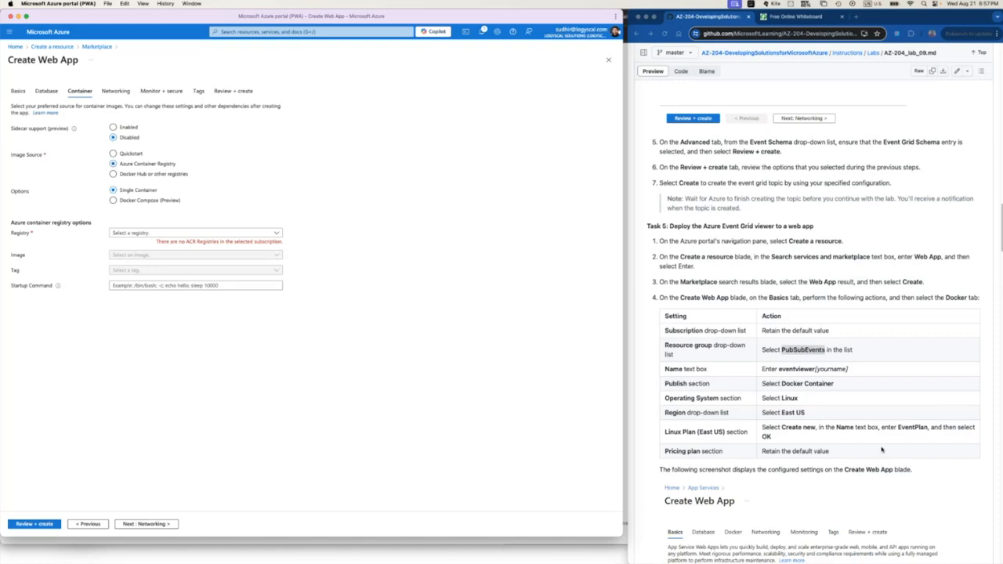
Step: Read the lab guide's example Create Web App configuration down to the Docker instructions in step 5
{"action": "scroll", "coordinate": [882, 450], "scroll_direction": "down", "scroll_amount": 3}
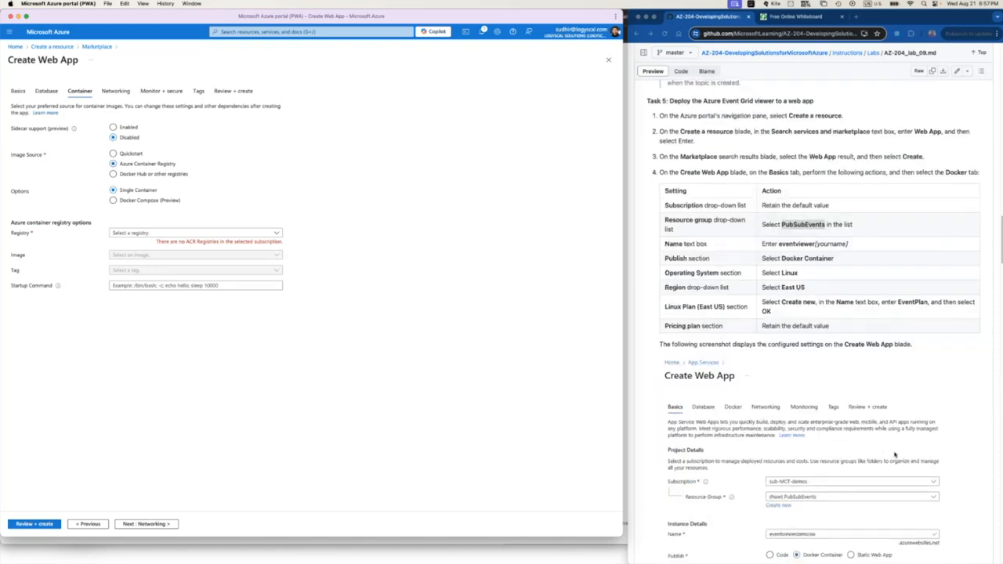
{"action": "scroll", "coordinate": [896, 455], "scroll_direction": "down", "scroll_amount": 5}
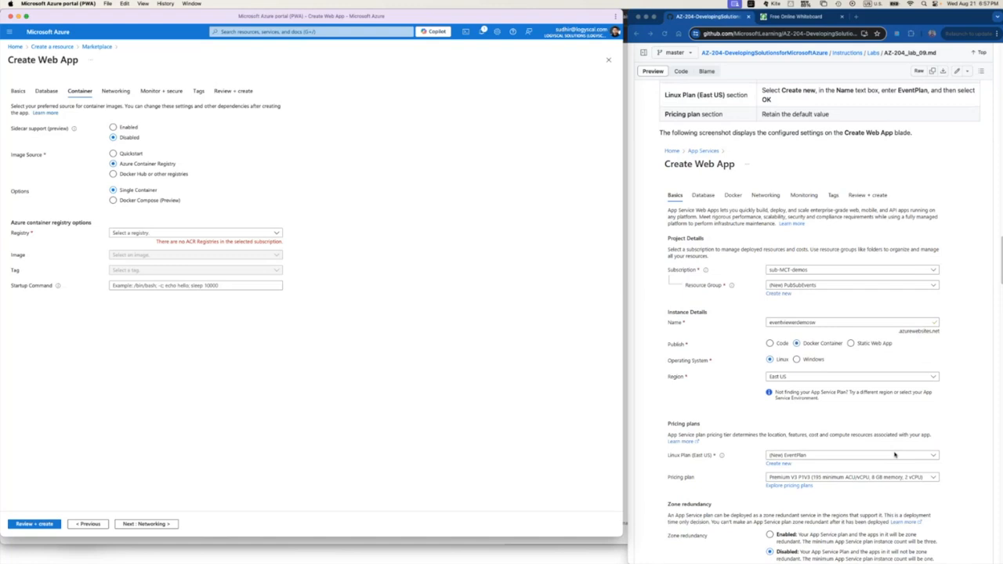
{"action": "scroll", "coordinate": [894, 455], "scroll_direction": "down", "scroll_amount": 2}
{"action": "scroll", "coordinate": [896, 455], "scroll_direction": "down", "scroll_amount": 1}
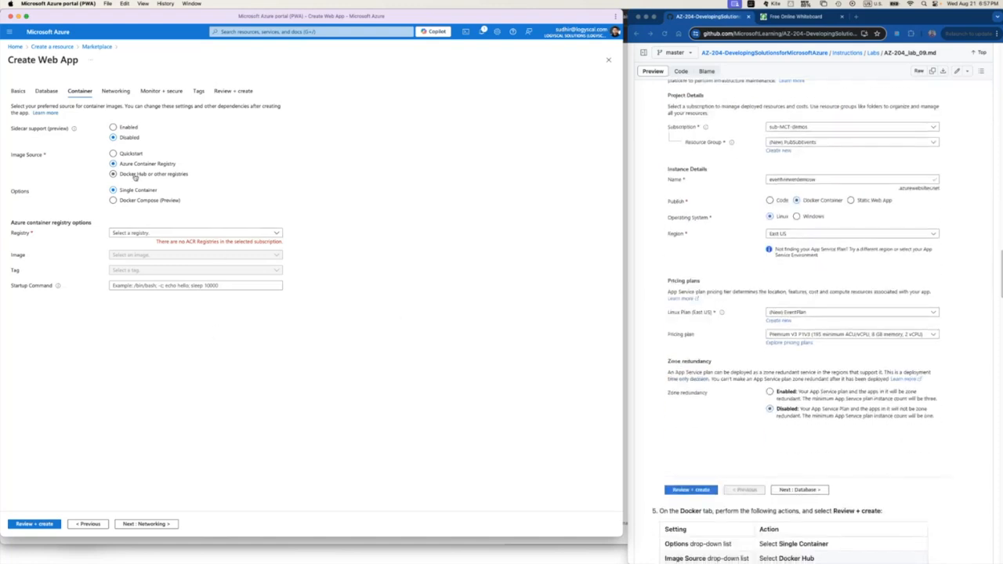
Step: Check for available Azure container registries and read the Docker settings table in the lab guide
{"action": "left_click", "coordinate": [273, 234]}
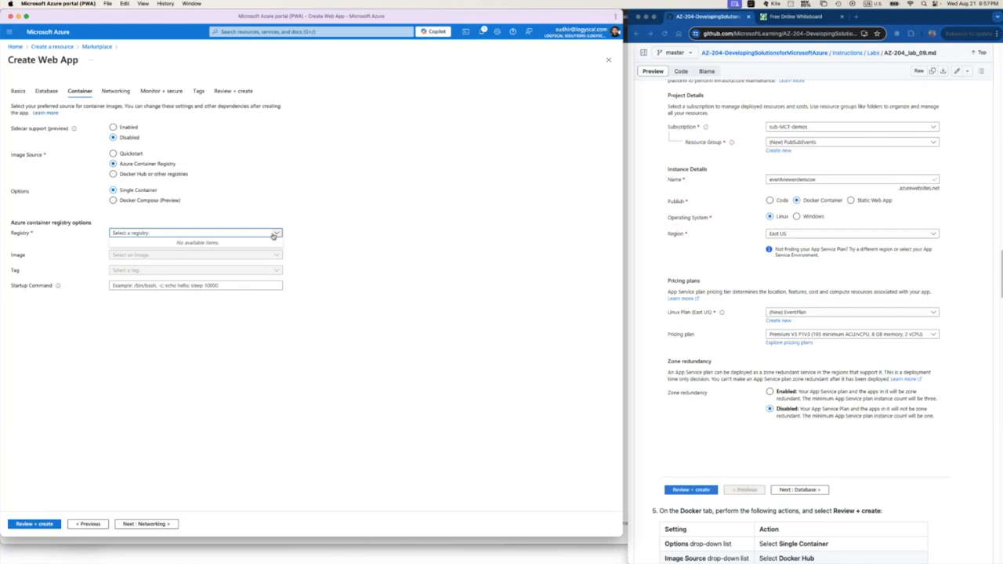
{"action": "left_click", "coordinate": [276, 235]}
{"action": "left_click", "coordinate": [276, 235]}
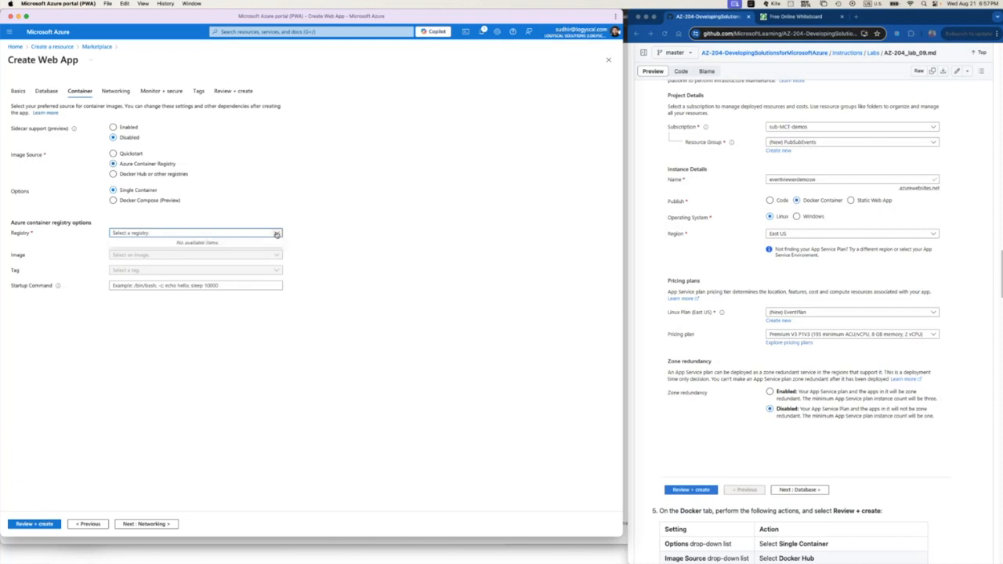
{"action": "left_click", "coordinate": [192, 203]}
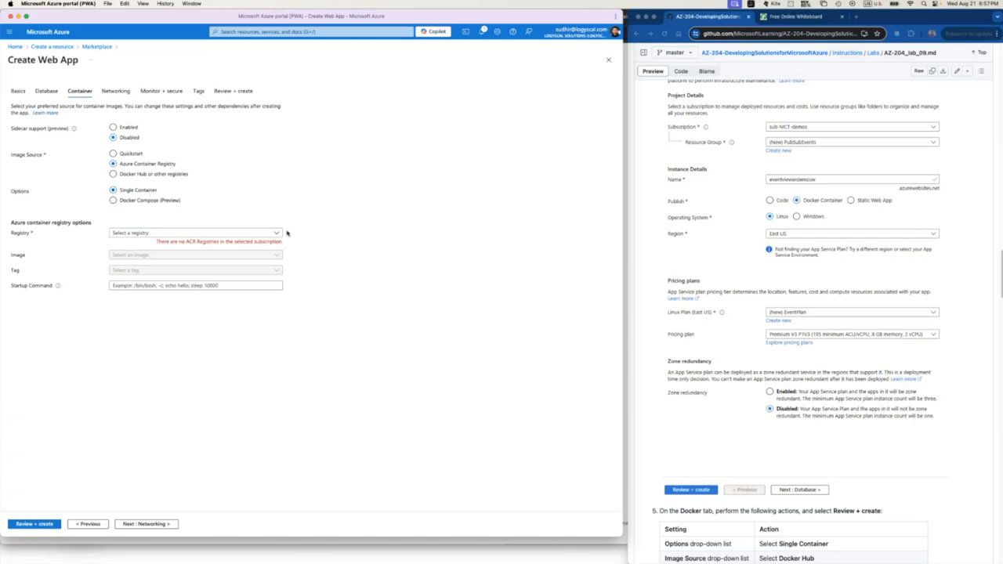
{"action": "left_click", "coordinate": [950, 429]}
{"action": "scroll", "coordinate": [940, 439], "scroll_direction": "down", "scroll_amount": 5}
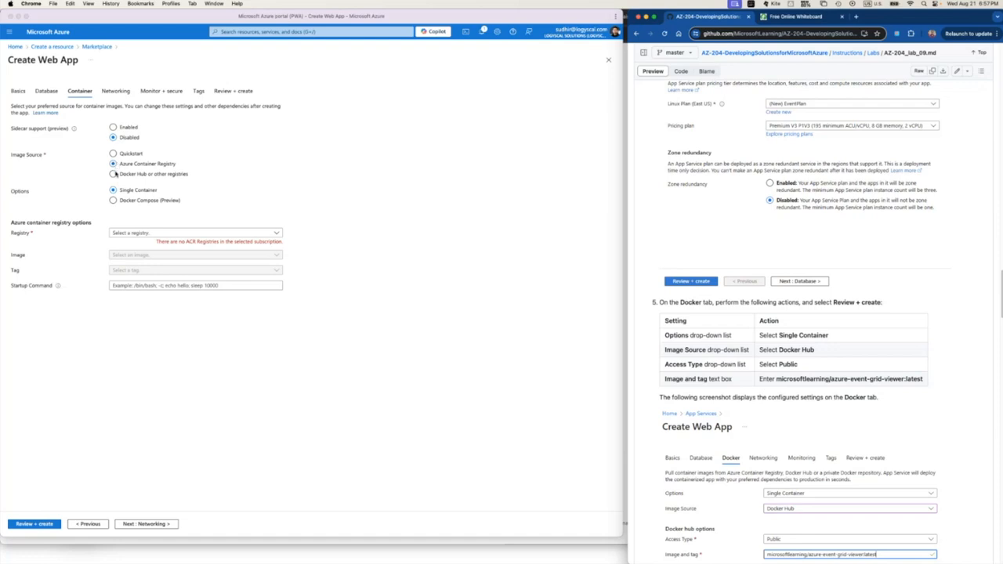
Step: Set the web app's image source to Docker Hub or other registries
{"action": "left_click", "coordinate": [115, 174]}
{"action": "left_click", "coordinate": [116, 174]}
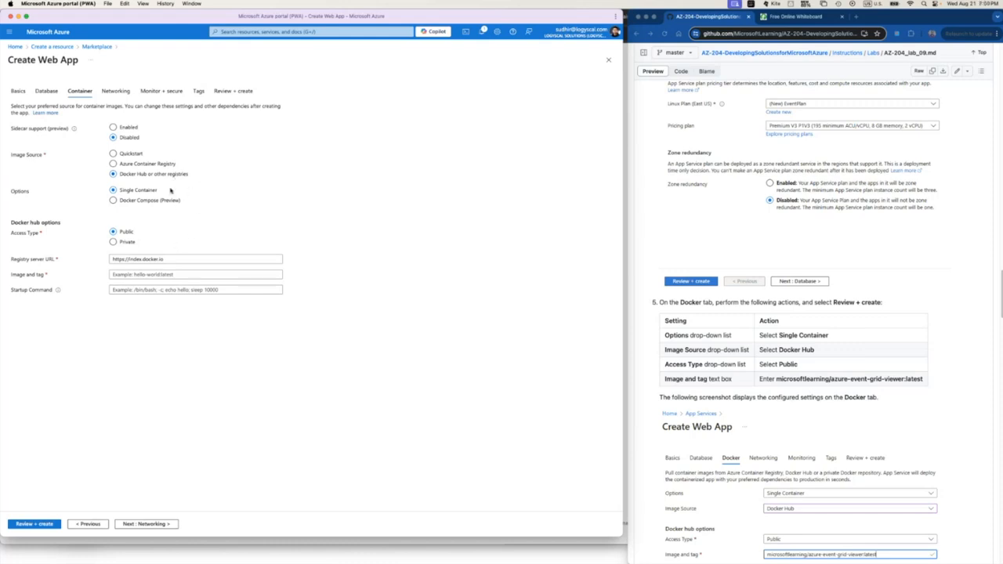
{"action": "left_click", "coordinate": [166, 260]}
{"action": "left_click_drag", "start_coordinate": [165, 259], "coordinate": [108, 260]}
{"action": "key", "text": "super+c"}
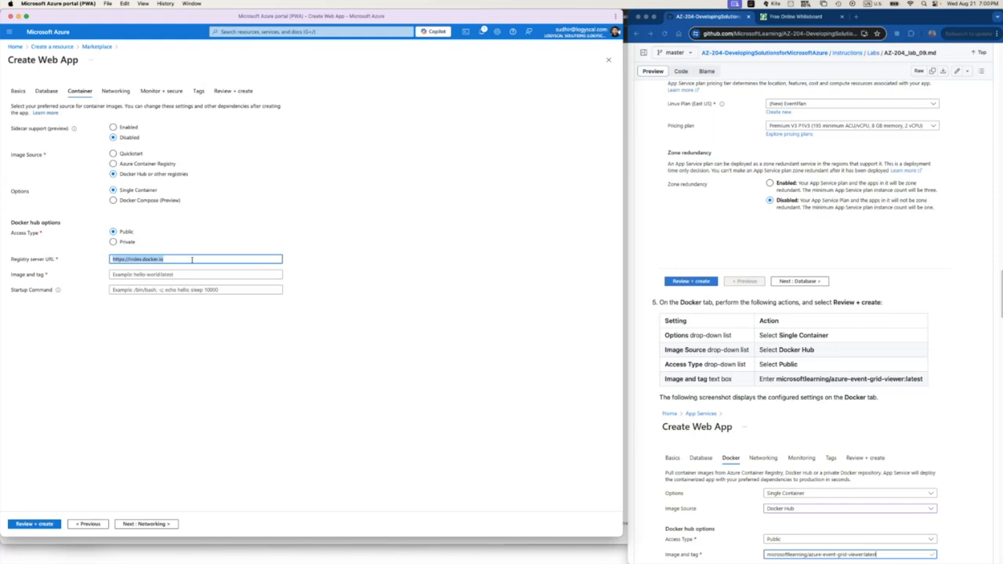
{"action": "left_click", "coordinate": [863, 17]}
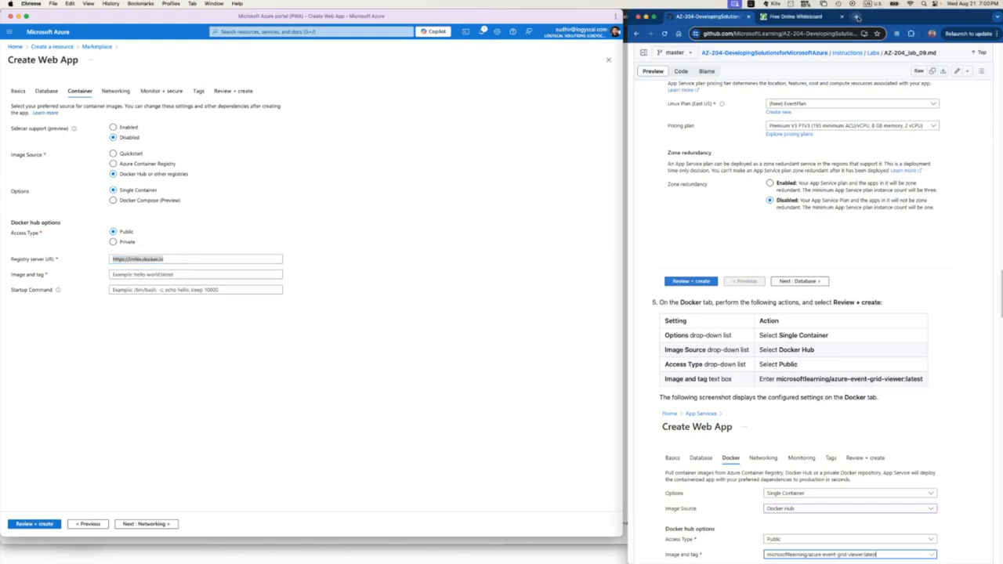
{"action": "key", "text": "super+v"}
{"action": "key", "text": "Return"}
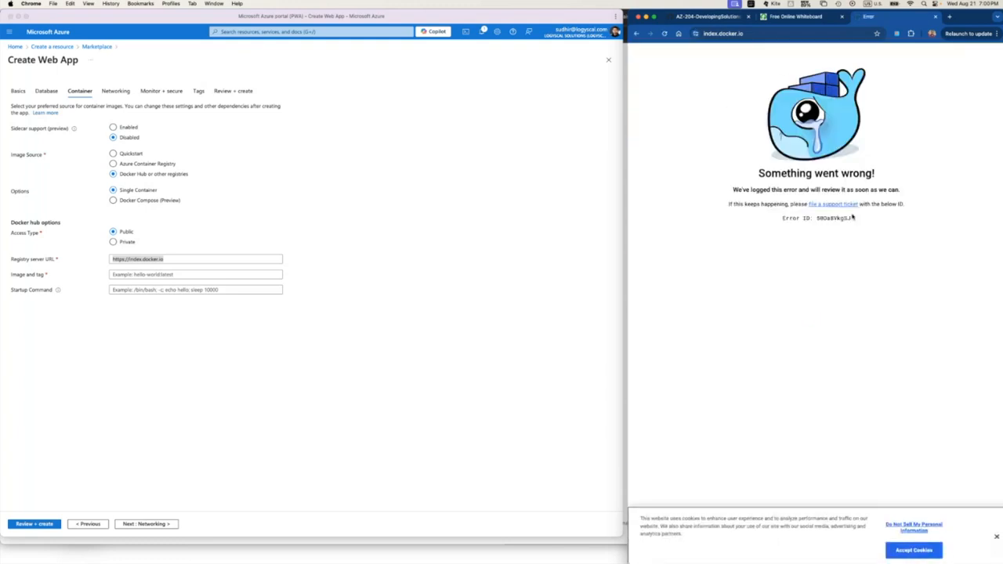
Step: Open the Docker site's Do Not Sell My Personal Information preferences and confirm the cookie choices with sale of personal data off
{"action": "left_click", "coordinate": [922, 524]}
{"action": "scroll", "coordinate": [895, 257], "scroll_direction": "down", "scroll_amount": 3}
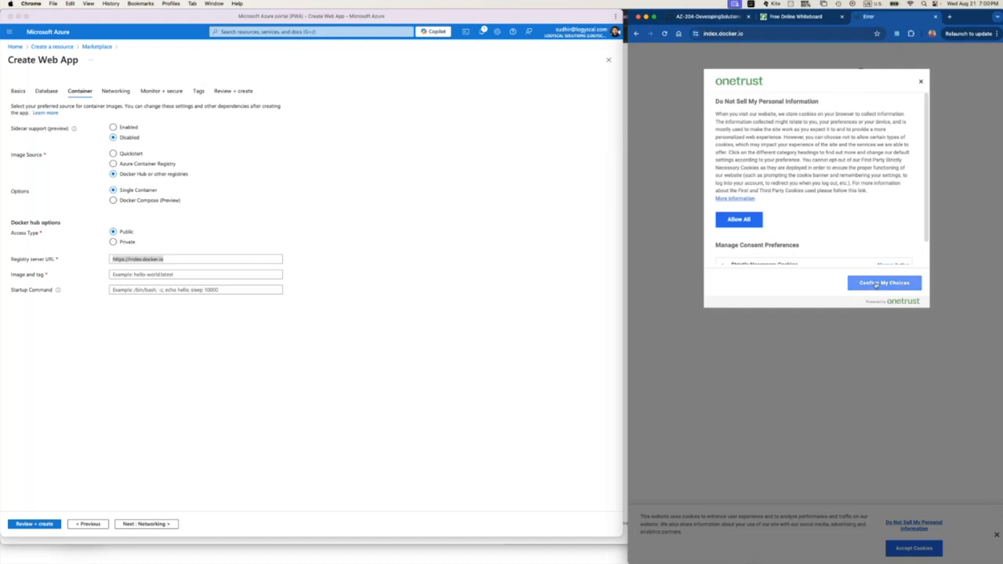
{"action": "scroll", "coordinate": [896, 238], "scroll_direction": "down", "scroll_amount": 1}
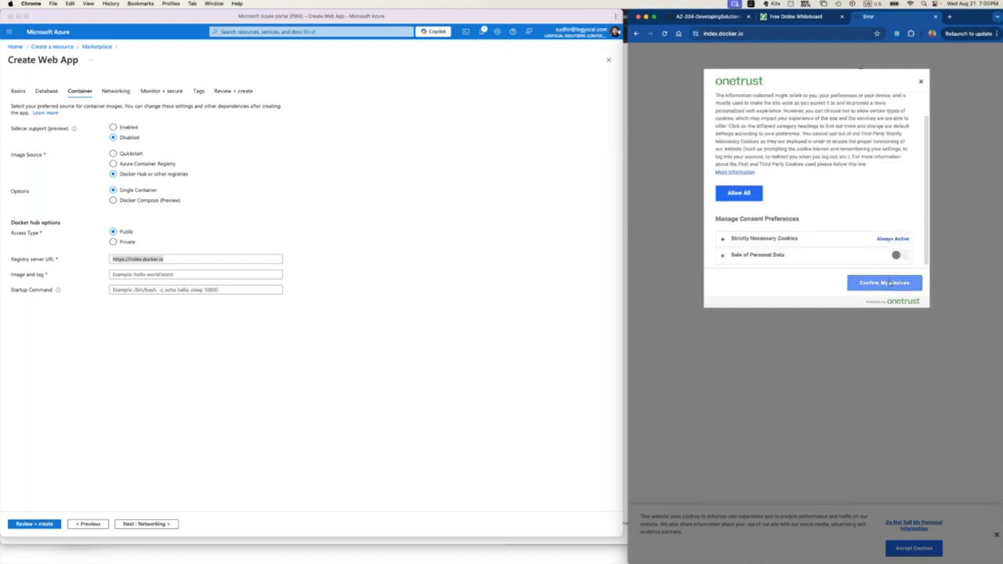
{"action": "left_click", "coordinate": [889, 283]}
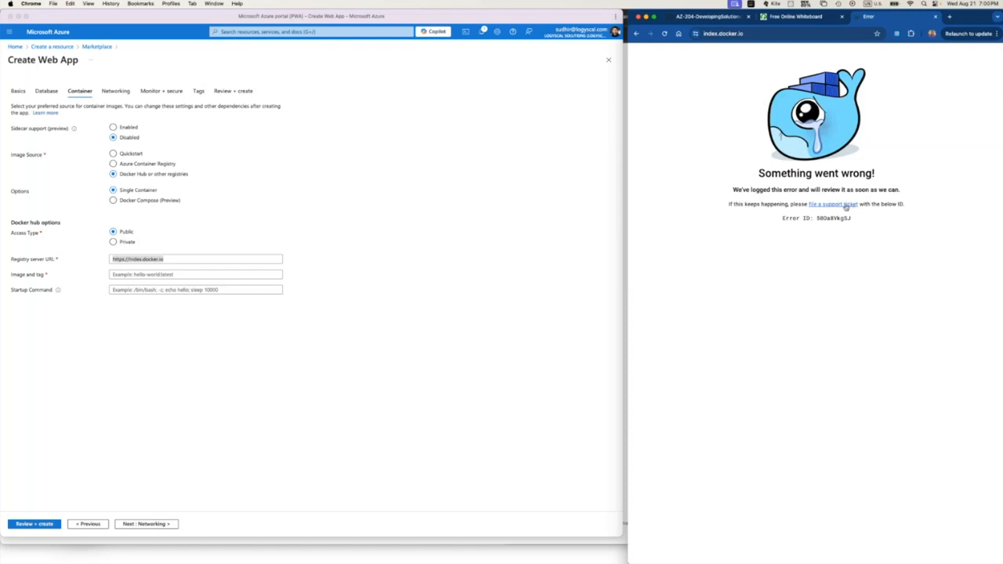
{"action": "left_click", "coordinate": [748, 33]}
{"action": "left_click", "coordinate": [727, 33]}
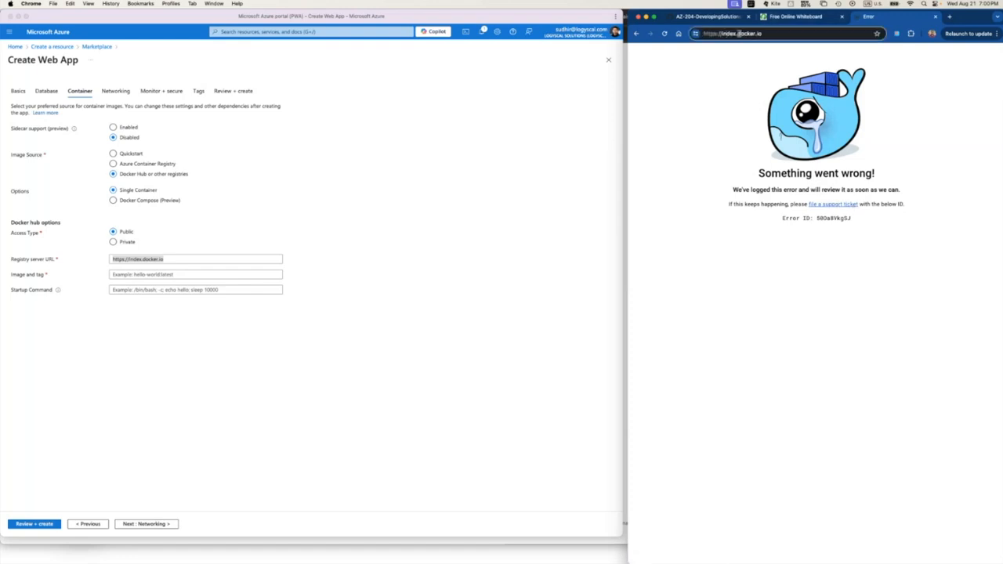
{"action": "key", "text": "BackSpace"}
{"action": "key", "text": "BackSpace"}
{"action": "key", "text": "BackSpace"}
{"action": "key", "text": "BackSpace"}
{"action": "key", "text": "BackSpace"}
{"action": "key", "text": "BackSpace"}
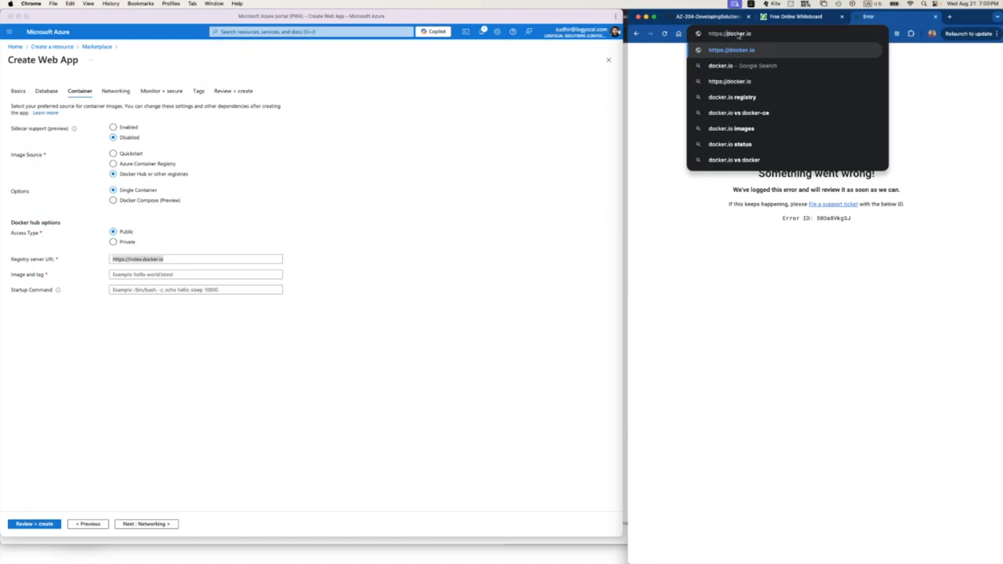
{"action": "key", "text": "Return"}
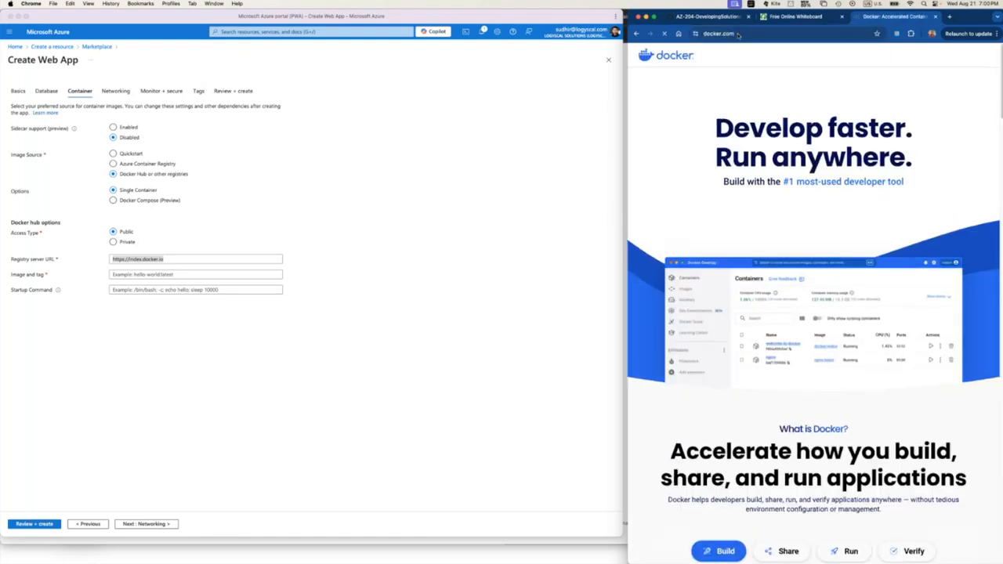
Step: Examine the Docker home page, including the sections on building images and why to use Docker
{"action": "scroll", "coordinate": [862, 410], "scroll_direction": "down", "scroll_amount": 5}
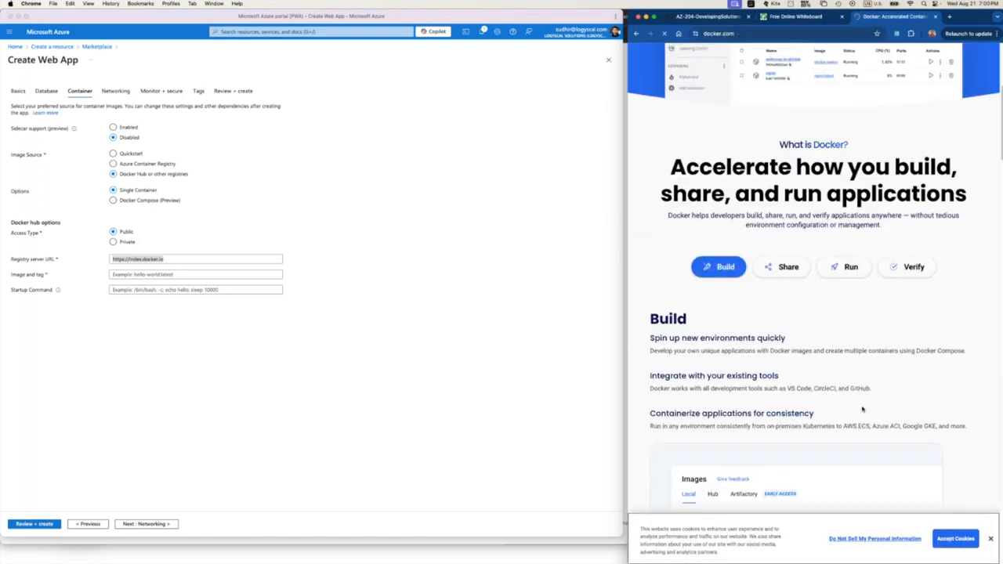
{"action": "scroll", "coordinate": [862, 410], "scroll_direction": "up", "scroll_amount": 5}
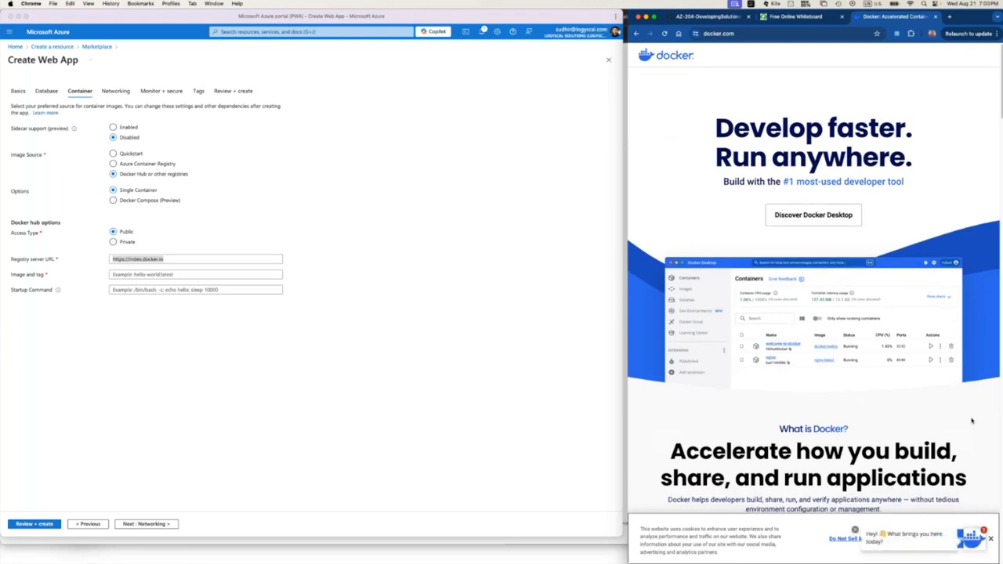
{"action": "scroll", "coordinate": [972, 421], "scroll_direction": "down", "scroll_amount": 10}
{"action": "scroll", "coordinate": [972, 421], "scroll_direction": "down", "scroll_amount": 2}
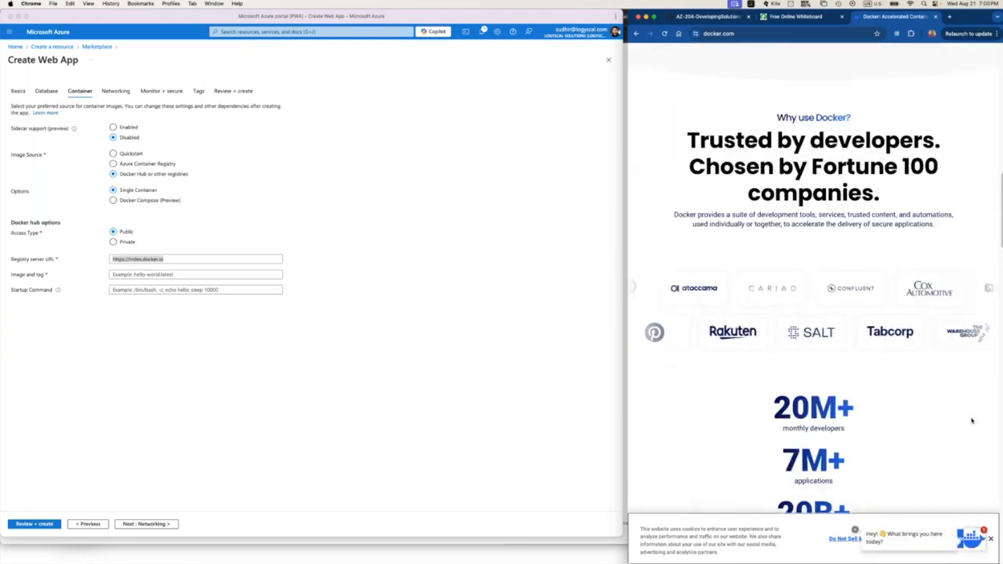
{"action": "scroll", "coordinate": [970, 419], "scroll_direction": "down", "scroll_amount": 4}
{"action": "scroll", "coordinate": [938, 275], "scroll_direction": "up", "scroll_amount": 6}
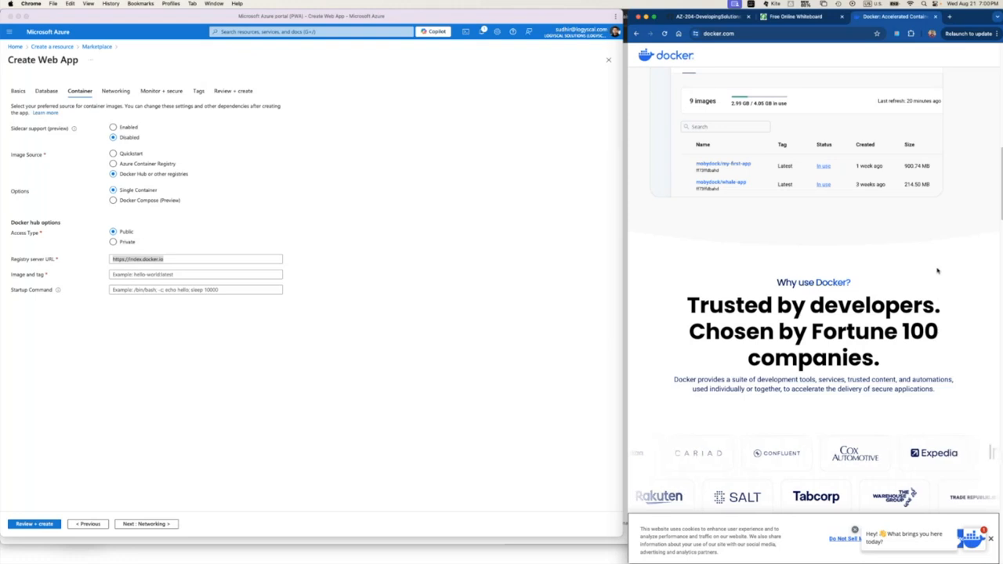
{"action": "scroll", "coordinate": [938, 271], "scroll_direction": "up", "scroll_amount": 5}
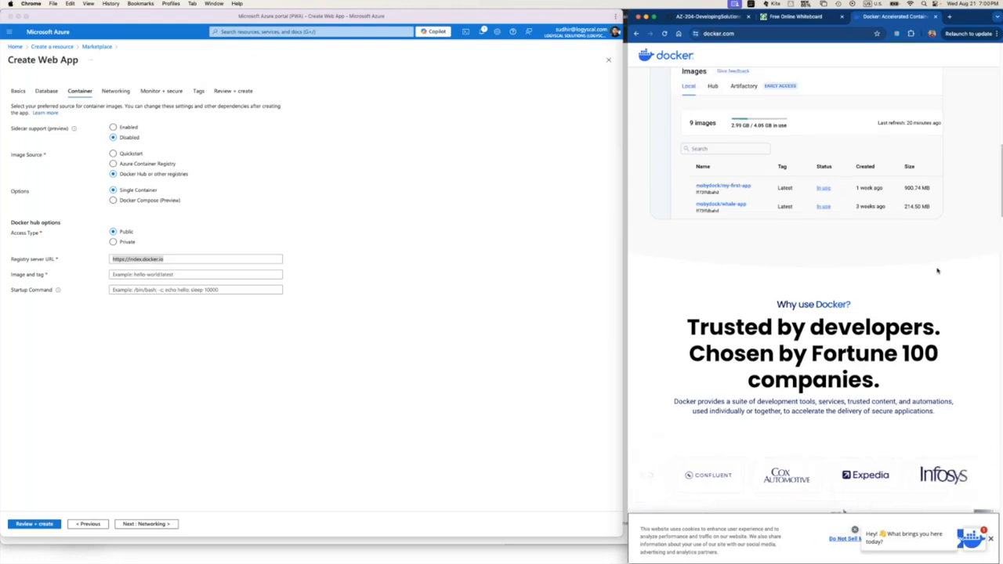
{"action": "scroll", "coordinate": [938, 271], "scroll_direction": "up", "scroll_amount": 1}
{"action": "scroll", "coordinate": [938, 269], "scroll_direction": "down", "scroll_amount": 6}
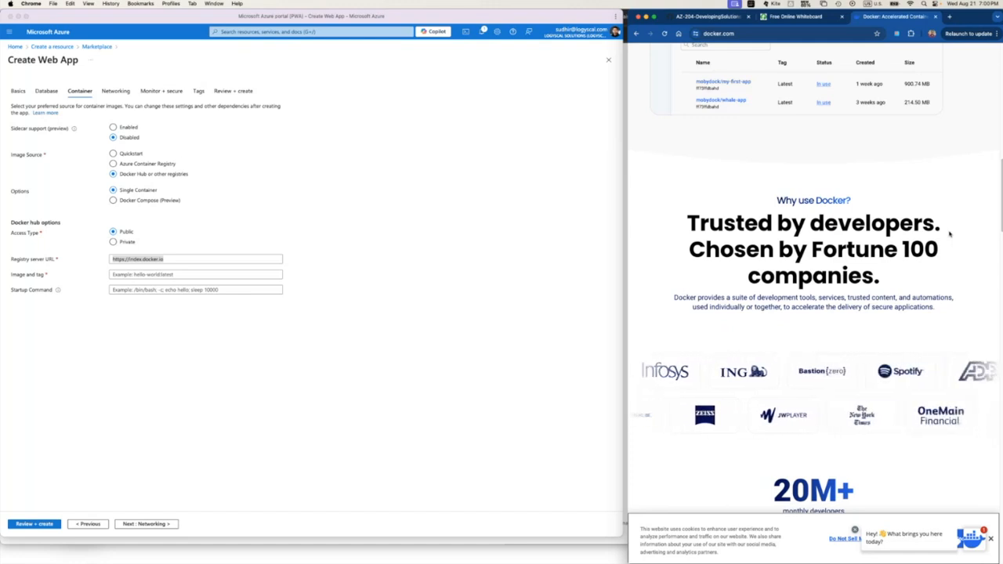
{"action": "scroll", "coordinate": [957, 173], "scroll_direction": "up", "scroll_amount": 5}
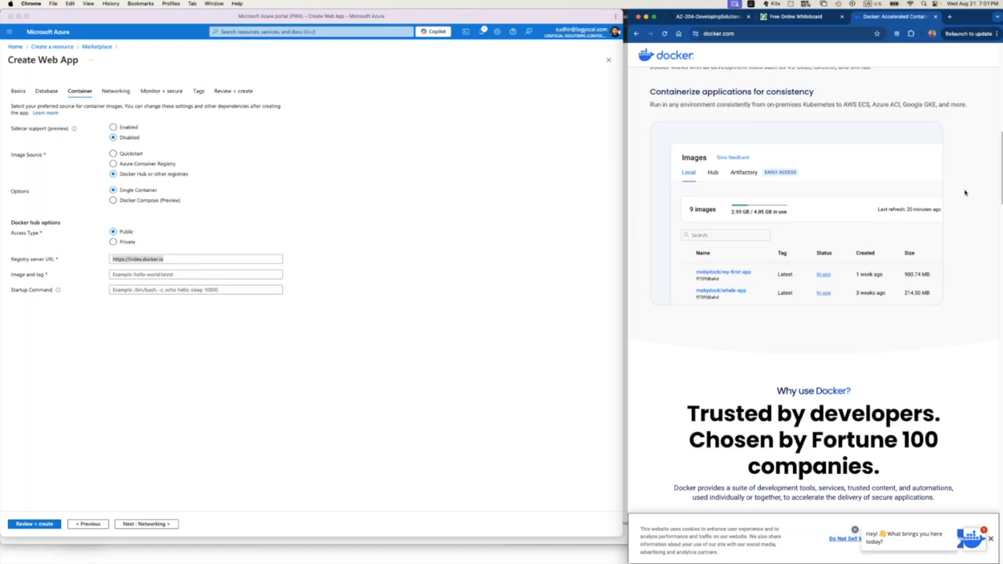
Step: Set the container's image and tag to microsoftlearning/azure-event-grid-viewer:latest, copied from step 5 of the lab guide, and check its name and tag
{"action": "left_click", "coordinate": [317, 288]}
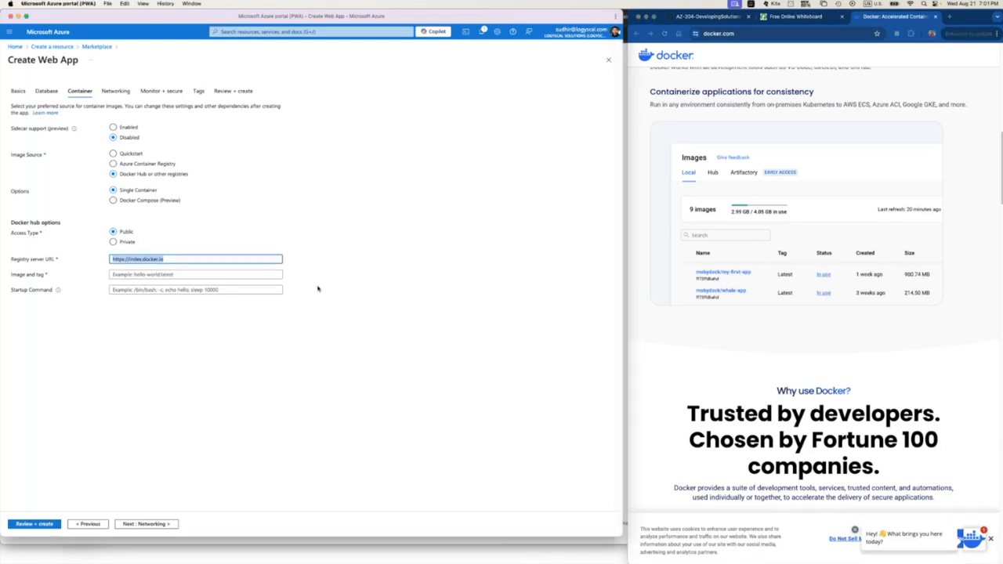
{"action": "left_click", "coordinate": [139, 259]}
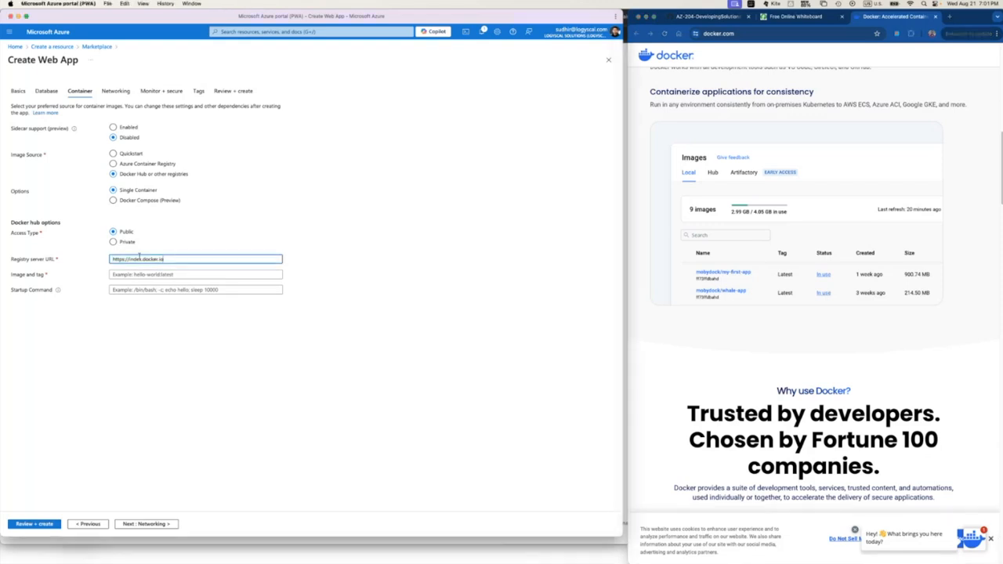
{"action": "left_click", "coordinate": [192, 273]}
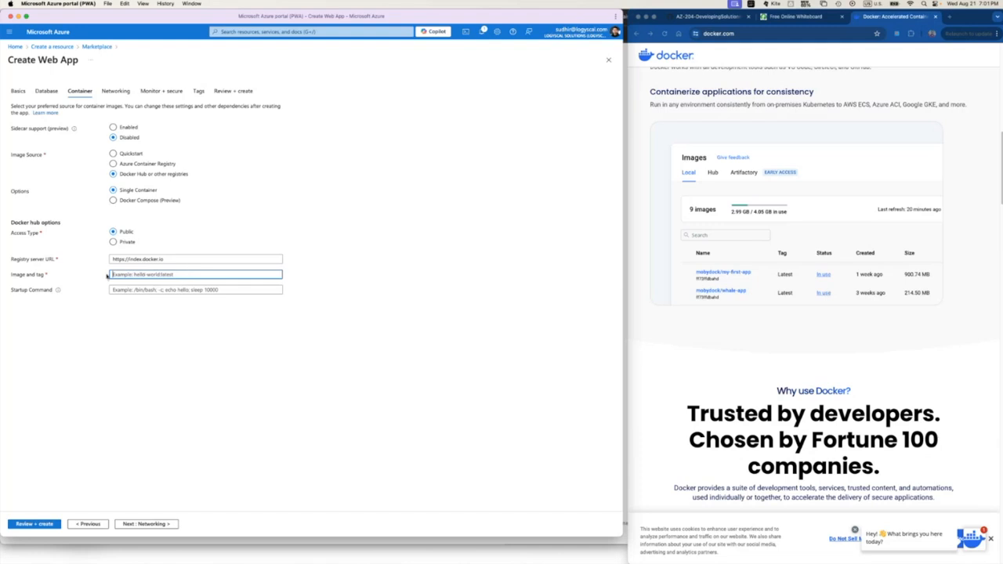
{"action": "left_click", "coordinate": [708, 16]}
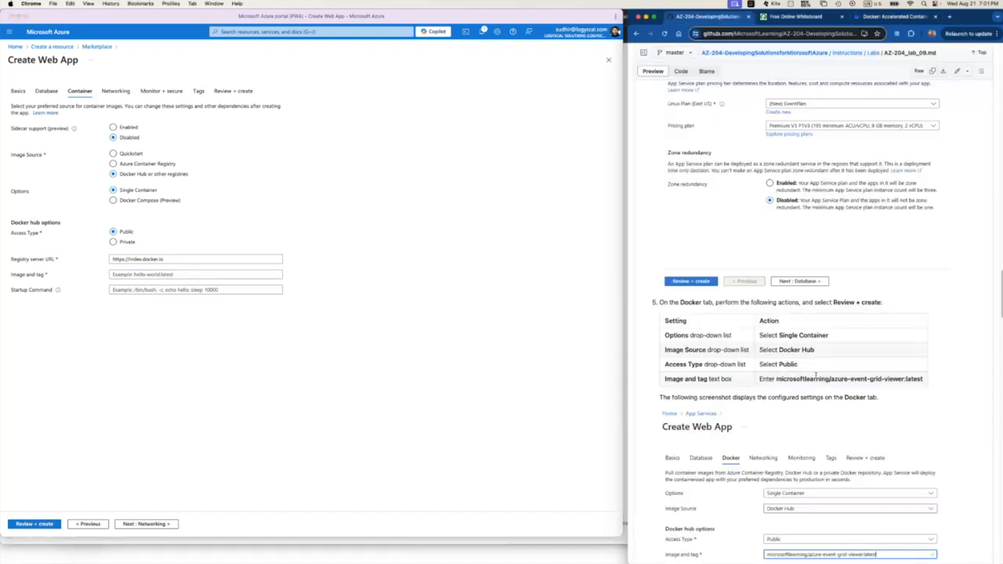
{"action": "left_click_drag", "start_coordinate": [776, 380], "coordinate": [933, 382]}
{"action": "key", "text": "super+c"}
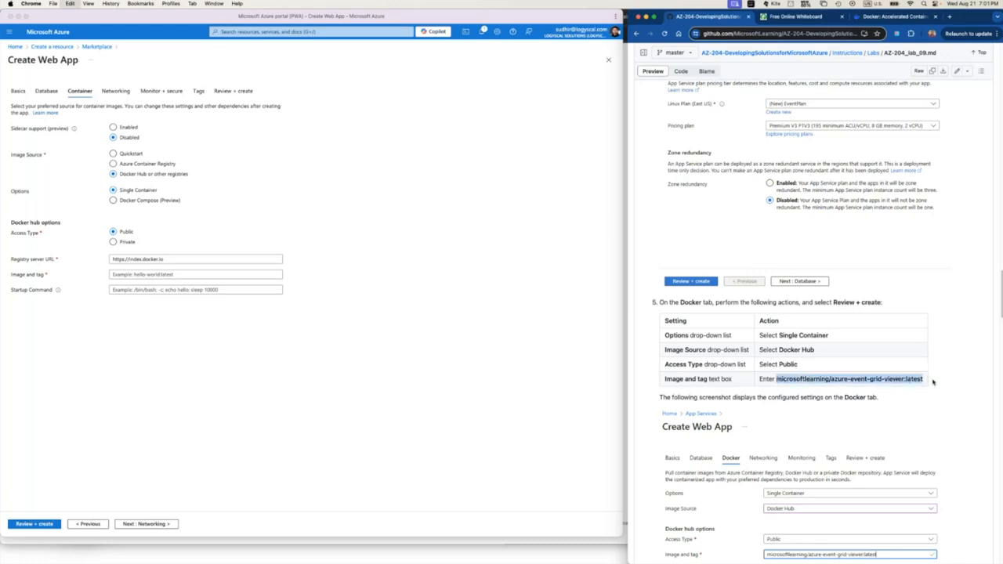
{"action": "left_click", "coordinate": [140, 275]}
{"action": "key", "text": "super+v"}
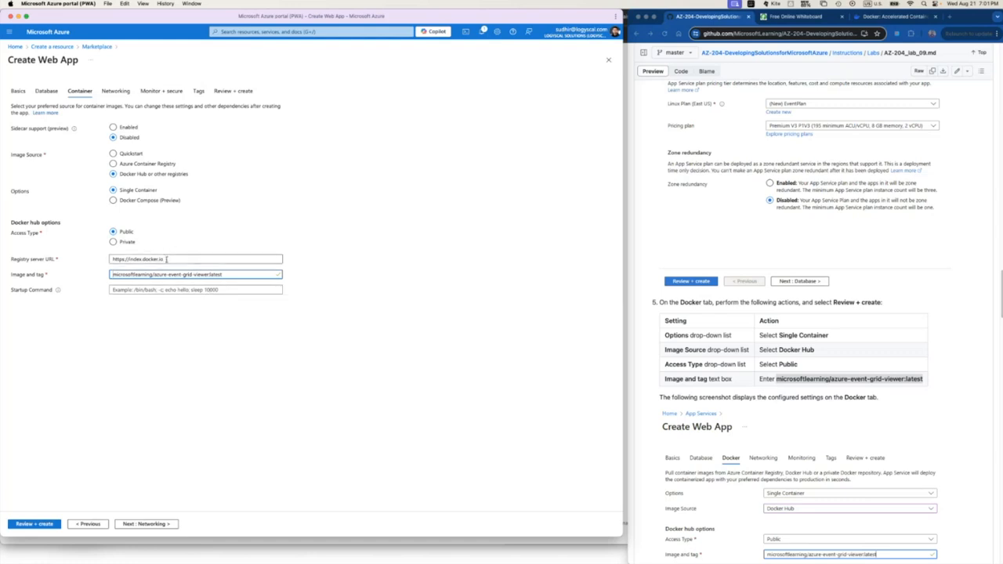
{"action": "left_click_drag", "start_coordinate": [155, 274], "coordinate": [211, 274]}
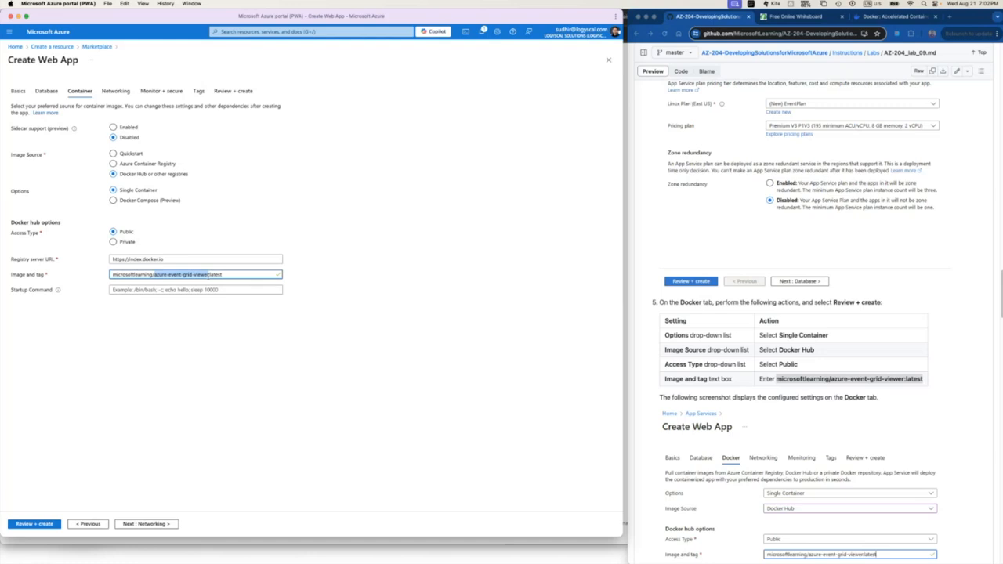
{"action": "double_click", "coordinate": [216, 275]}
{"action": "left_click", "coordinate": [233, 310]}
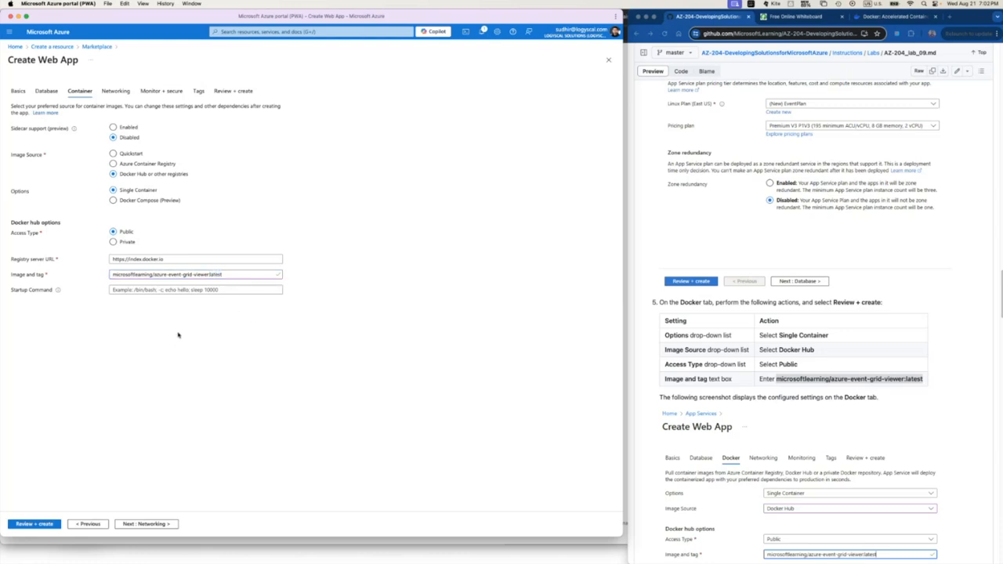
Step: Keep the default networking and monitoring settings and proceed to the web app's tags
{"action": "left_click", "coordinate": [154, 525]}
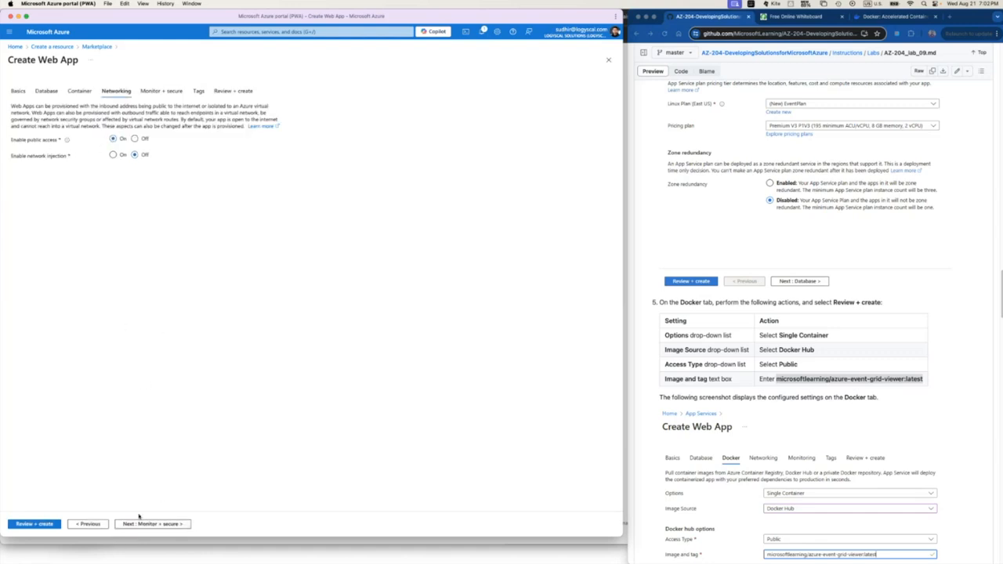
{"action": "left_click", "coordinate": [163, 528]}
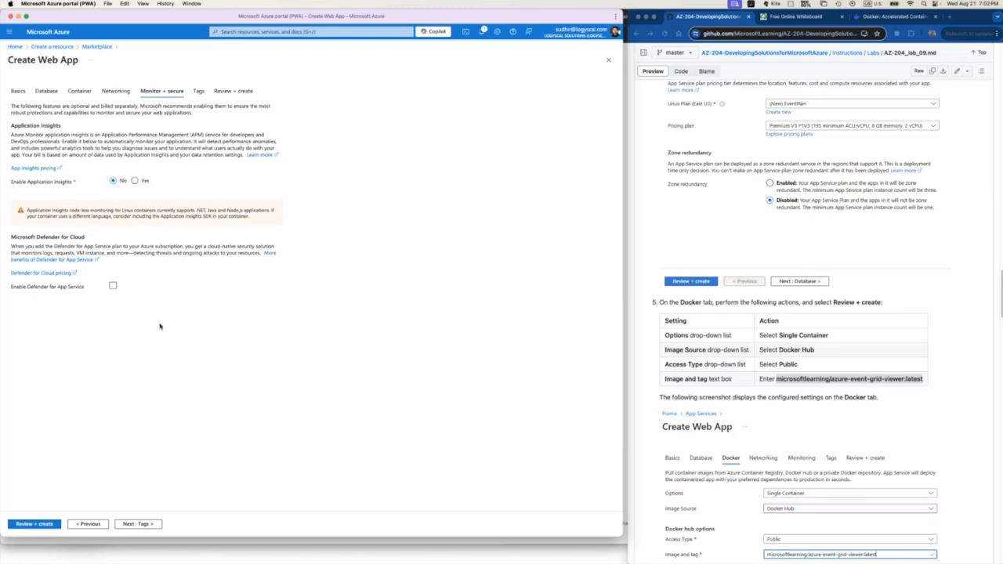
{"action": "left_click", "coordinate": [143, 525]}
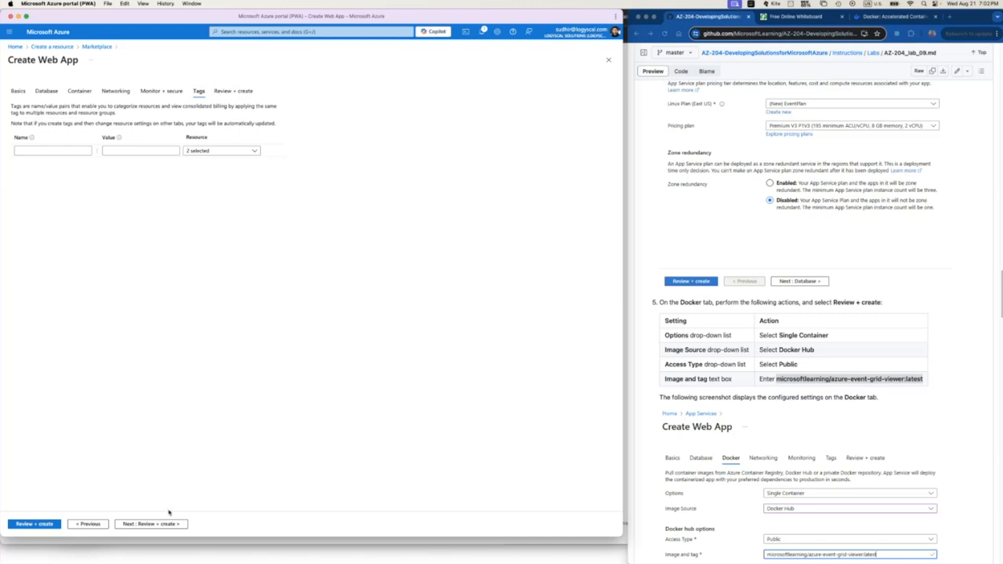
Step: Add a tag with the name "name" and the value "eventapp" to the web app resources
{"action": "left_click", "coordinate": [68, 150]}
{"action": "type", "text": "name"}
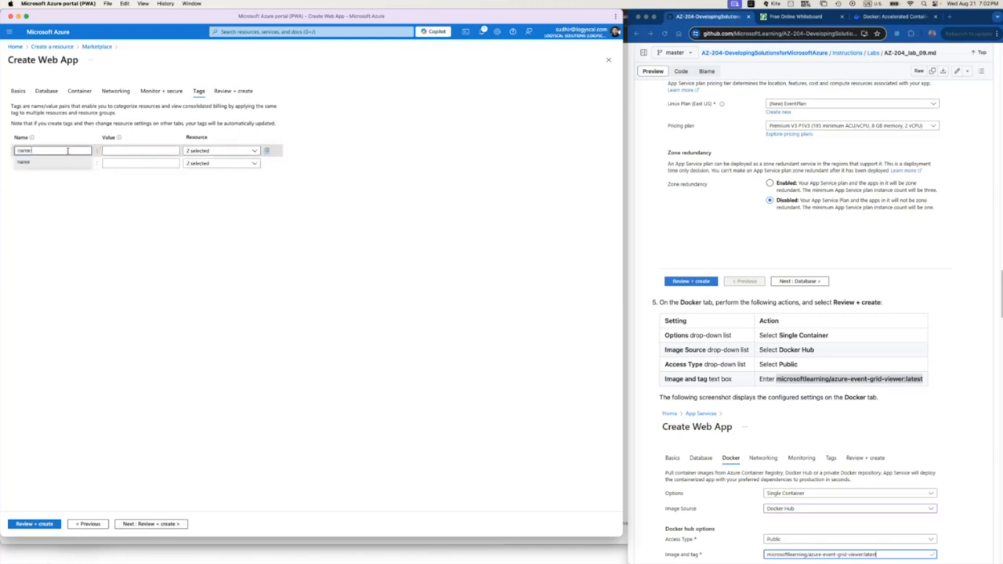
{"action": "left_click", "coordinate": [142, 152]}
{"action": "type", "text": "d"}
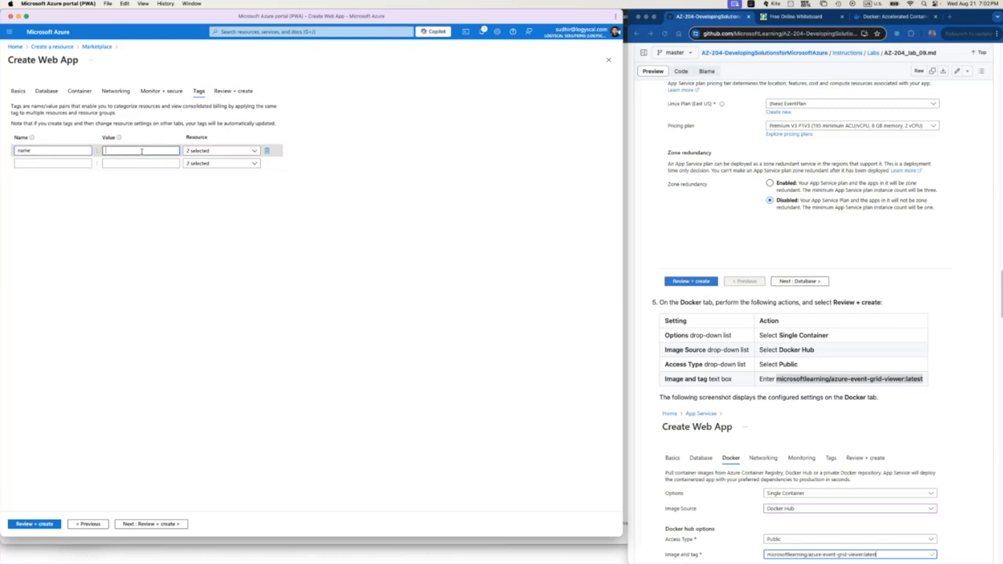
{"action": "type", "text": "vent"}
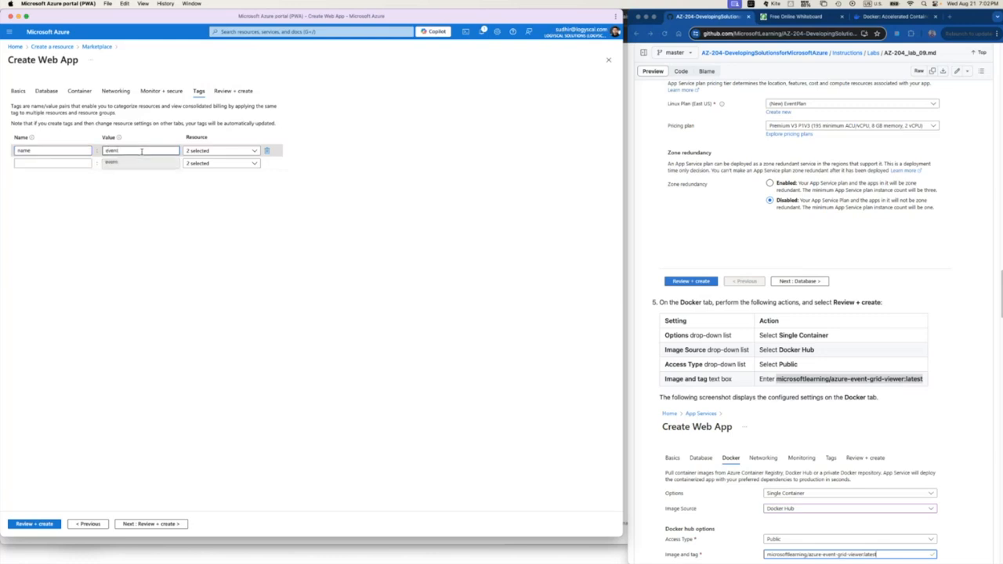
{"action": "type", "text": "app"}
{"action": "left_click", "coordinate": [222, 243]}
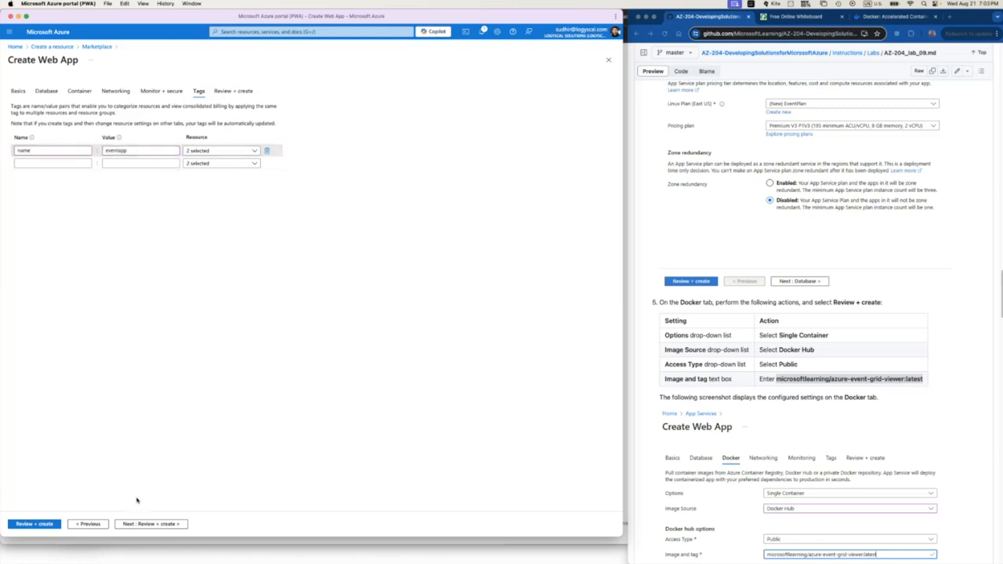
Step: Create the web app from the final review and view the lab guide's next instructions up to Exercise 2
{"action": "left_click", "coordinate": [157, 524]}
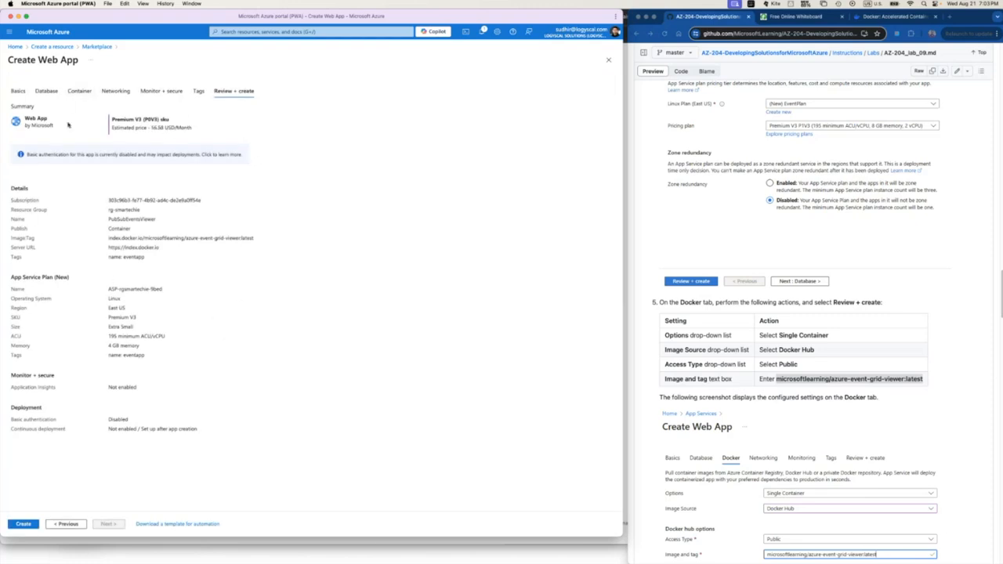
{"action": "left_click", "coordinate": [24, 524]}
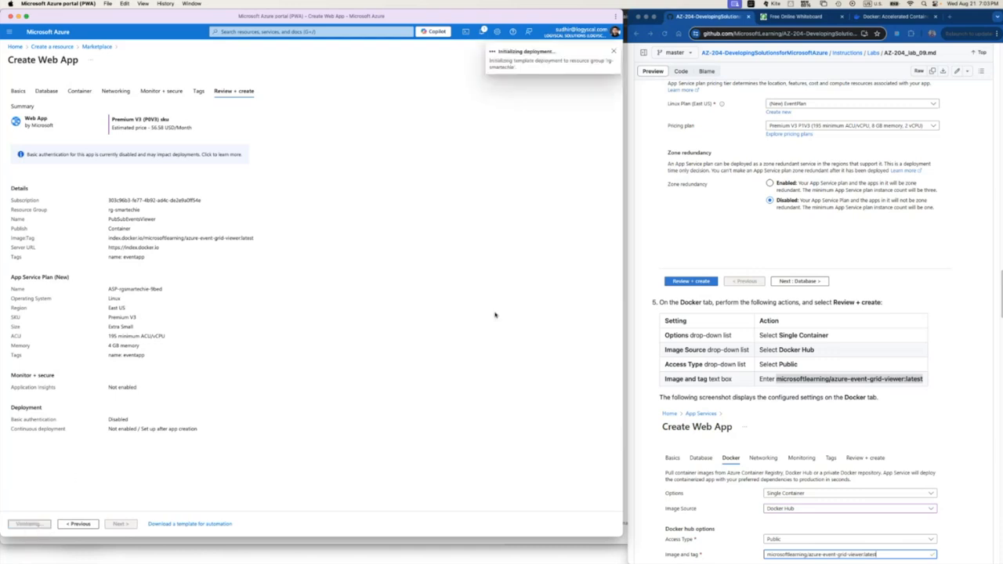
{"action": "scroll", "coordinate": [860, 458], "scroll_direction": "down", "scroll_amount": 5}
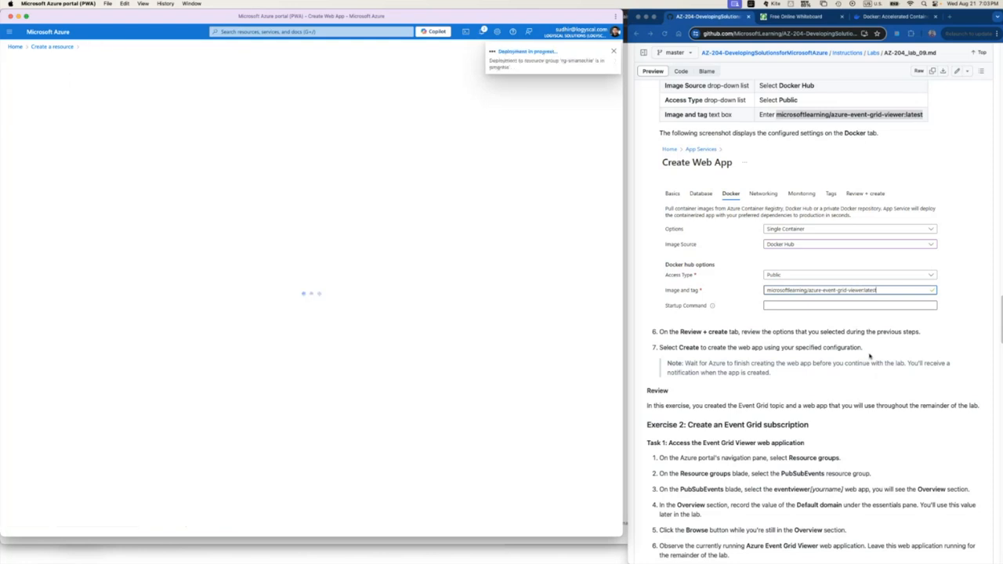
Step: Go back over the lab guide's web app and Docker settings and read on to Exercise 2, Tasks 1 and 2
{"action": "scroll", "coordinate": [808, 368], "scroll_direction": "up", "scroll_amount": 15}
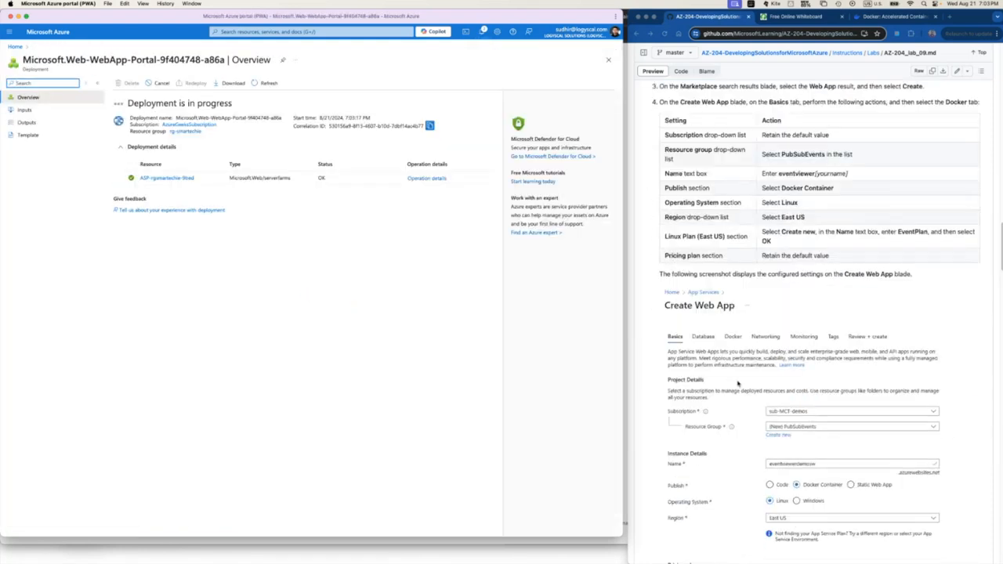
{"action": "scroll", "coordinate": [738, 384], "scroll_direction": "down", "scroll_amount": 6}
{"action": "scroll", "coordinate": [738, 383], "scroll_direction": "down", "scroll_amount": 4}
{"action": "scroll", "coordinate": [738, 383], "scroll_direction": "up", "scroll_amount": 2}
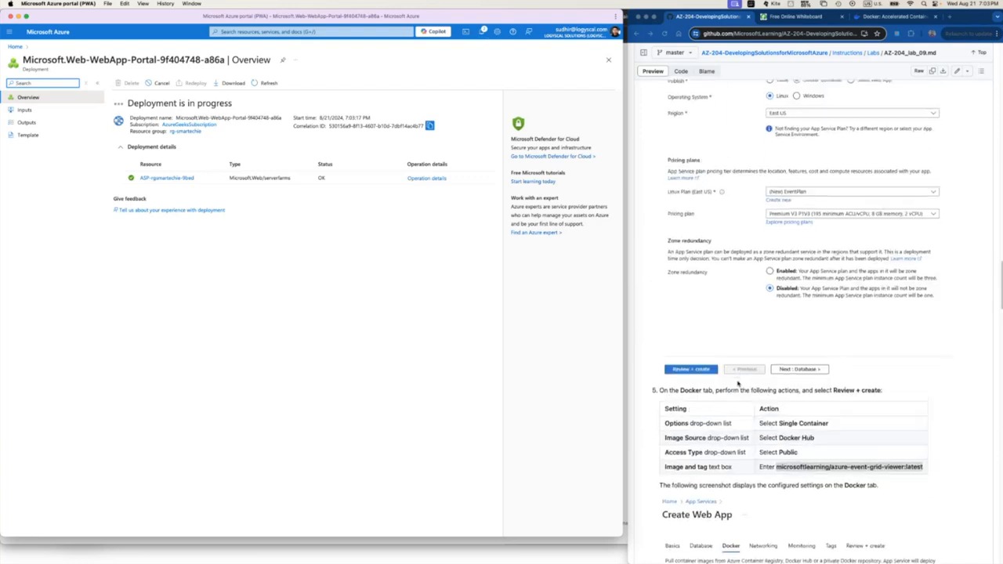
{"action": "scroll", "coordinate": [738, 380], "scroll_direction": "down", "scroll_amount": 6}
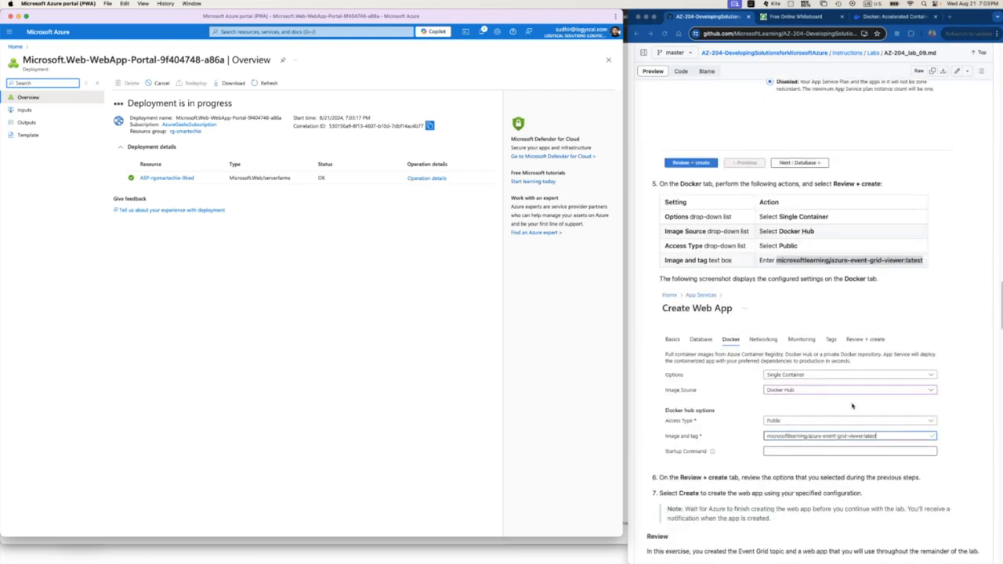
{"action": "left_click", "coordinate": [843, 332]}
{"action": "scroll", "coordinate": [843, 332], "scroll_direction": "down", "scroll_amount": 1}
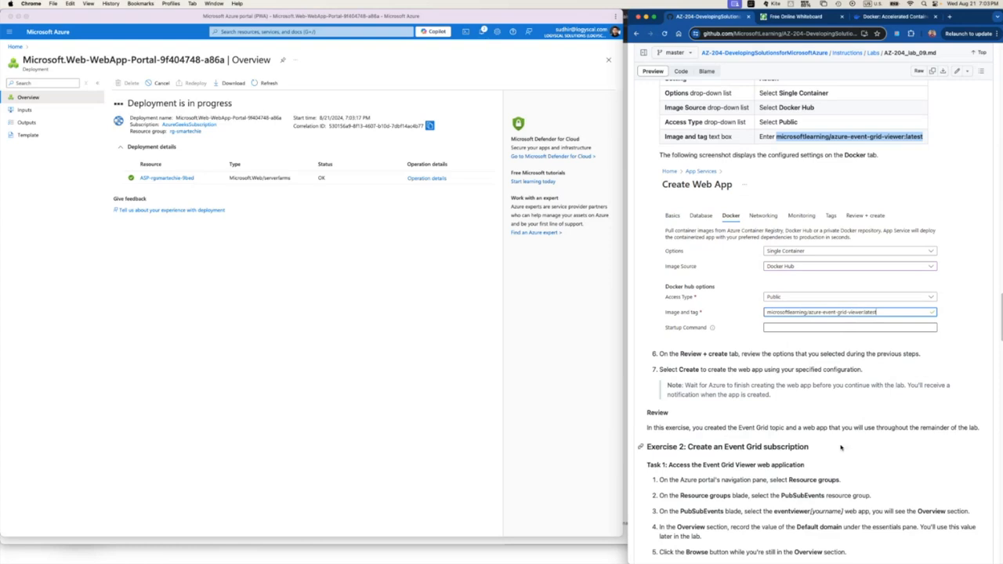
{"action": "scroll", "coordinate": [833, 425], "scroll_direction": "down", "scroll_amount": 8}
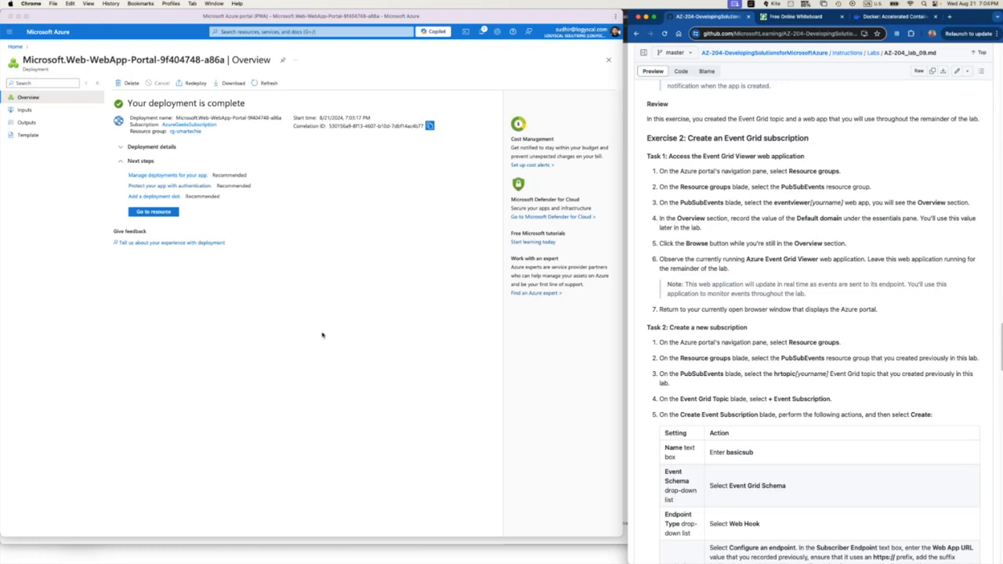
Step: Open the newly deployed PubSubEventsViewer web app's overview and check the resource group named in Exercise 2, Task 1
{"action": "left_click", "coordinate": [163, 216]}
{"action": "left_click", "coordinate": [157, 213]}
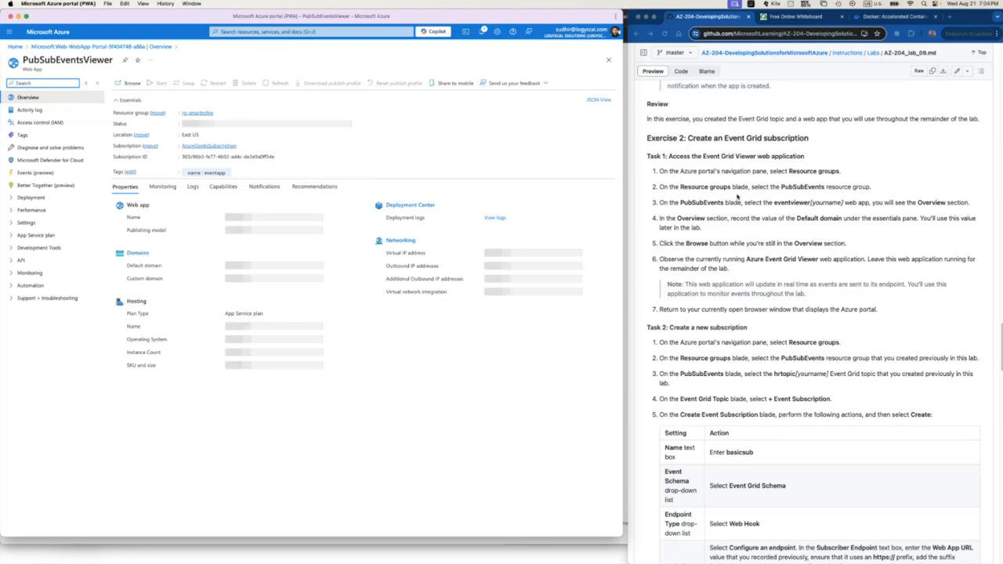
{"action": "left_click", "coordinate": [803, 192]}
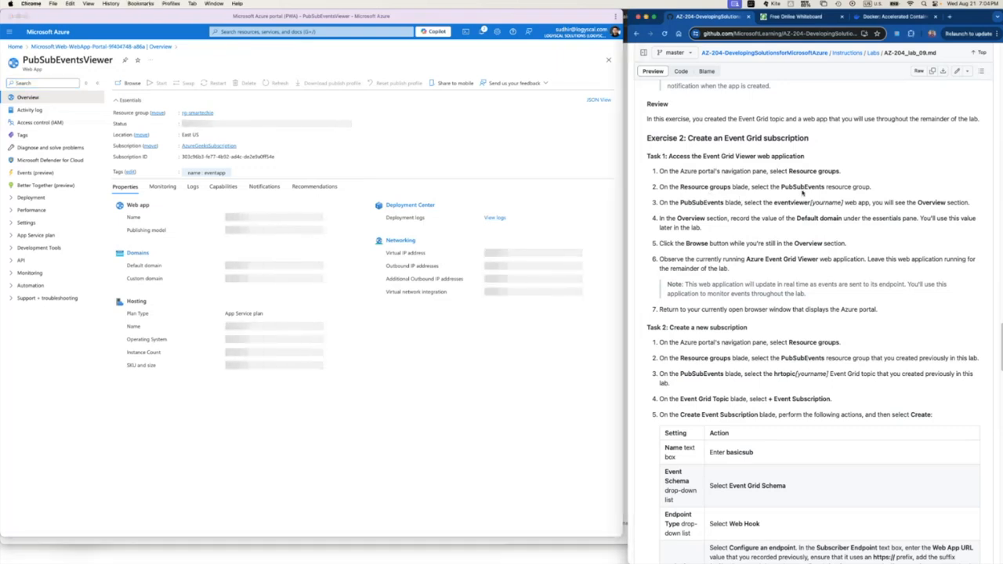
{"action": "double_click", "coordinate": [803, 188]}
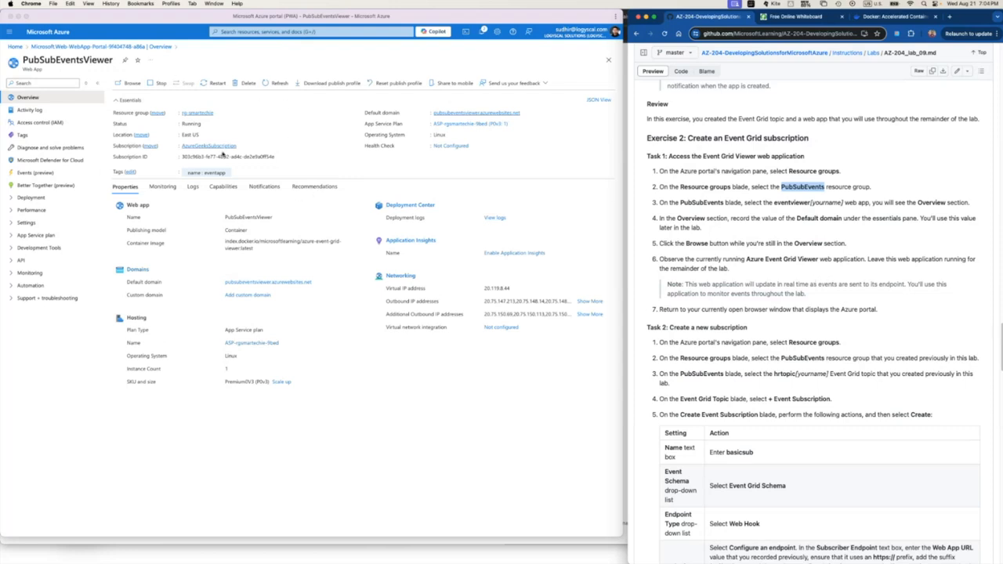
Step: Open the PubSubEvents Event Grid topic's overview from the portal home and copy its topic endpoint
{"action": "left_click", "coordinate": [49, 32]}
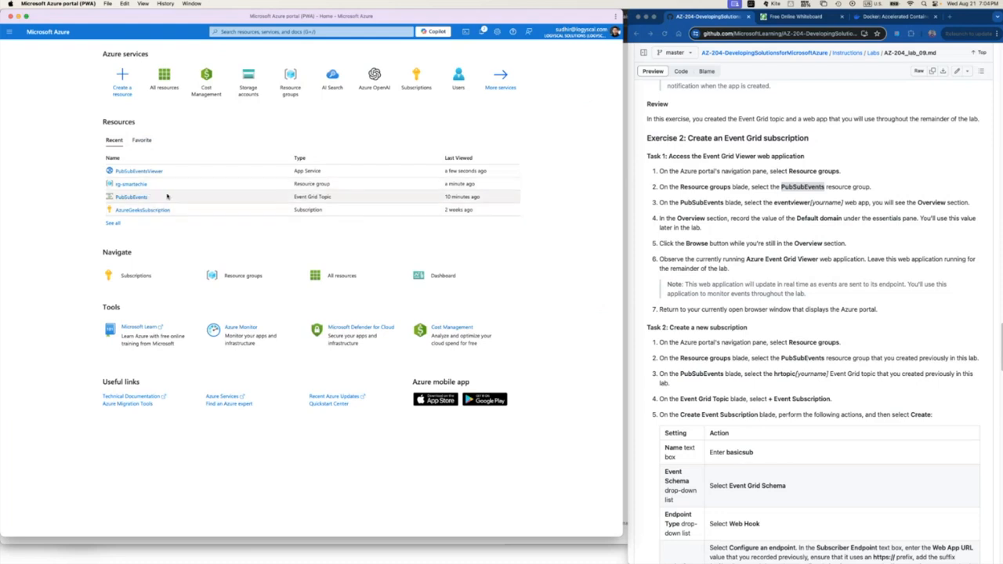
{"action": "left_click", "coordinate": [141, 198]}
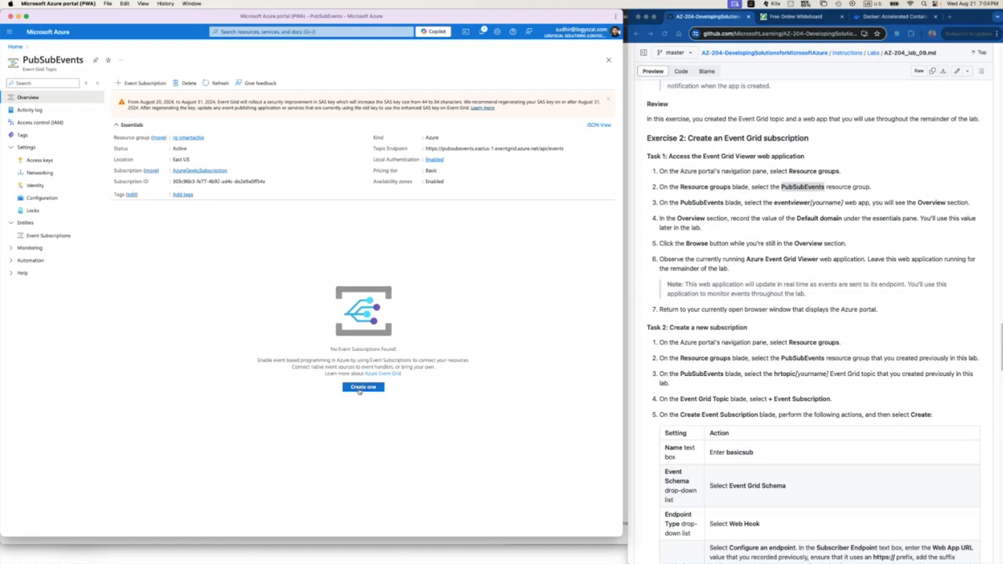
{"action": "left_click", "coordinate": [884, 216]}
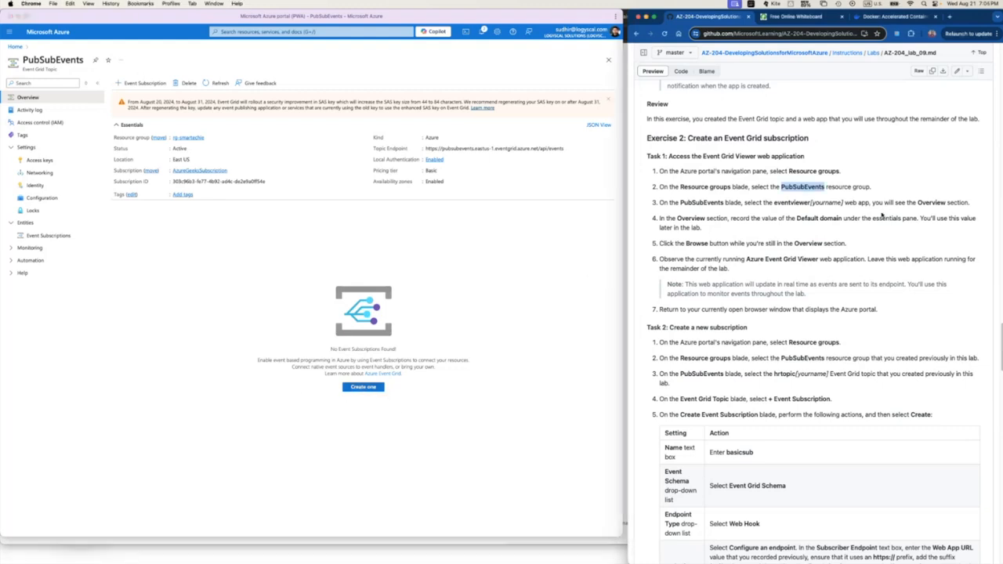
{"action": "left_click_drag", "start_coordinate": [679, 203], "coordinate": [861, 212]}
{"action": "left_click", "coordinate": [38, 61]}
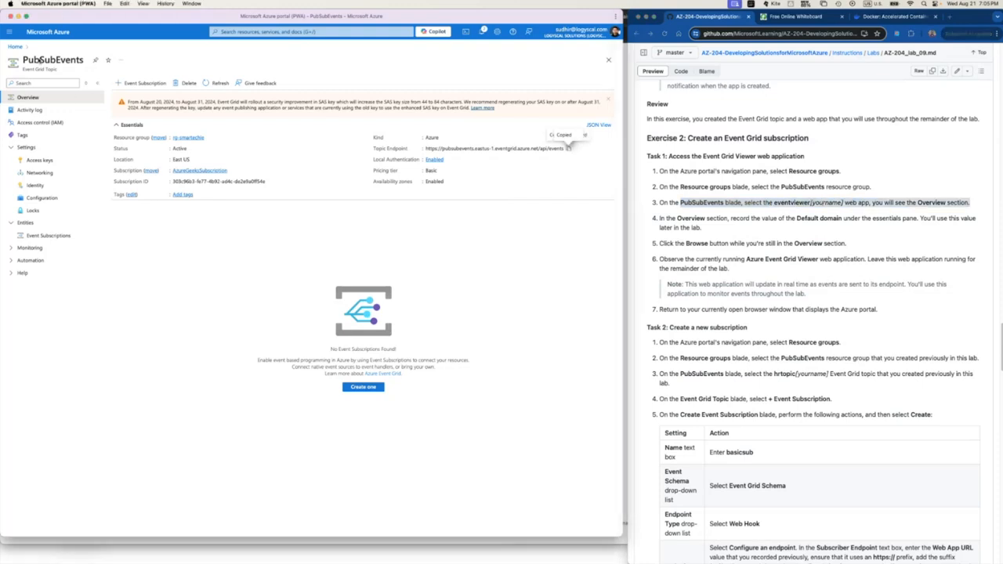
Step: Read Task 1 steps 5 and 6 in the lab guide about browsing to the Azure Event Grid Viewer web application
{"action": "left_click", "coordinate": [725, 251]}
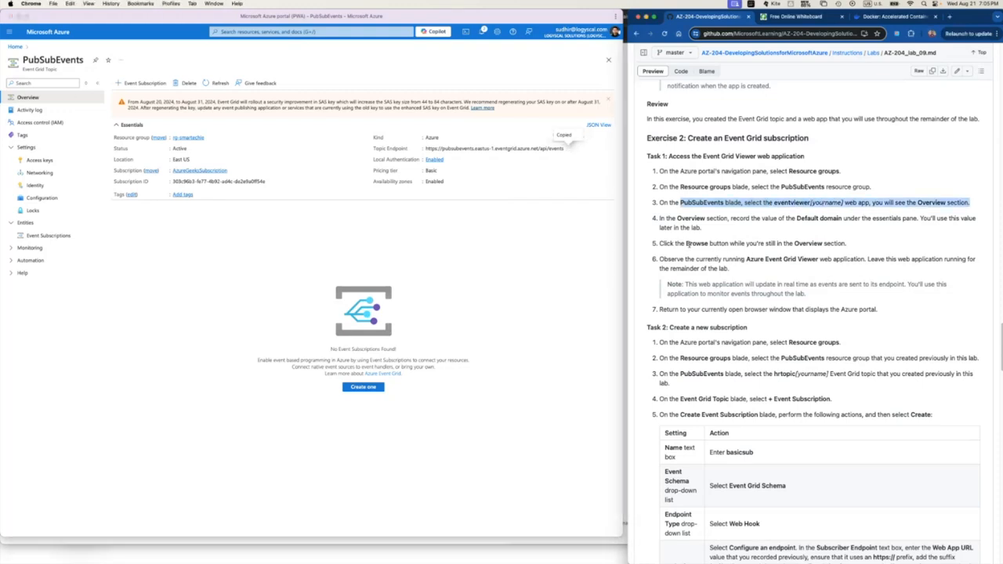
{"action": "left_click", "coordinate": [687, 243]}
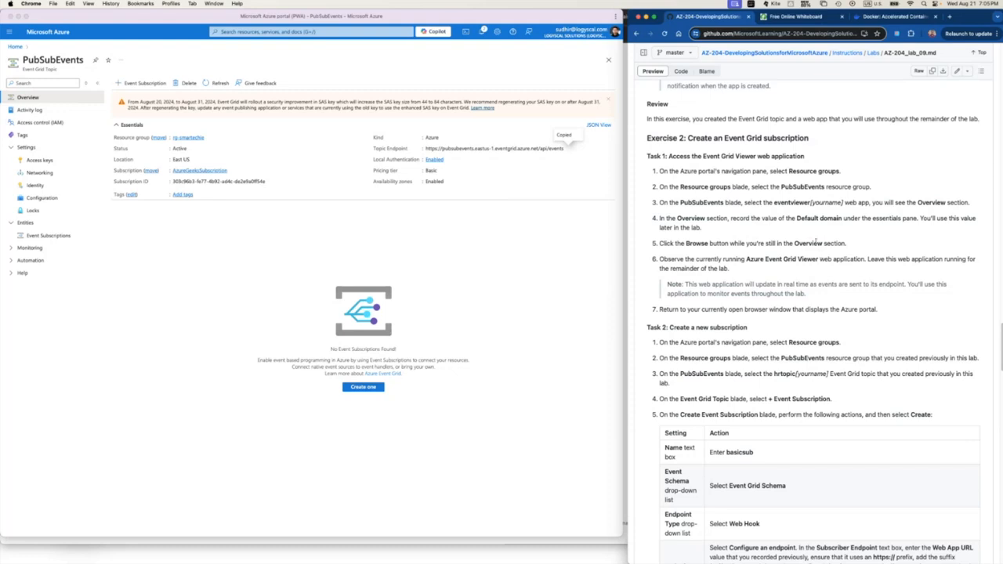
{"action": "left_click_drag", "start_coordinate": [796, 244], "coordinate": [849, 248]}
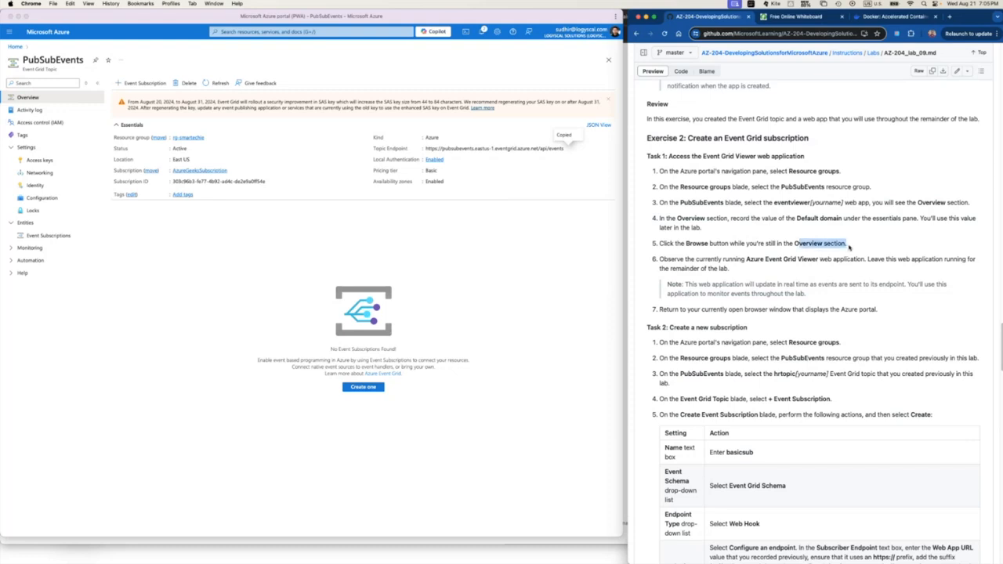
{"action": "left_click", "coordinate": [35, 100]}
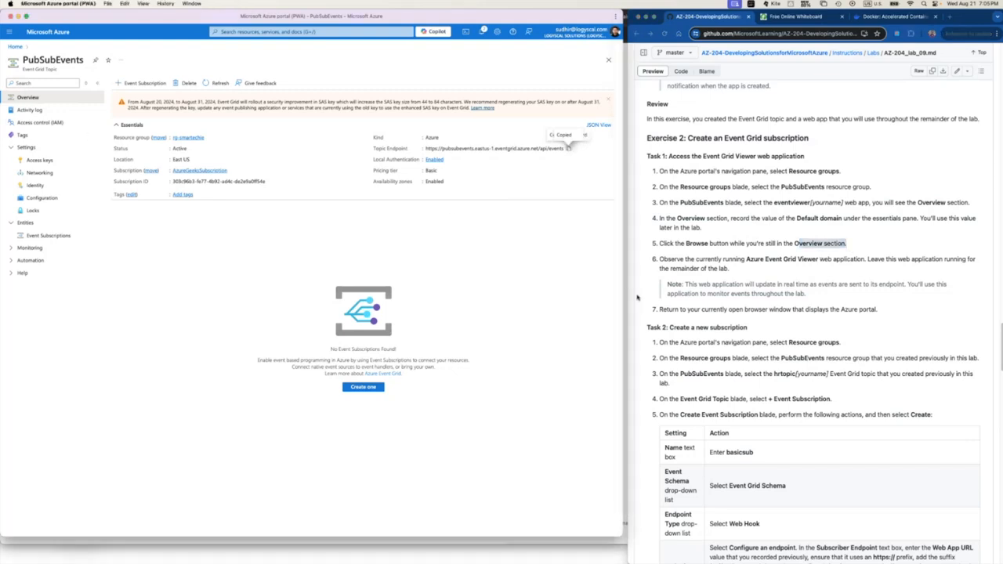
{"action": "left_click", "coordinate": [746, 262]}
{"action": "left_click_drag", "start_coordinate": [746, 262], "coordinate": [862, 262]}
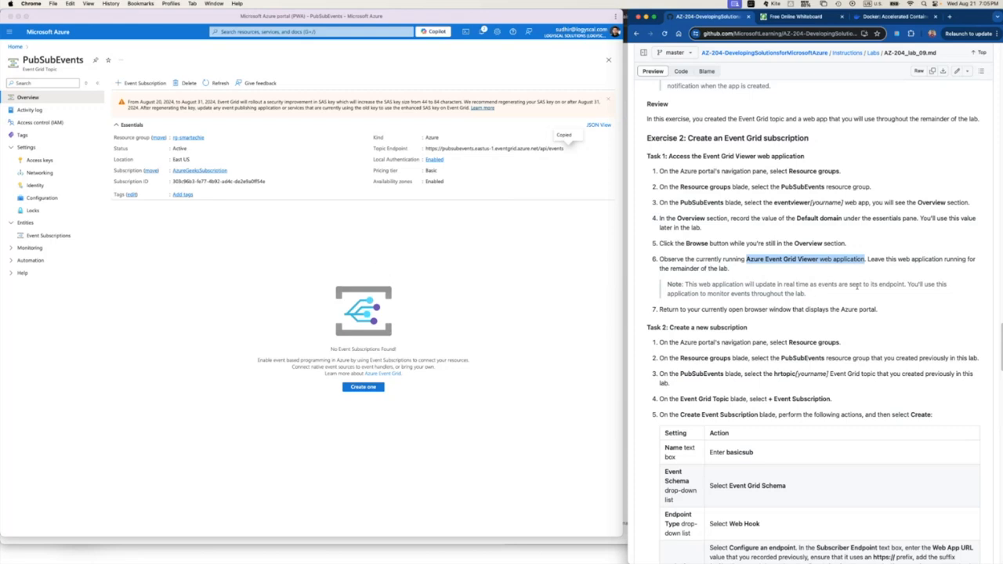
{"action": "left_click", "coordinate": [934, 258]}
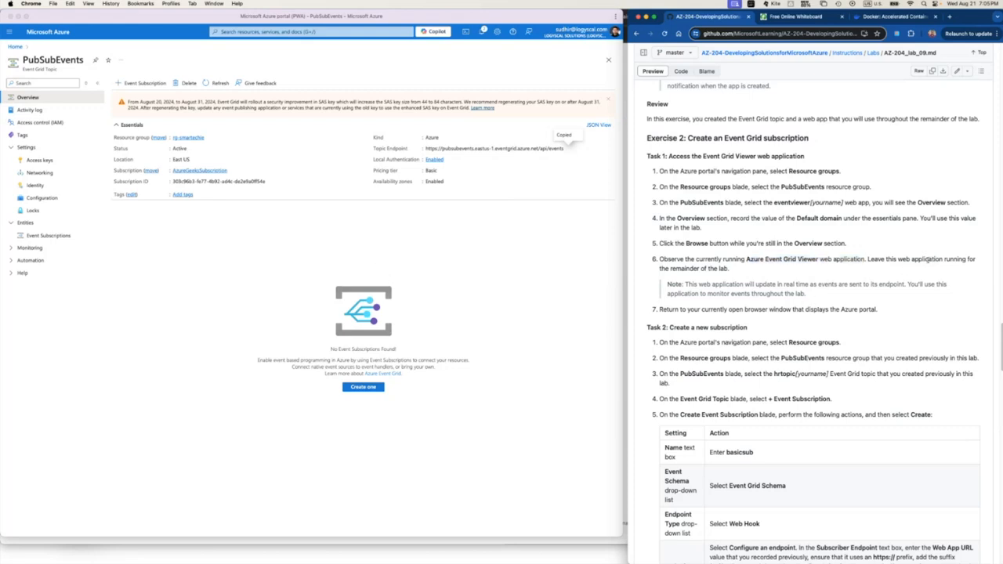
{"action": "left_click_drag", "start_coordinate": [931, 259], "coordinate": [970, 280]}
{"action": "left_click", "coordinate": [746, 270]}
{"action": "left_click", "coordinate": [64, 61]}
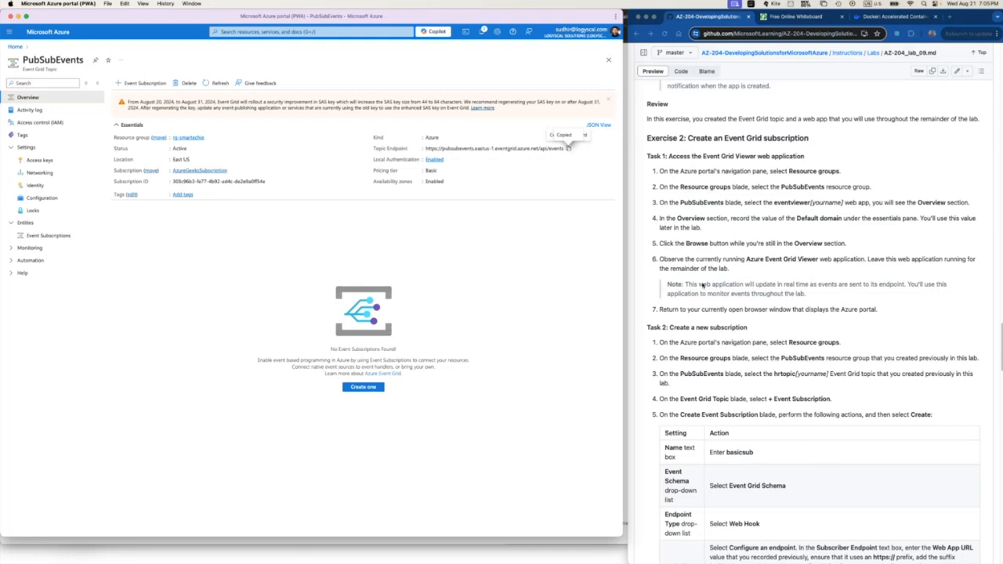
Step: Open the PubSubEventsViewer web app from all resources in a separate browser window and browse to its running site
{"action": "left_click", "coordinate": [17, 49]}
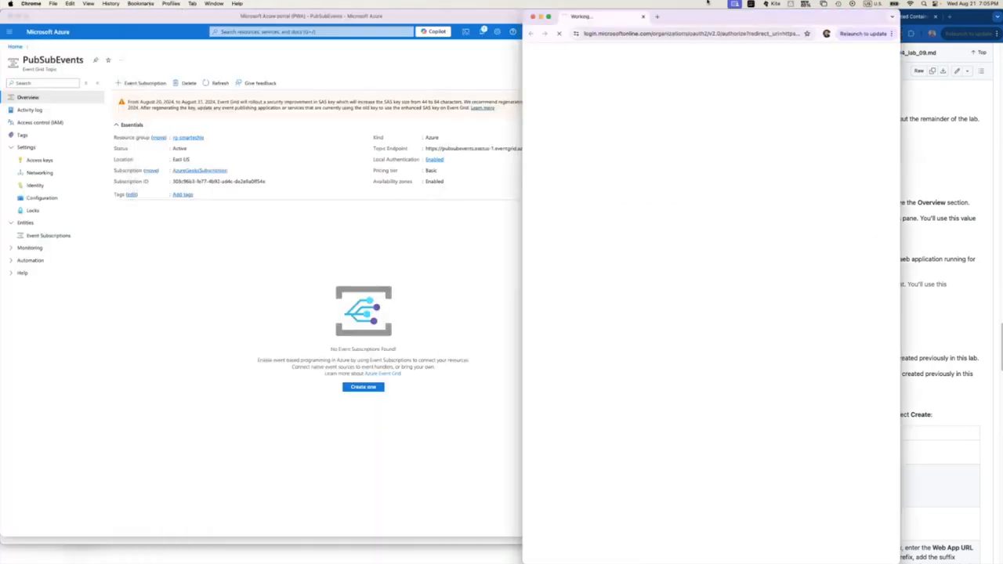
{"action": "left_click_drag", "start_coordinate": [716, 4], "coordinate": [524, 6]}
{"action": "left_click", "coordinate": [434, 95]}
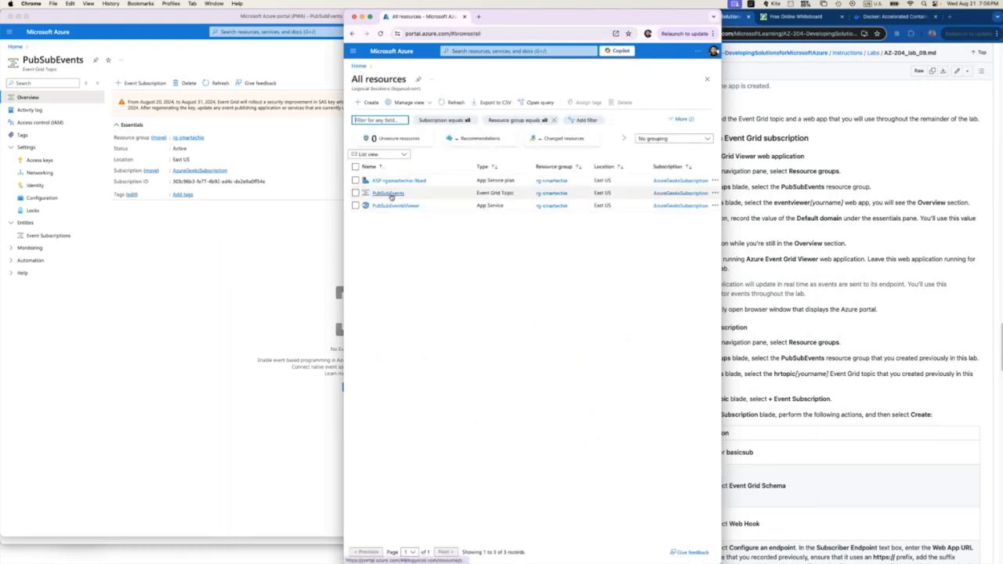
{"action": "left_click", "coordinate": [401, 206]}
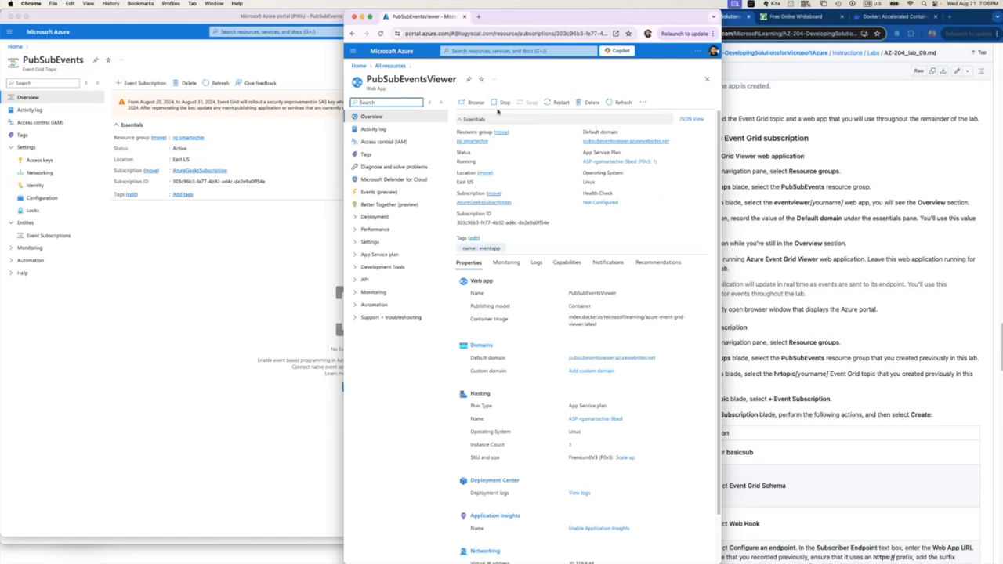
{"action": "left_click", "coordinate": [476, 104]}
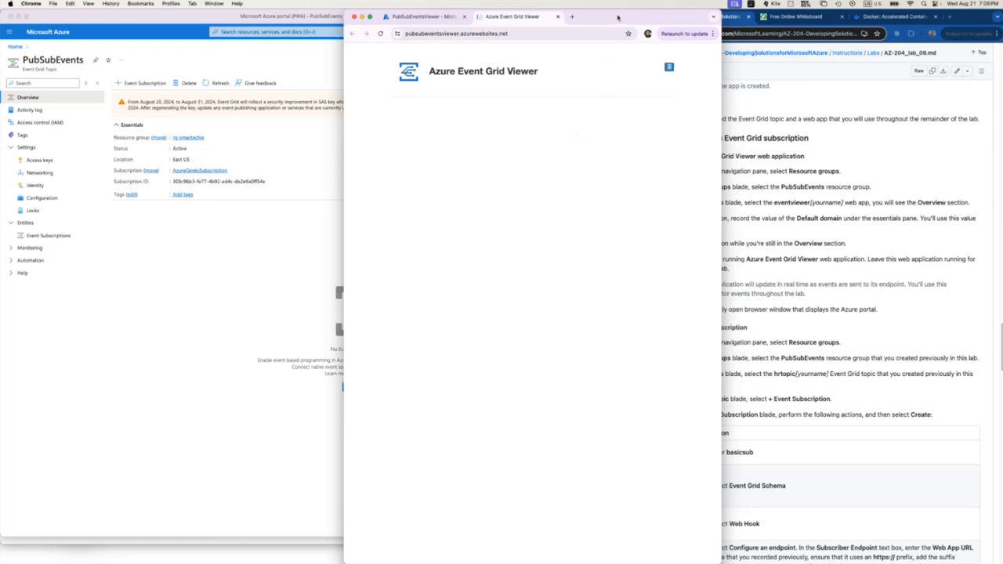
{"action": "left_click_drag", "start_coordinate": [618, 18], "coordinate": [618, 0]}
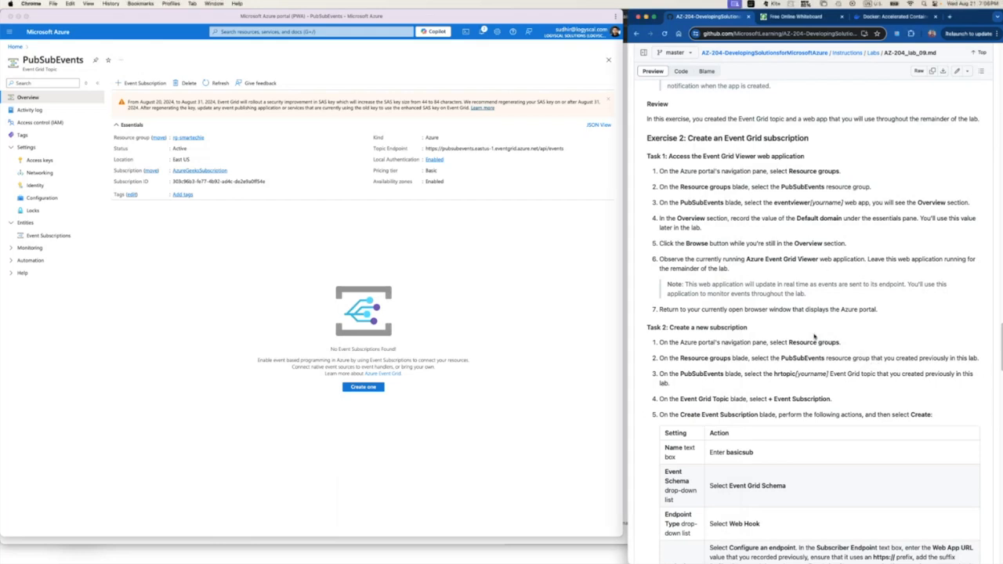
Step: Start a new event subscription on the PubSubEvents topic and name it basicsub, copied from Task 2 of the lab guide
{"action": "scroll", "coordinate": [815, 337], "scroll_direction": "down", "scroll_amount": 5}
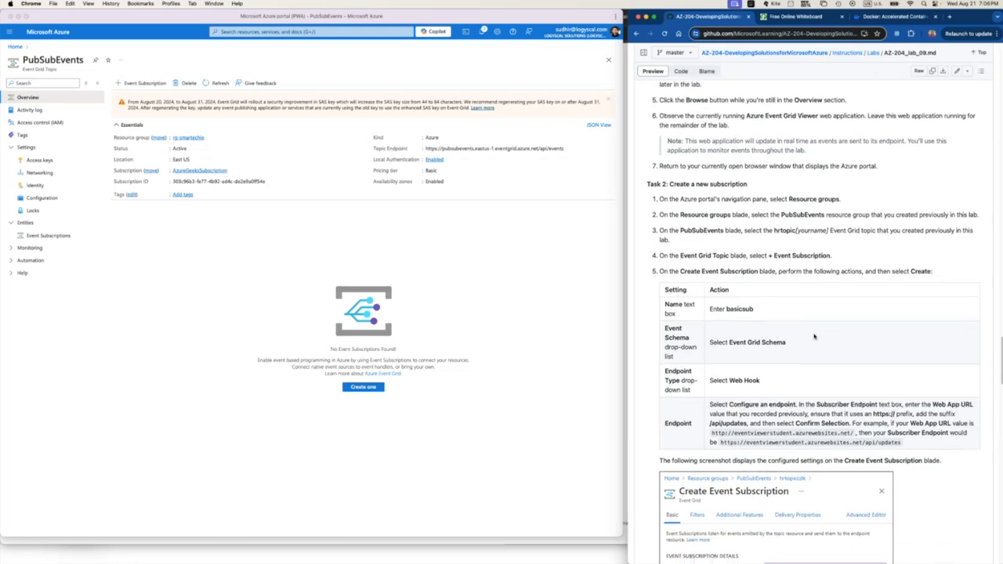
{"action": "scroll", "coordinate": [814, 337], "scroll_direction": "down", "scroll_amount": 1}
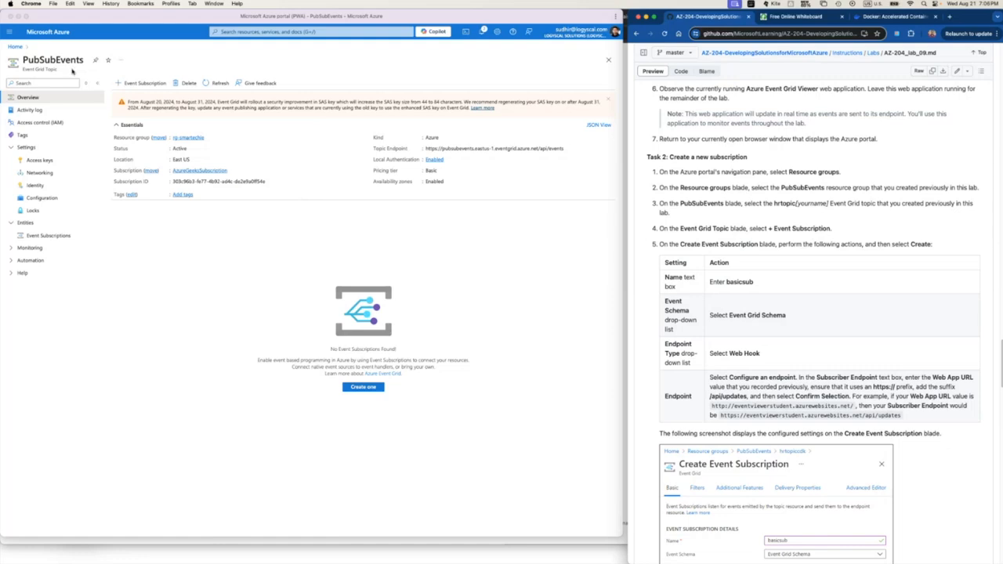
{"action": "left_click", "coordinate": [54, 236]}
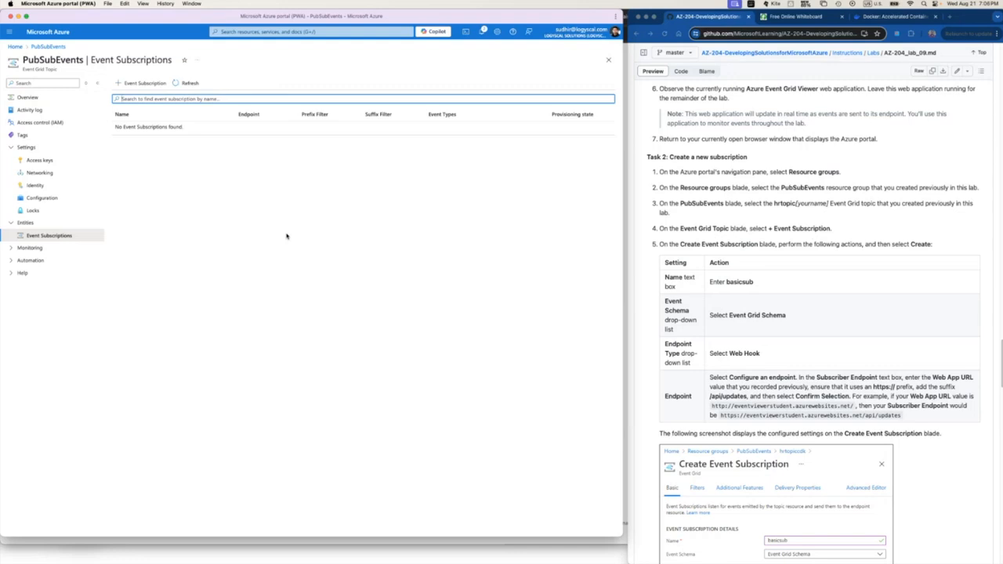
{"action": "left_click", "coordinate": [135, 84]}
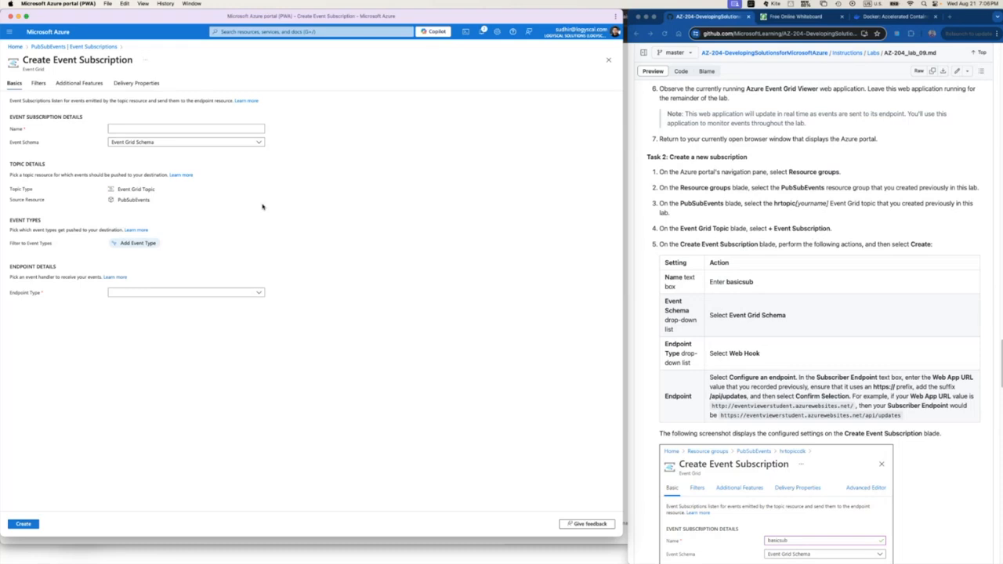
{"action": "left_click", "coordinate": [137, 129]}
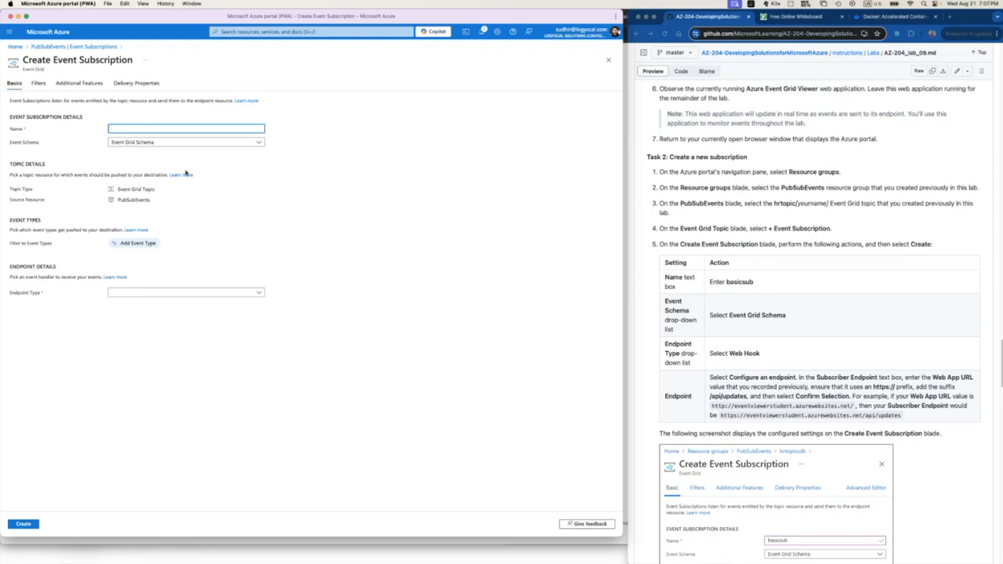
{"action": "double_click", "coordinate": [739, 283]}
{"action": "key", "text": "super+c"}
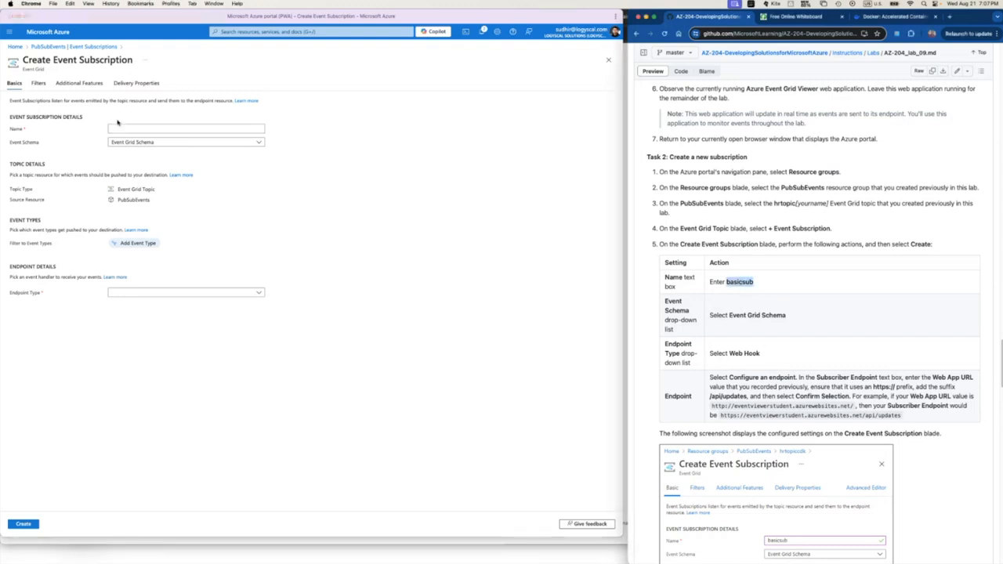
{"action": "left_click", "coordinate": [119, 128]}
{"action": "key", "text": "super+v"}
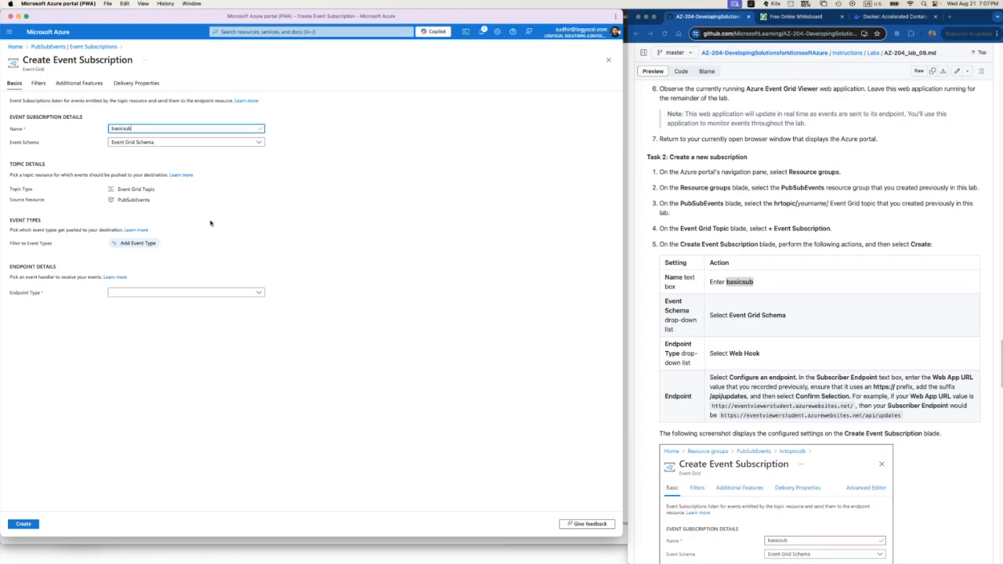
Step: Choose Event Grid Schema as the subscription's event schema and review the other available schema options
{"action": "left_click", "coordinate": [196, 144]}
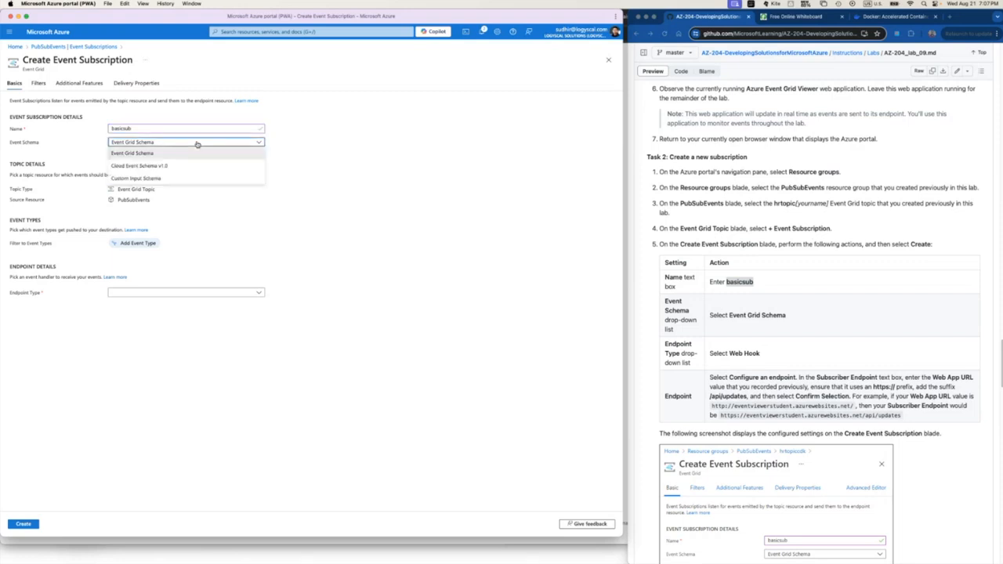
{"action": "left_click", "coordinate": [146, 155]}
{"action": "left_click", "coordinate": [317, 167]}
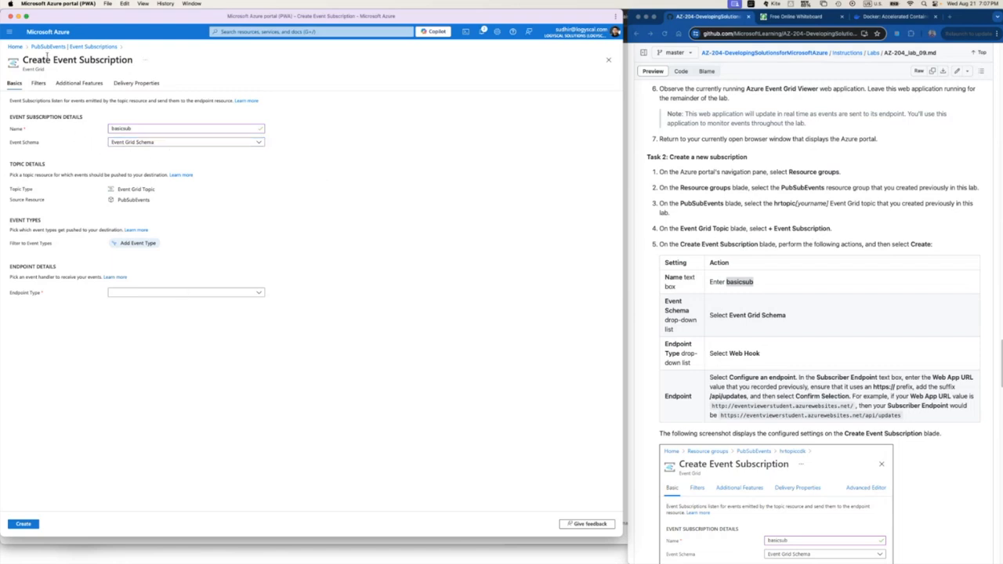
{"action": "left_click", "coordinate": [184, 145]}
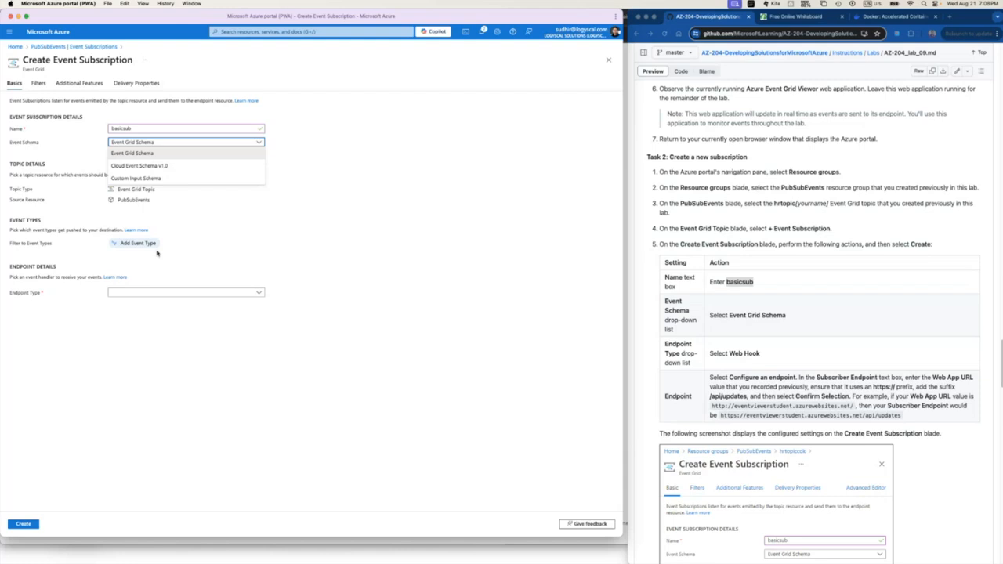
{"action": "left_click", "coordinate": [307, 274]}
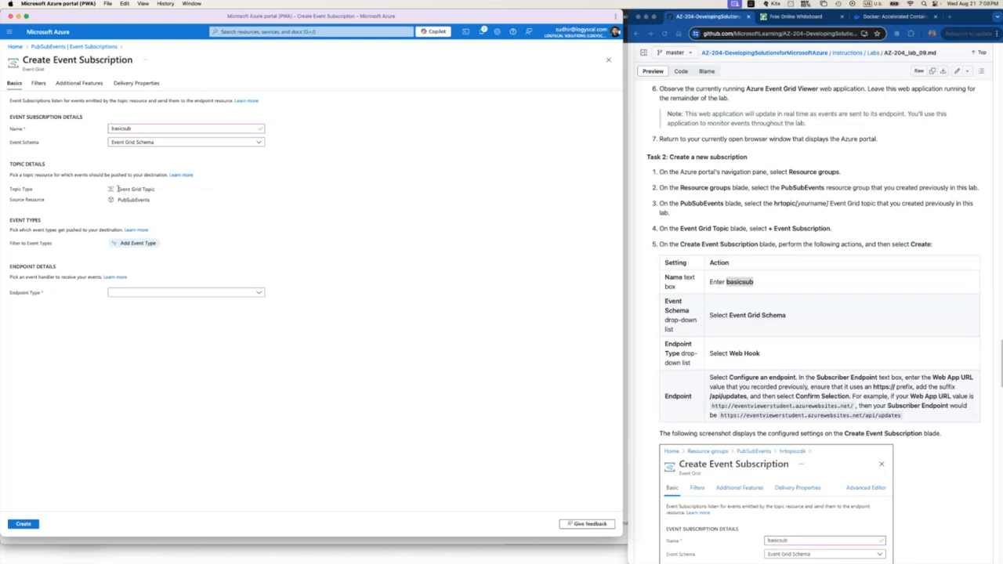
Step: Check the topic type and source resource in the new subscription's topic details
{"action": "left_click_drag", "start_coordinate": [117, 189], "coordinate": [198, 192]}
{"action": "left_click", "coordinate": [47, 207]}
{"action": "double_click", "coordinate": [141, 199]}
{"action": "left_click", "coordinate": [179, 217]}
{"action": "double_click", "coordinate": [142, 200]}
{"action": "left_click", "coordinate": [177, 214]}
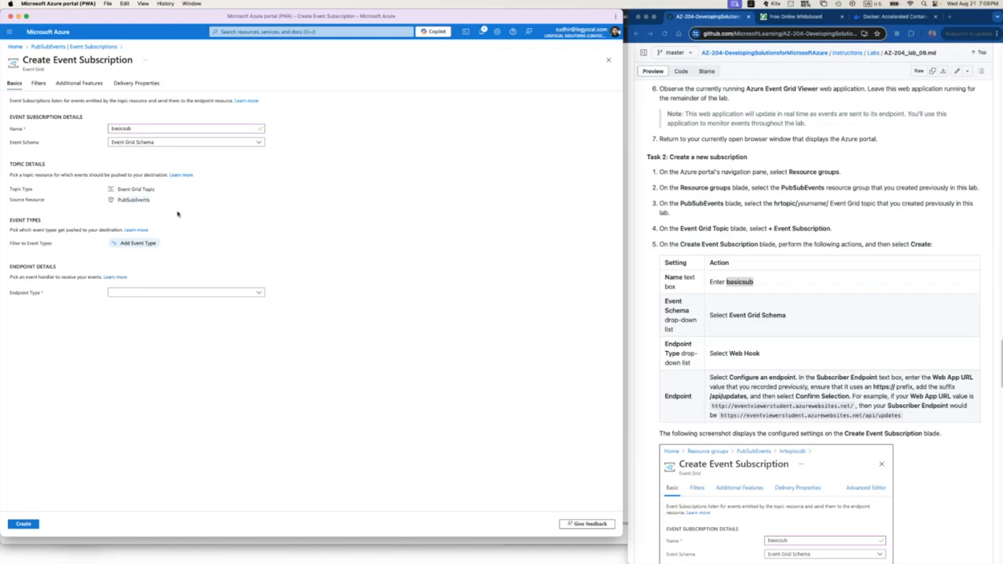
Step: Choose Web Hook as the subscription's endpoint type and open its endpoint configuration
{"action": "left_click", "coordinate": [156, 295]}
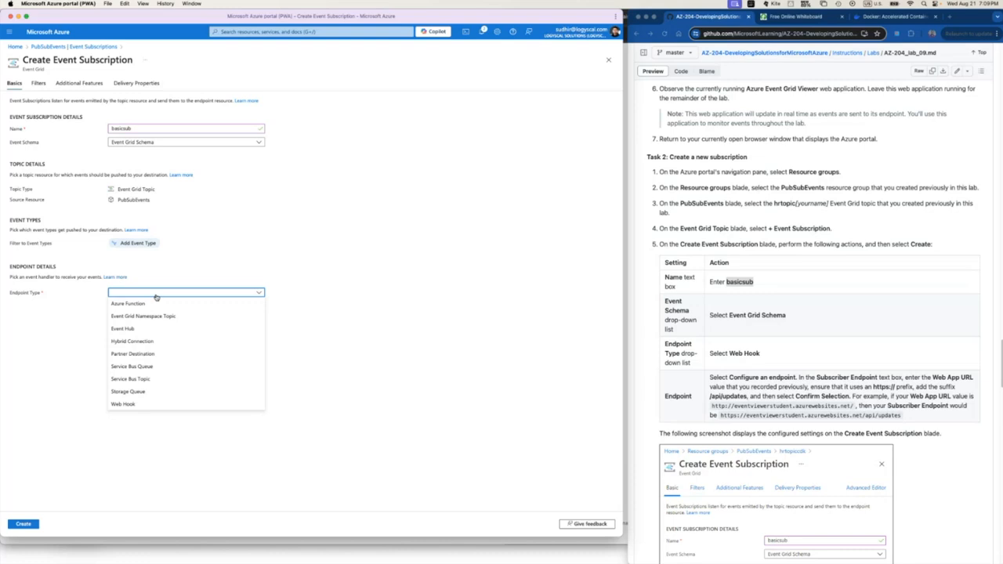
{"action": "left_click", "coordinate": [151, 406]}
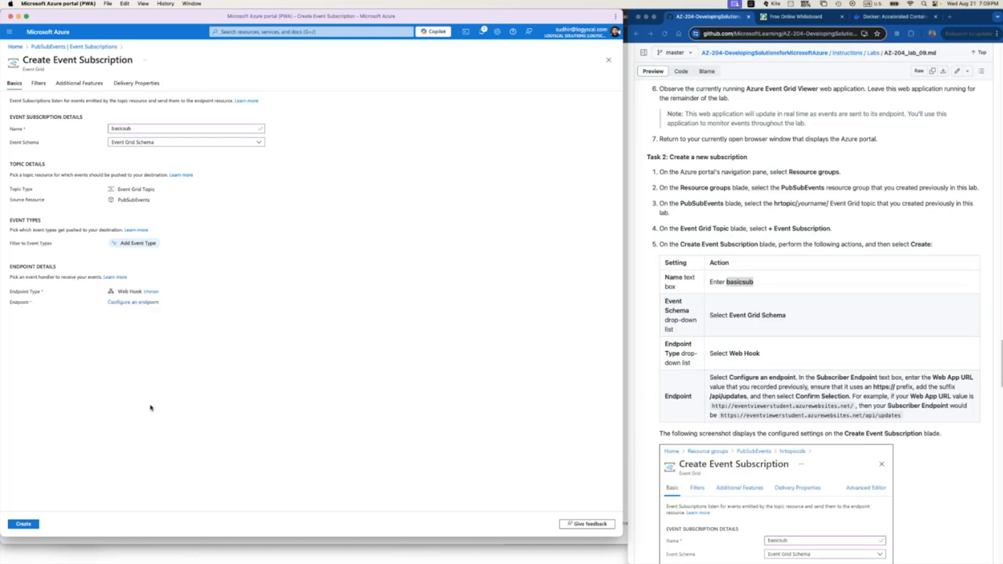
{"action": "left_click", "coordinate": [134, 302]}
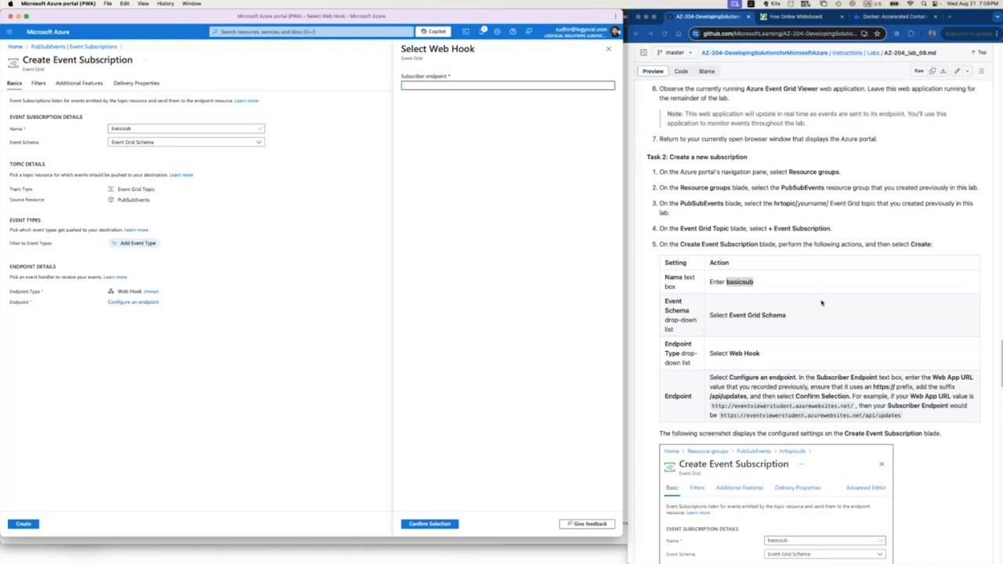
Step: Copy the PubSubEventsViewer web app's default domain from its separate browser window and paste it as the web hook's subscriber endpoint
{"action": "left_click", "coordinate": [430, 88]}
{"action": "left_click_drag", "start_coordinate": [752, 563], "coordinate": [741, 82]}
{"action": "left_click", "coordinate": [559, 73]}
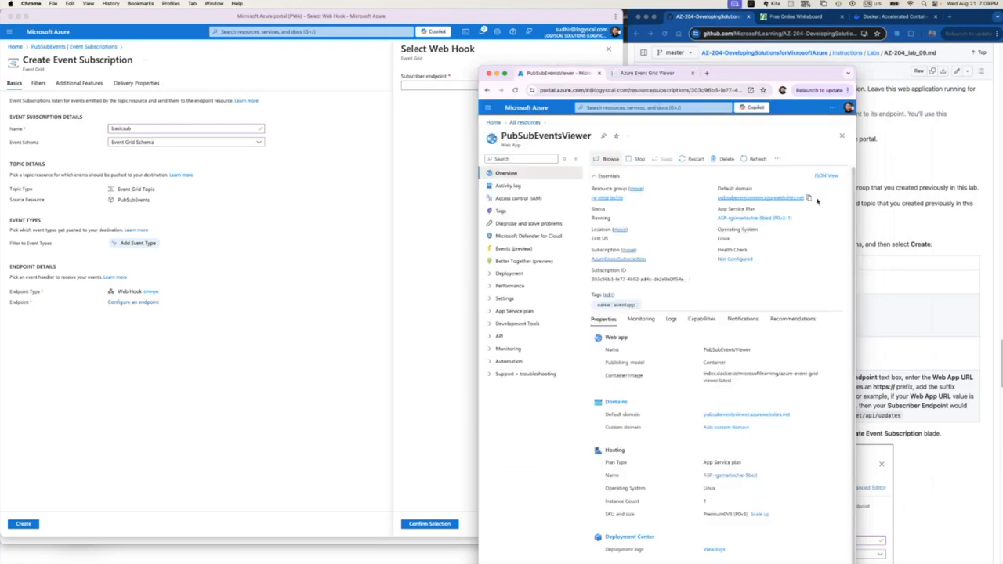
{"action": "left_click_drag", "start_coordinate": [754, 76], "coordinate": [654, 73]}
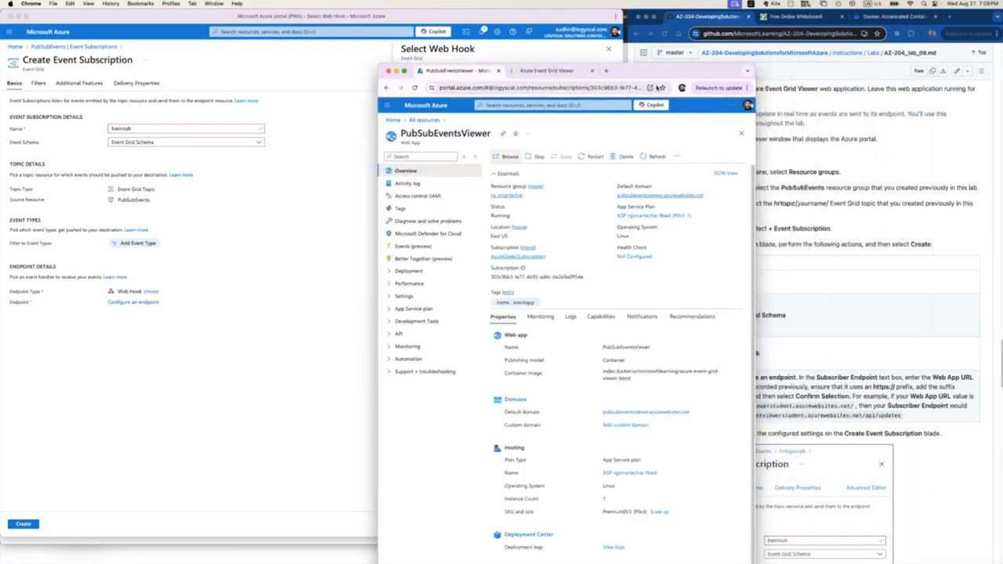
{"action": "left_click", "coordinate": [707, 196]}
{"action": "left_click", "coordinate": [209, 256]}
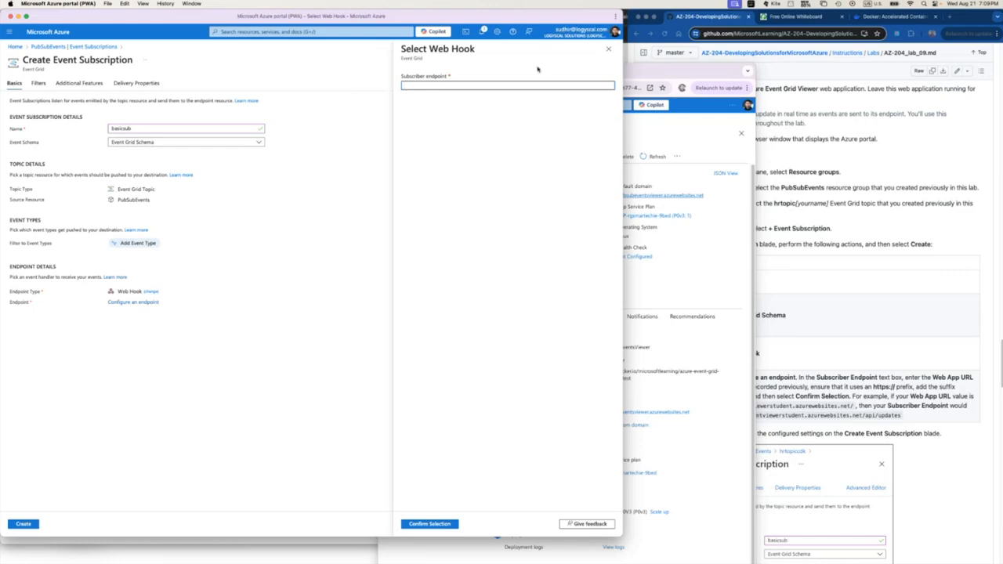
{"action": "key", "text": "super+v"}
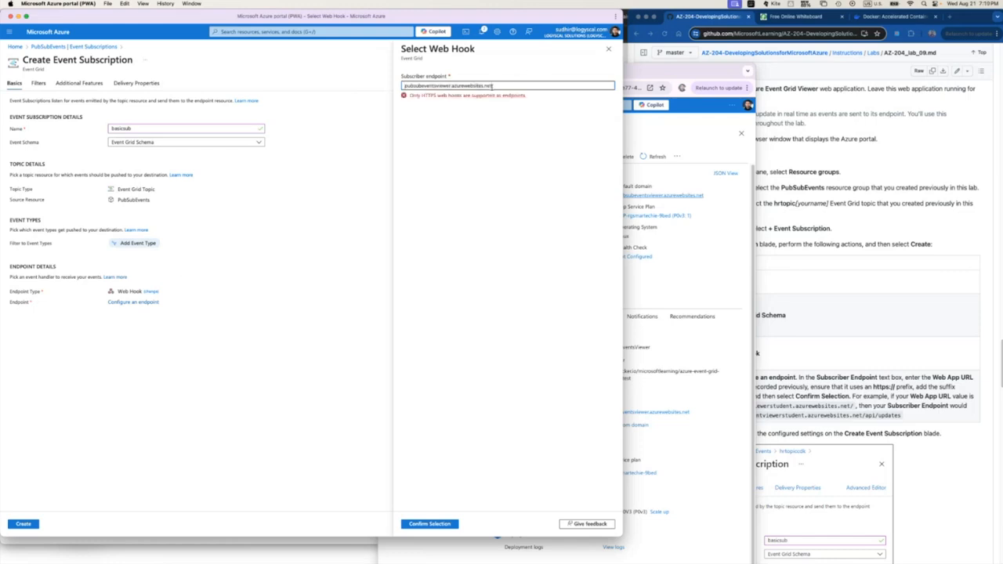
{"action": "type", "text": "https"}
{"action": "type", "text": "://"}
{"action": "type", "text": "//"}
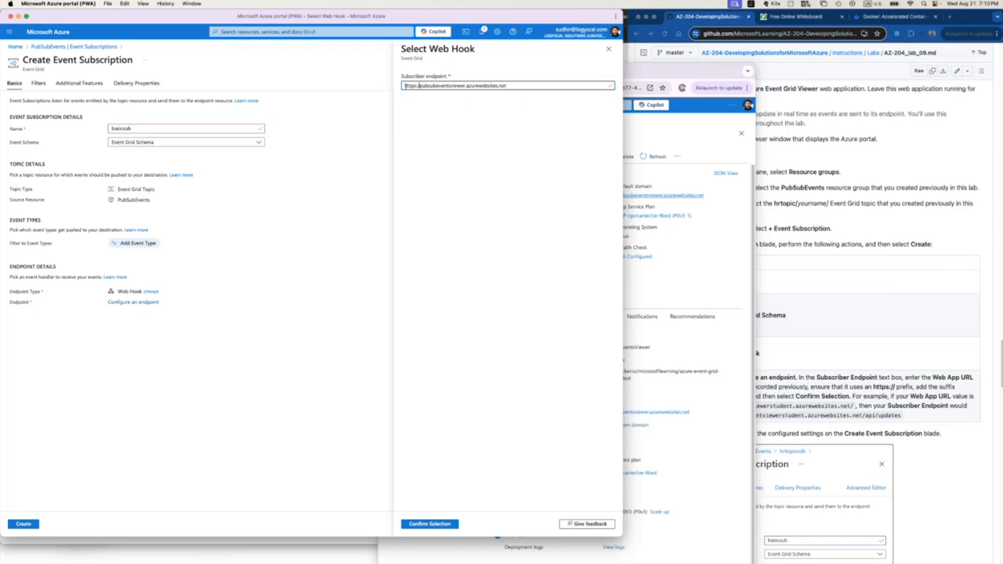
{"action": "left_click", "coordinate": [524, 83]}
{"action": "left_click_drag", "start_coordinate": [422, 85], "coordinate": [511, 86]}
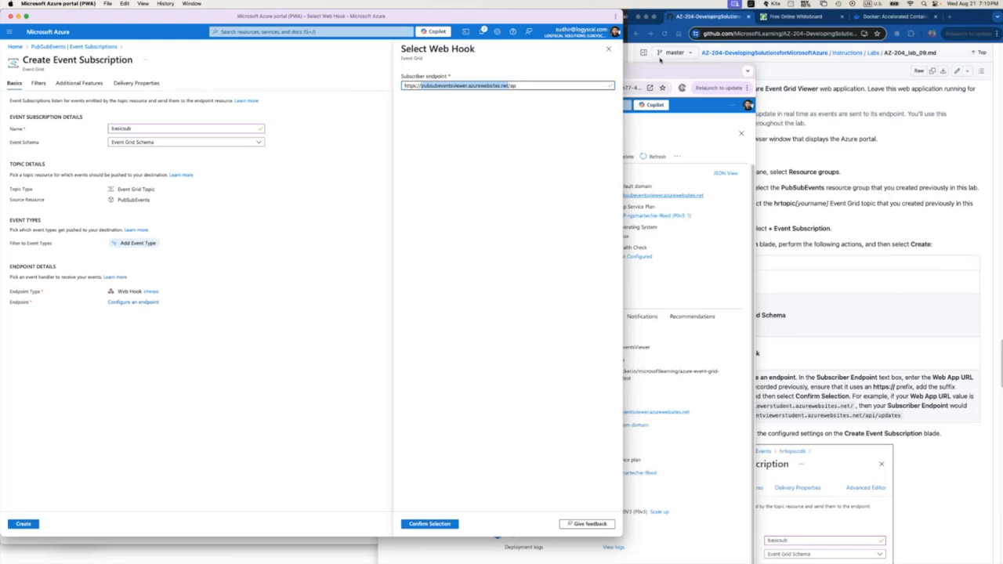
{"action": "left_click", "coordinate": [421, 86]}
{"action": "left_click_drag", "start_coordinate": [421, 86], "coordinate": [403, 87]}
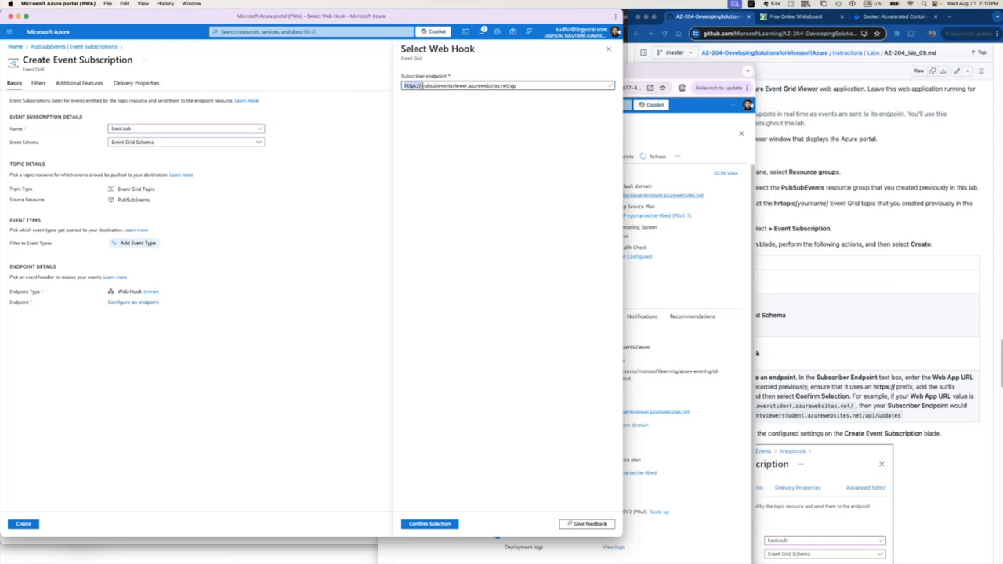
{"action": "left_click", "coordinate": [546, 87]}
{"action": "type", "text": "p"}
{"action": "type", "text": "/upda"}
{"action": "key", "text": "BackSpace"}
{"action": "type", "text": "i"}
Step: Confirm the web hook endpoint selection and create the basicsub event subscription
{"action": "left_click", "coordinate": [24, 526]}
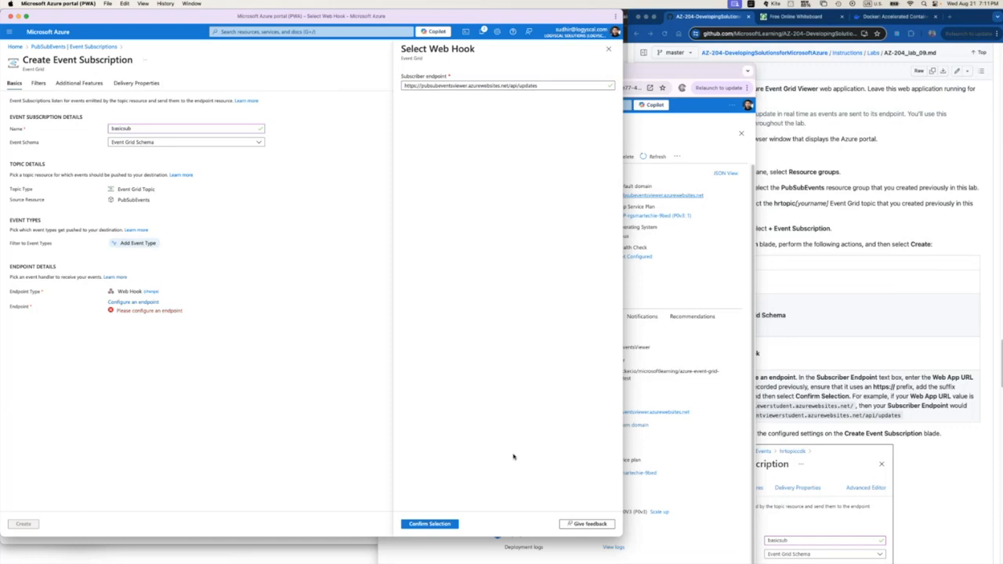
{"action": "left_click", "coordinate": [432, 526]}
{"action": "left_click", "coordinate": [23, 523]}
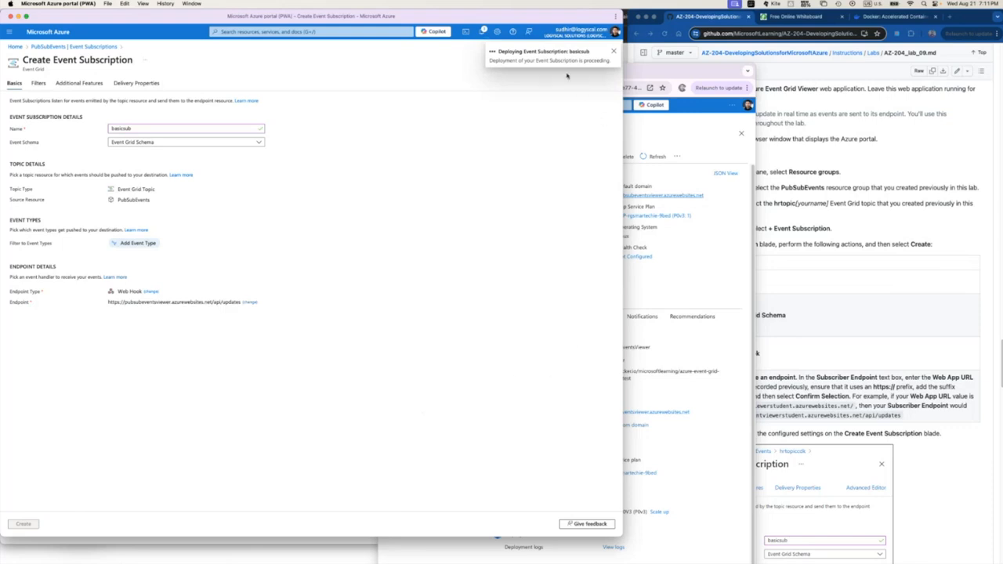
Step: Switch to the running Azure Event Grid Viewer site and place its window so the portal's subscription list stays readable
{"action": "left_click", "coordinate": [720, 71]}
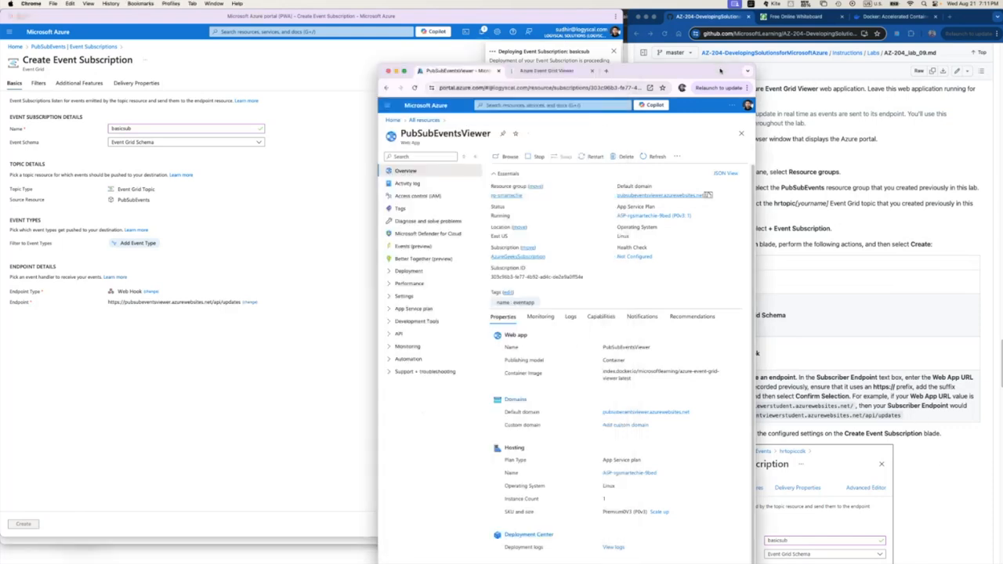
{"action": "left_click", "coordinate": [564, 70]}
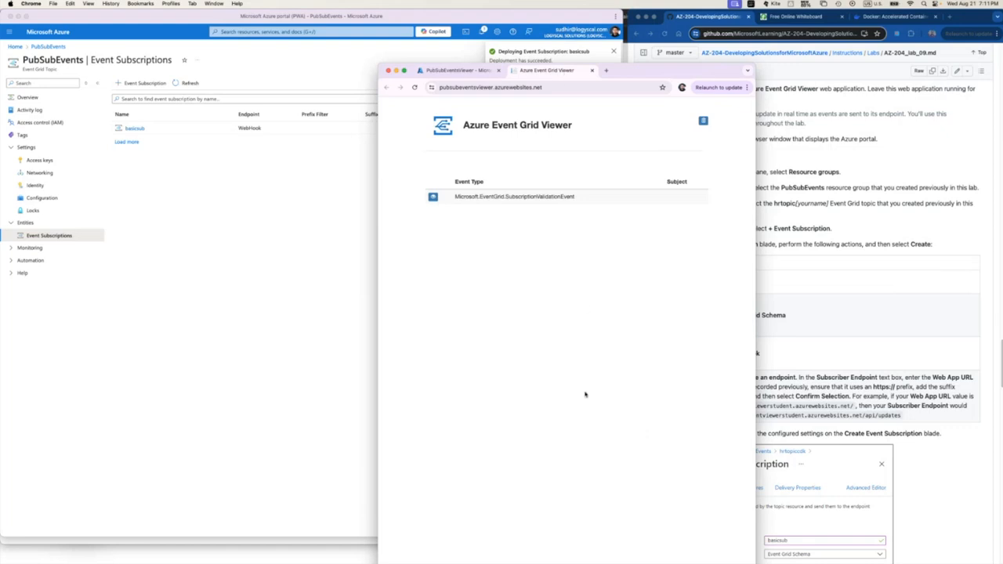
{"action": "left_click_drag", "start_coordinate": [673, 71], "coordinate": [816, 22]}
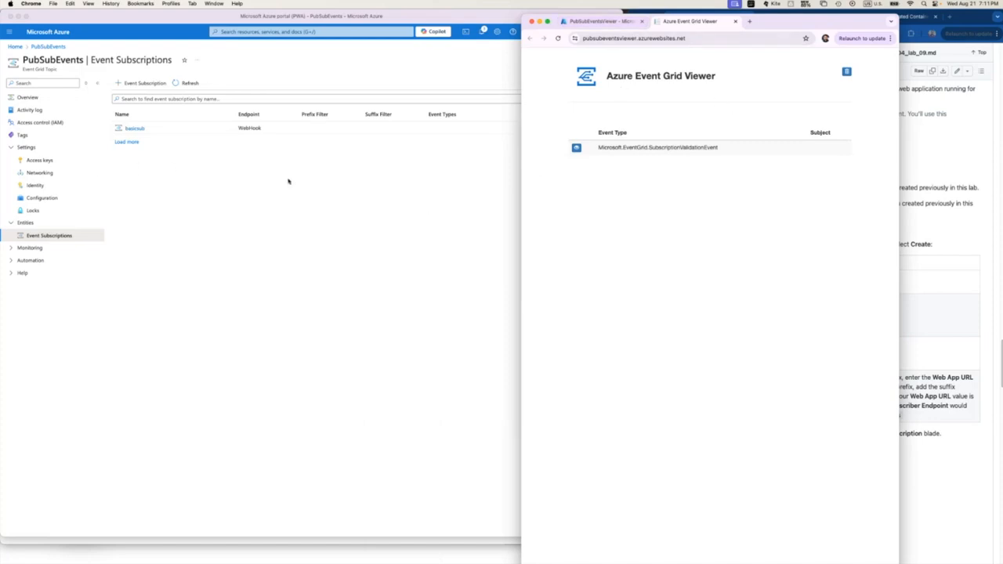
Step: Expand the SubscriptionValidationEvent entry in the Event Grid Viewer and examine its JSON payload, including the validation URL
{"action": "left_click", "coordinate": [700, 148]}
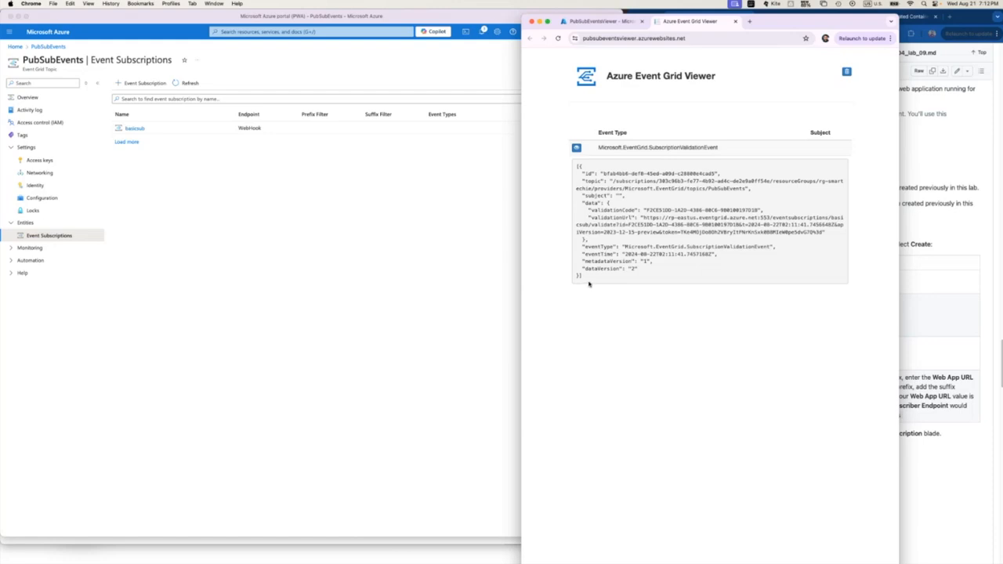
{"action": "left_click_drag", "start_coordinate": [591, 282], "coordinate": [577, 166]}
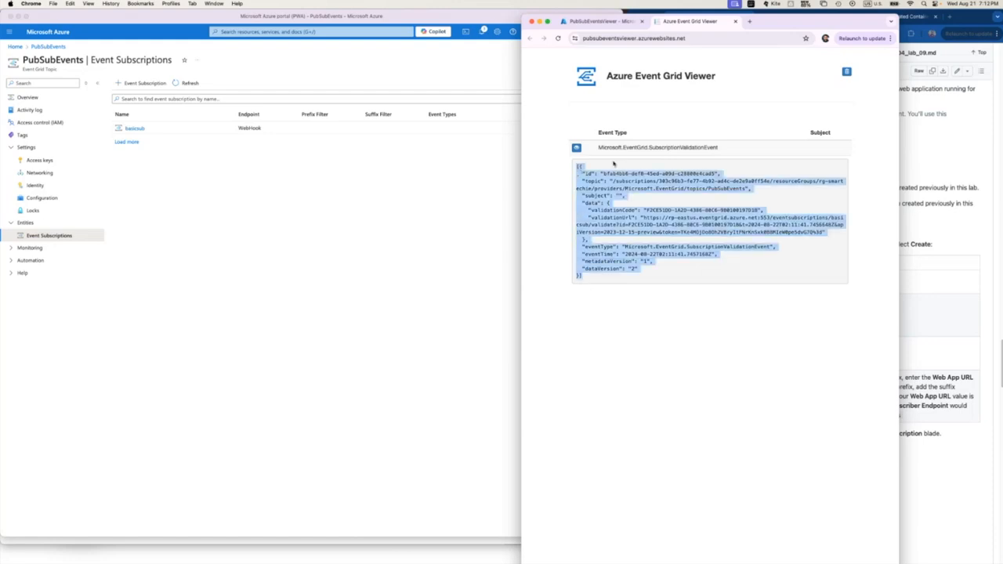
{"action": "left_click", "coordinate": [661, 306]}
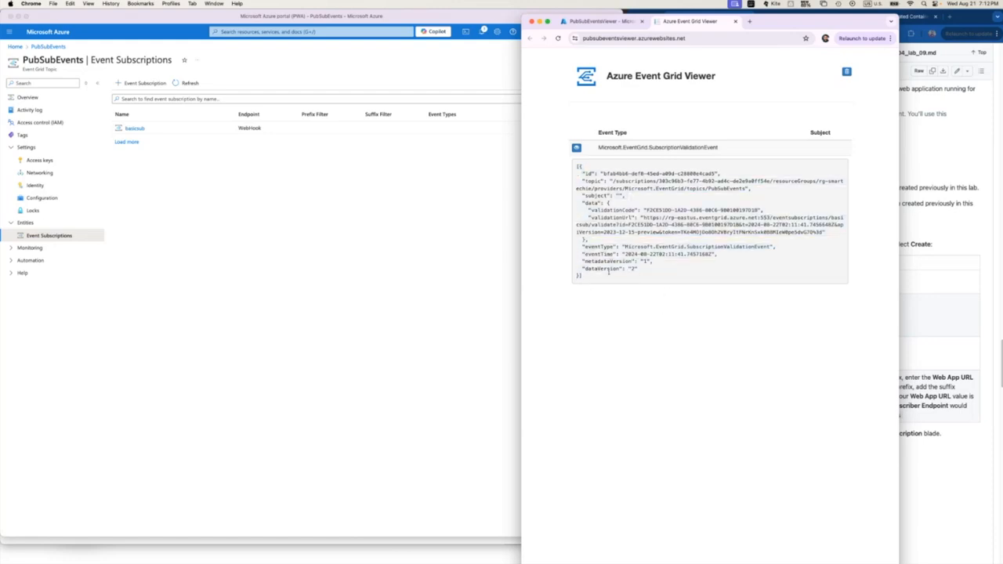
{"action": "left_click_drag", "start_coordinate": [597, 283], "coordinate": [576, 167]}
{"action": "left_click", "coordinate": [713, 237]}
{"action": "left_click_drag", "start_coordinate": [647, 218], "coordinate": [836, 246]}
{"action": "left_click", "coordinate": [743, 196]}
{"action": "double_click", "coordinate": [724, 189]}
{"action": "left_click_drag", "start_coordinate": [602, 280], "coordinate": [579, 167]}
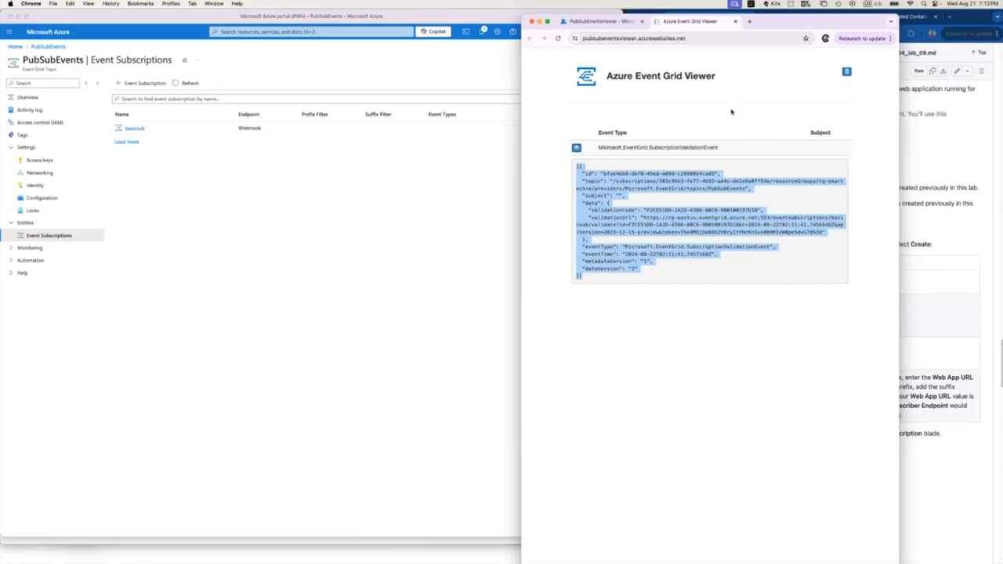
{"action": "left_click", "coordinate": [621, 170]}
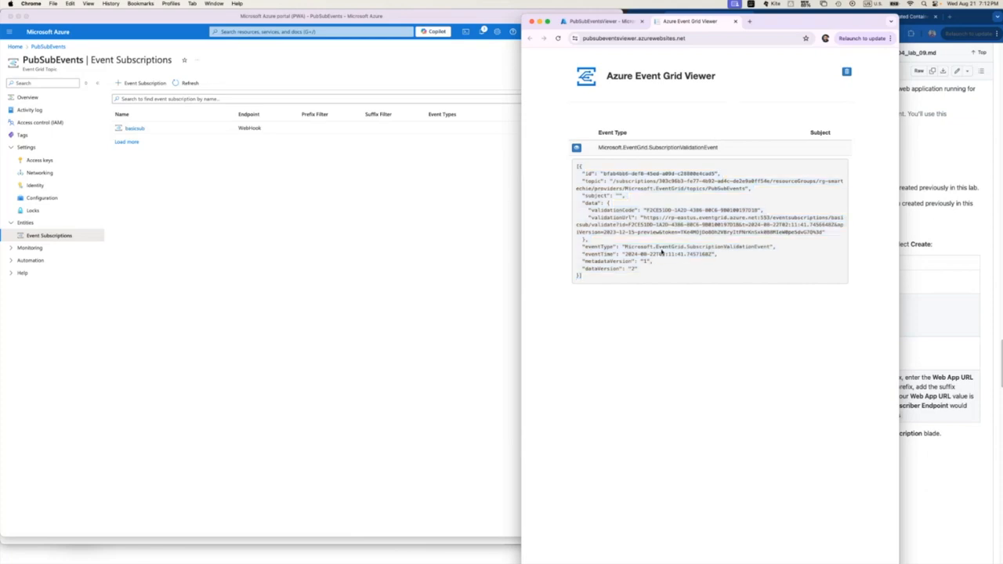